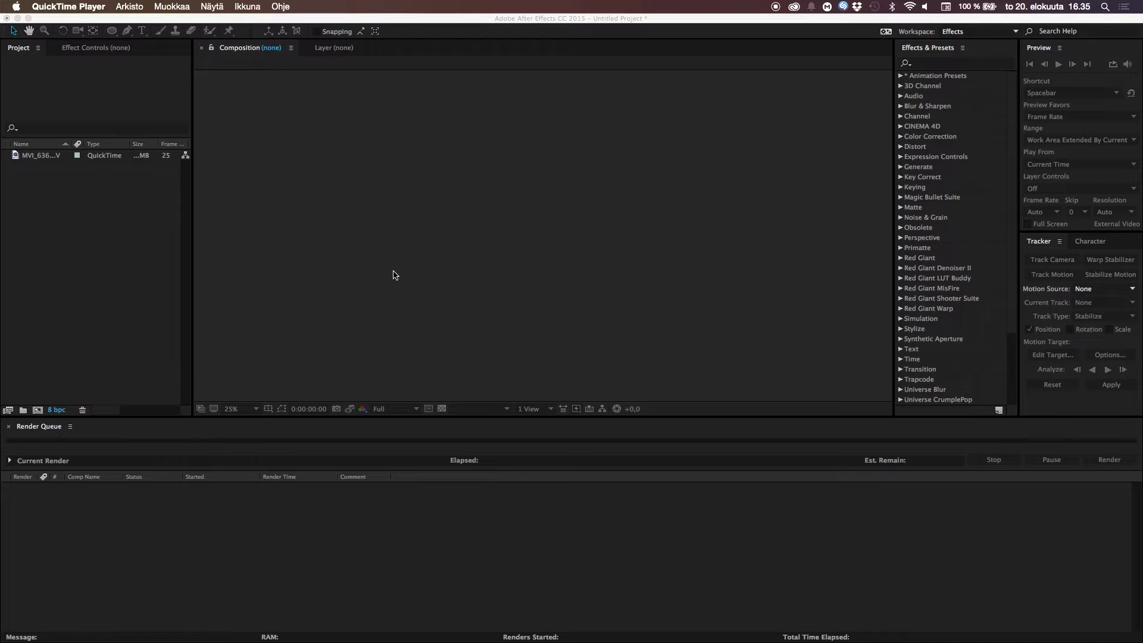
# Build a new MVI_6363 composition by dropping MVI_6363.MOV onto the Create New Composition icon.
pyautogui.click(159, 264)
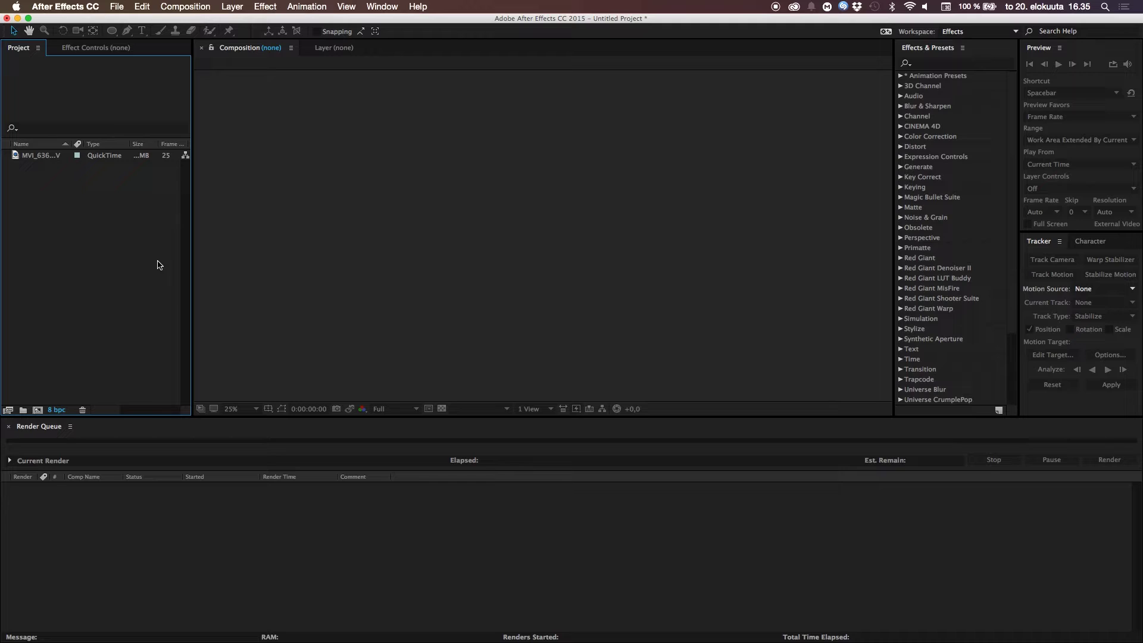
pyautogui.click(66, 156)
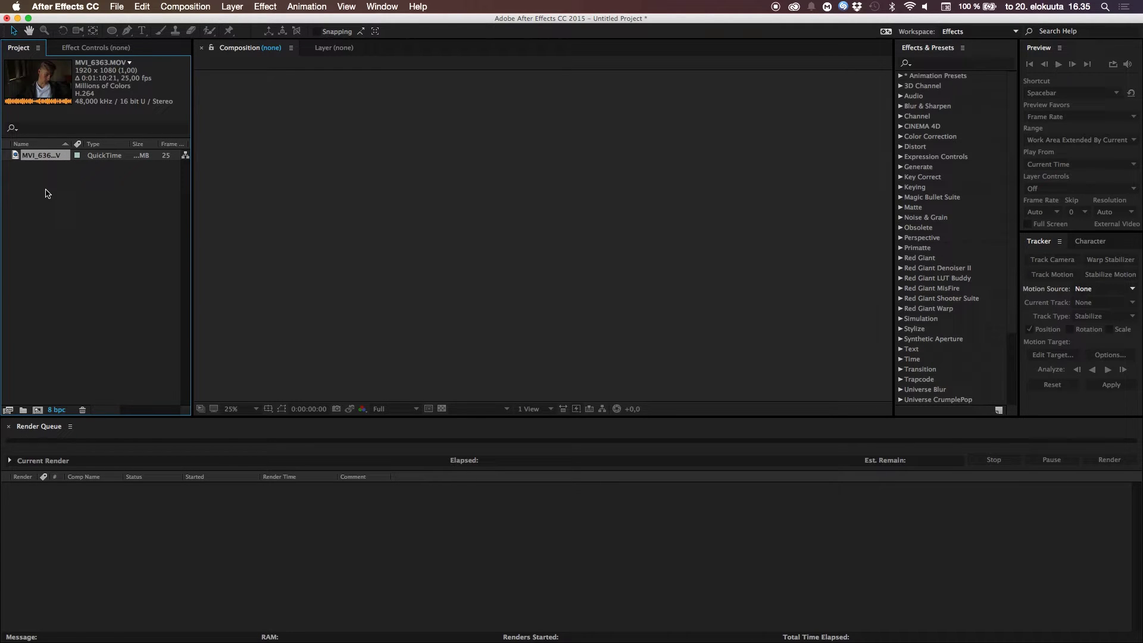
pyautogui.doubleClick(85, 233)
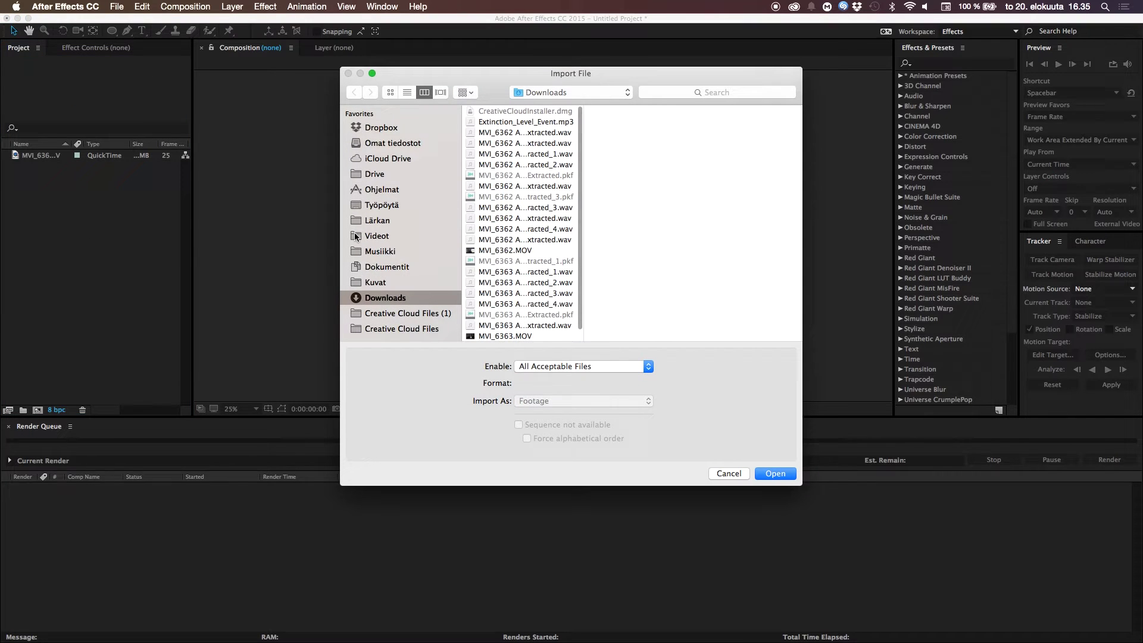
pyautogui.click(730, 476)
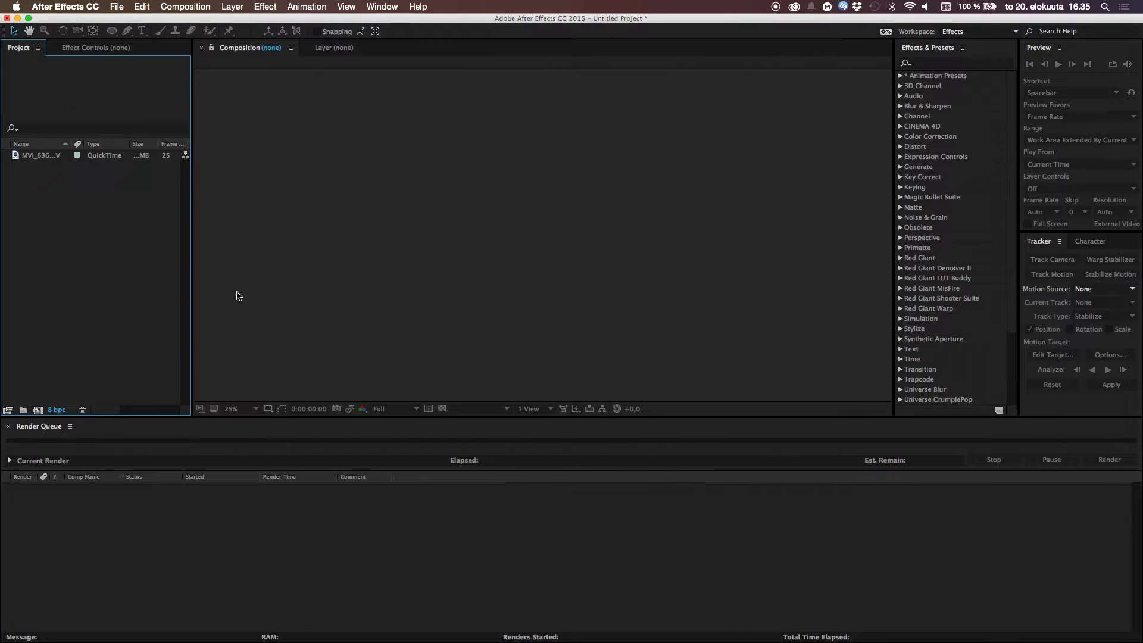
pyautogui.click(34, 159)
pyautogui.moveTo(49, 161); pyautogui.dragTo(38, 410)
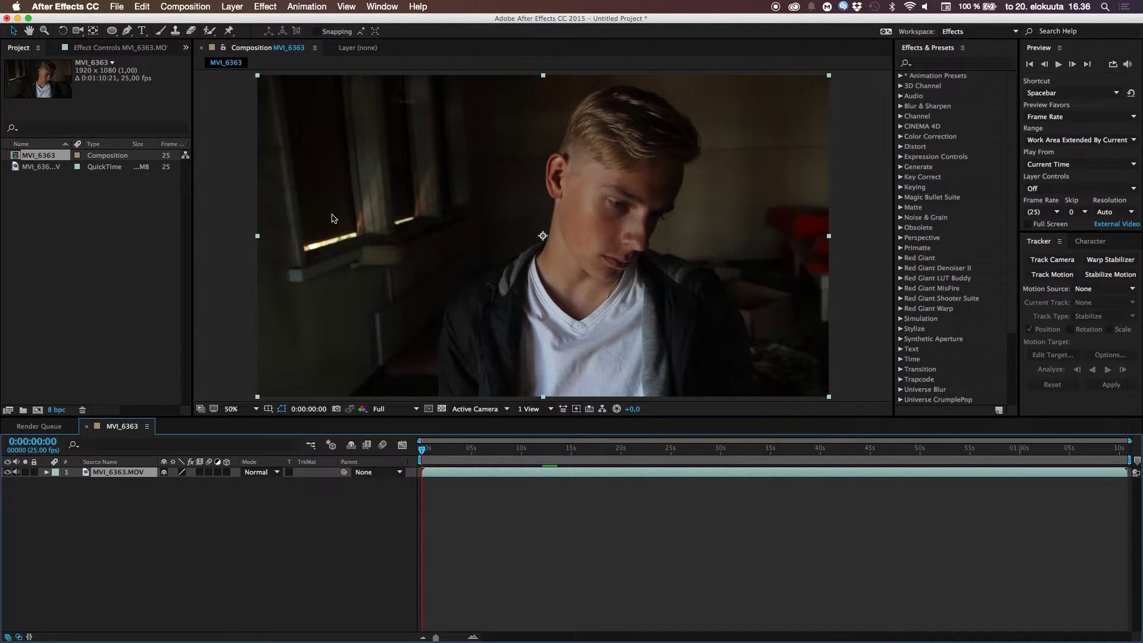
# Set the work area to run from 0:00:10:19 (B) to 0:00:13:12 (N).
pyautogui.click(336, 559)
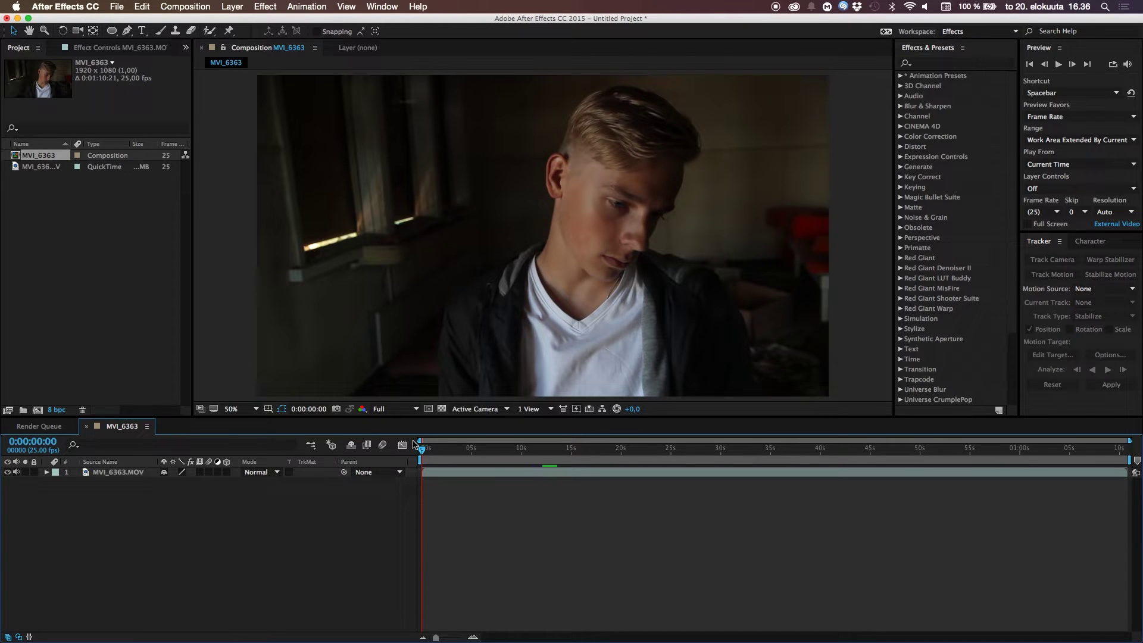
pyautogui.moveTo(425, 448); pyautogui.dragTo(611, 470)
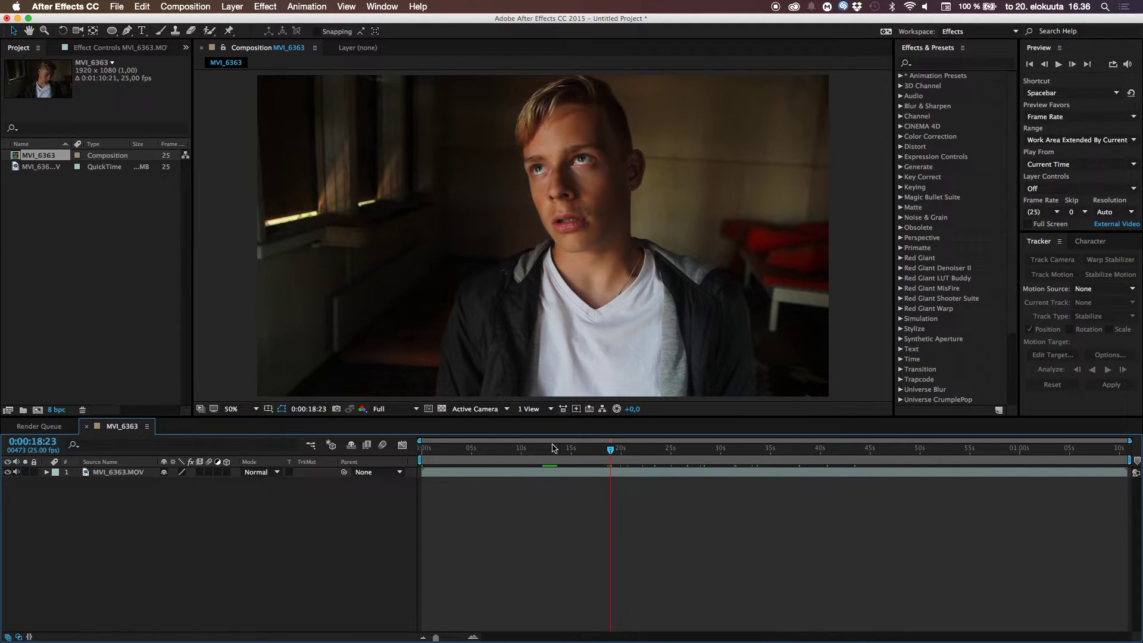
pyautogui.moveTo(521, 451); pyautogui.dragTo(530, 456)
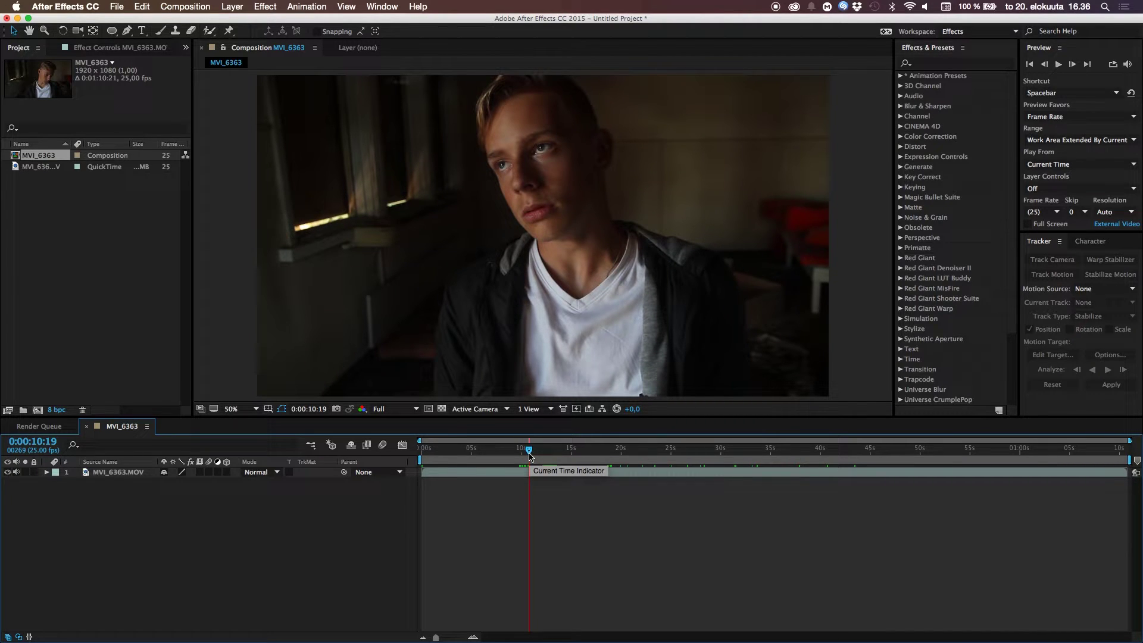
pyautogui.press('b')
pyautogui.moveTo(532, 454); pyautogui.dragTo(559, 461)
pyautogui.press('n')
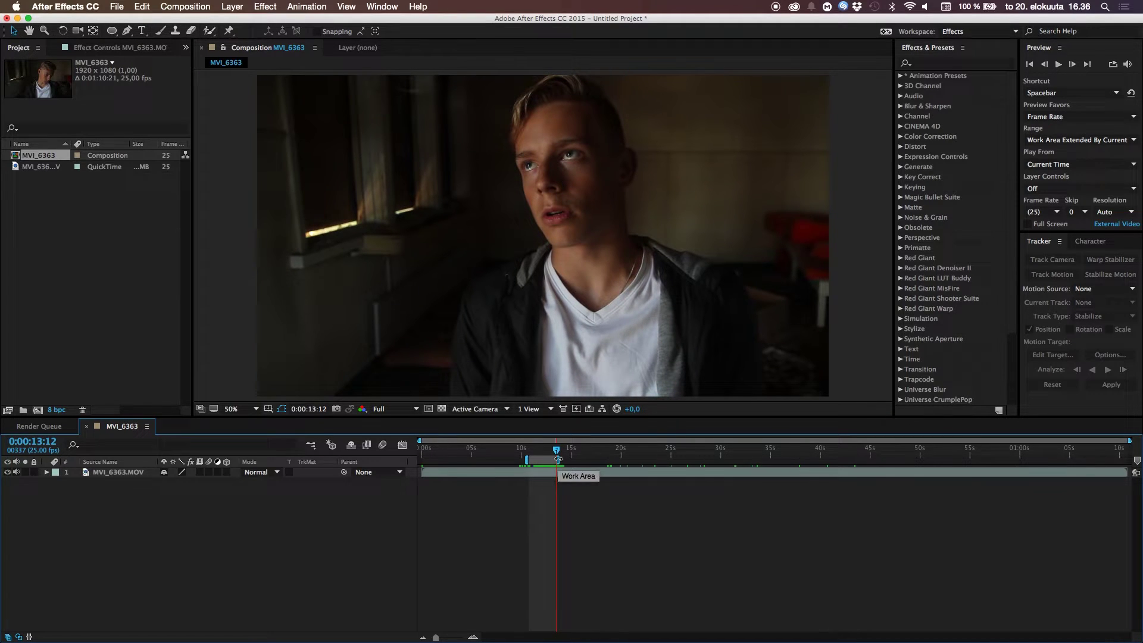
pyautogui.rightClick(544, 459)
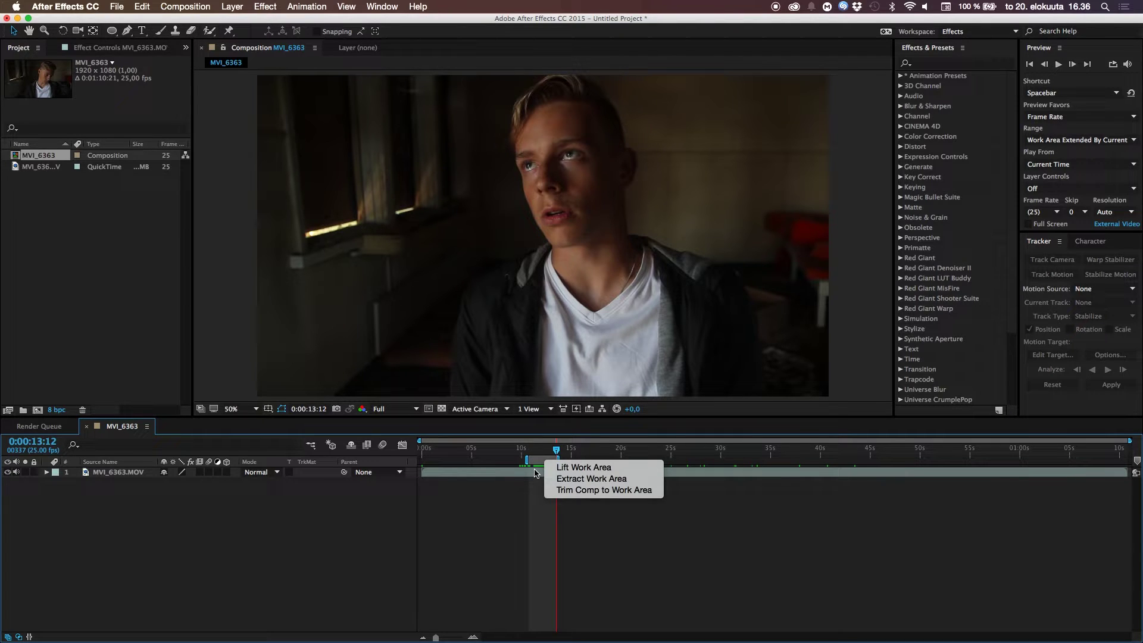
# Trim the composition to the work area and play back the trimmed clip.
pyautogui.click(583, 490)
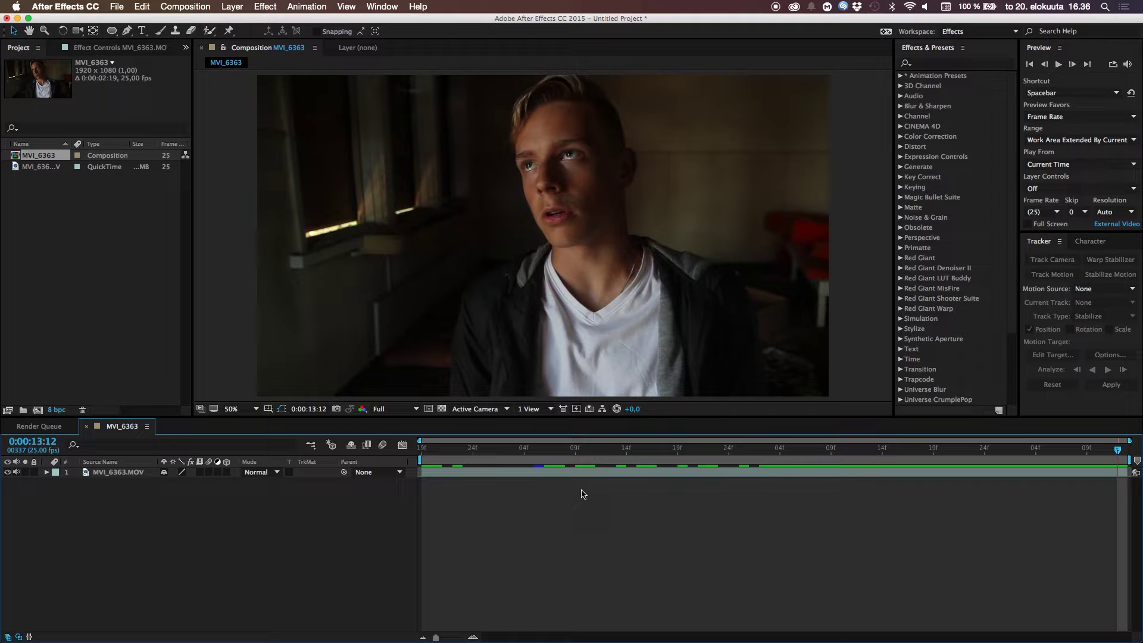
pyautogui.click(452, 450)
pyautogui.moveTo(426, 450)
pyautogui.mouseDown()
pyautogui.moveTo(543, 450)
pyautogui.moveTo(432, 449)
pyautogui.mouseUp()
pyautogui.press('space')
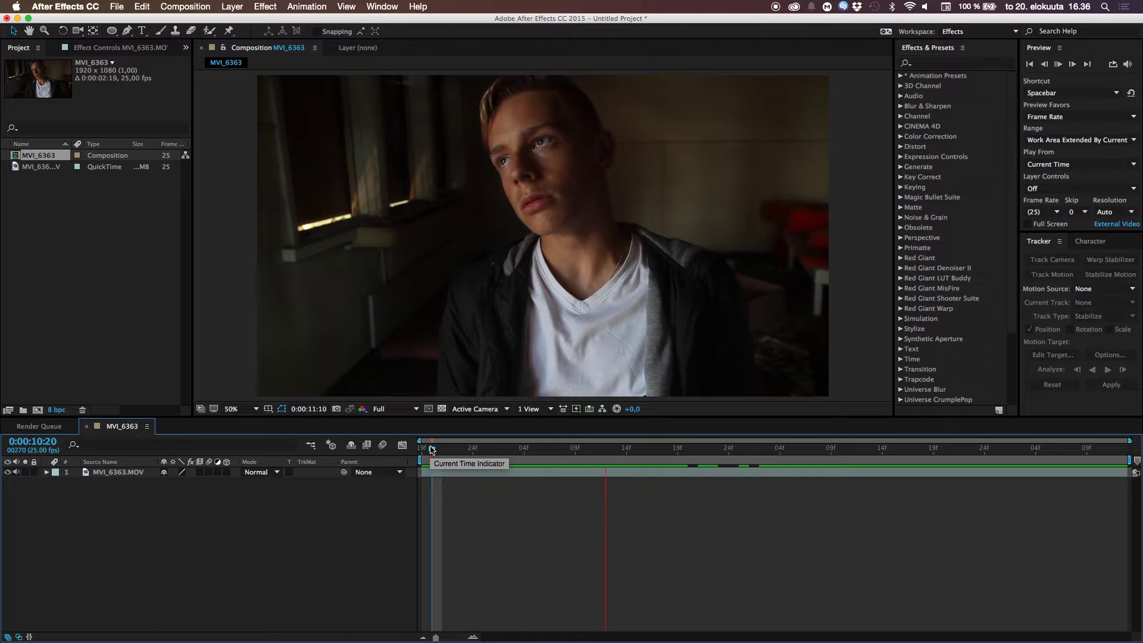
pyautogui.press('XF86AudioLowerVolume')
pyautogui.press('XF86AudioLowerVolume')
pyautogui.press('XF86AudioLowerVolume')
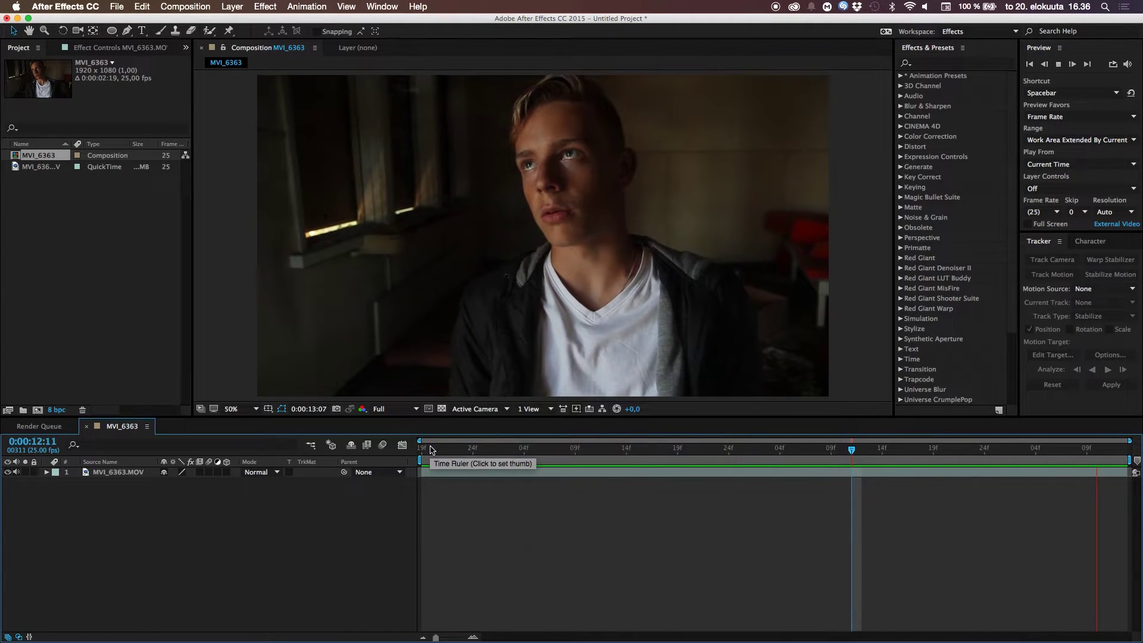
pyautogui.press('space')
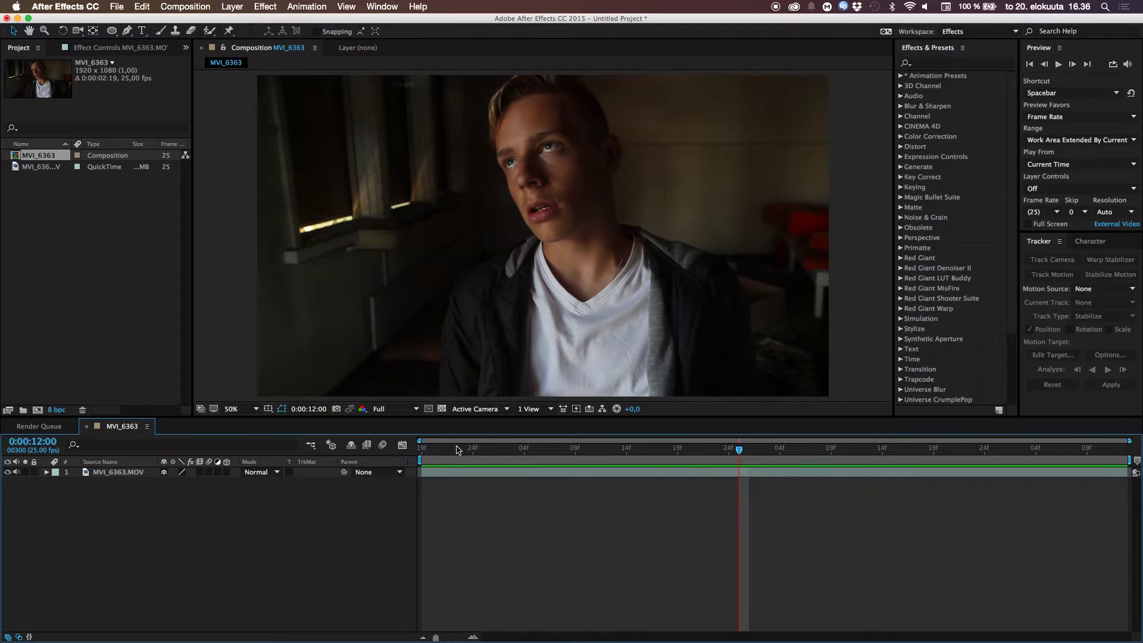
# Replay the clip, park the playhead at 0:00:10:19 and select the MVI_6363.MOV layer.
pyautogui.click(432, 450)
pyautogui.press('space')
pyautogui.press('space')
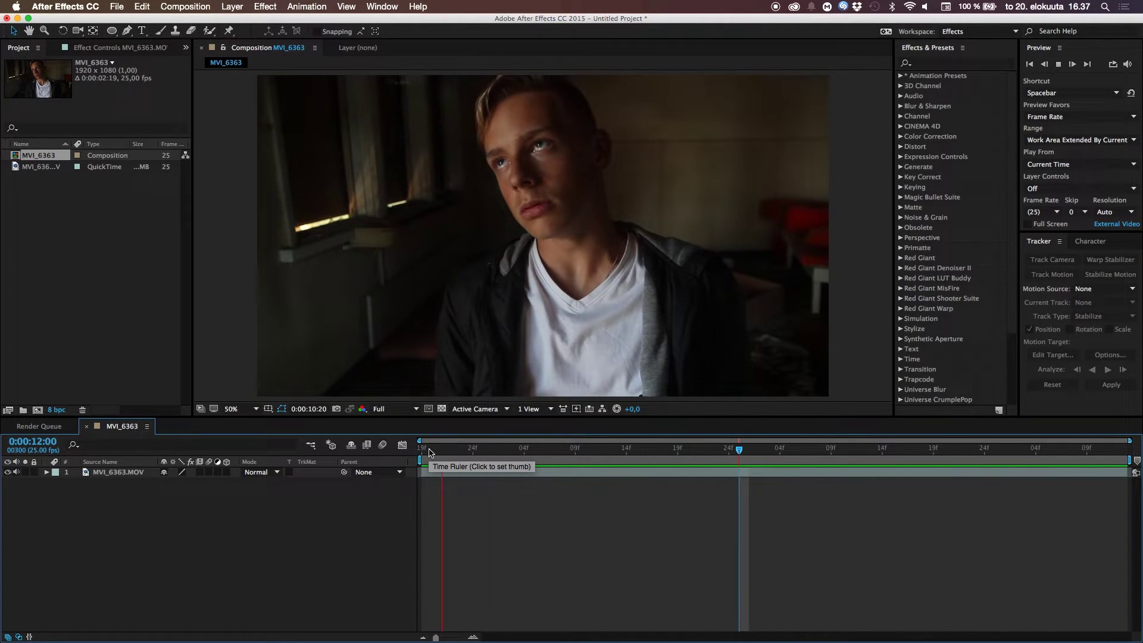
pyautogui.press('space')
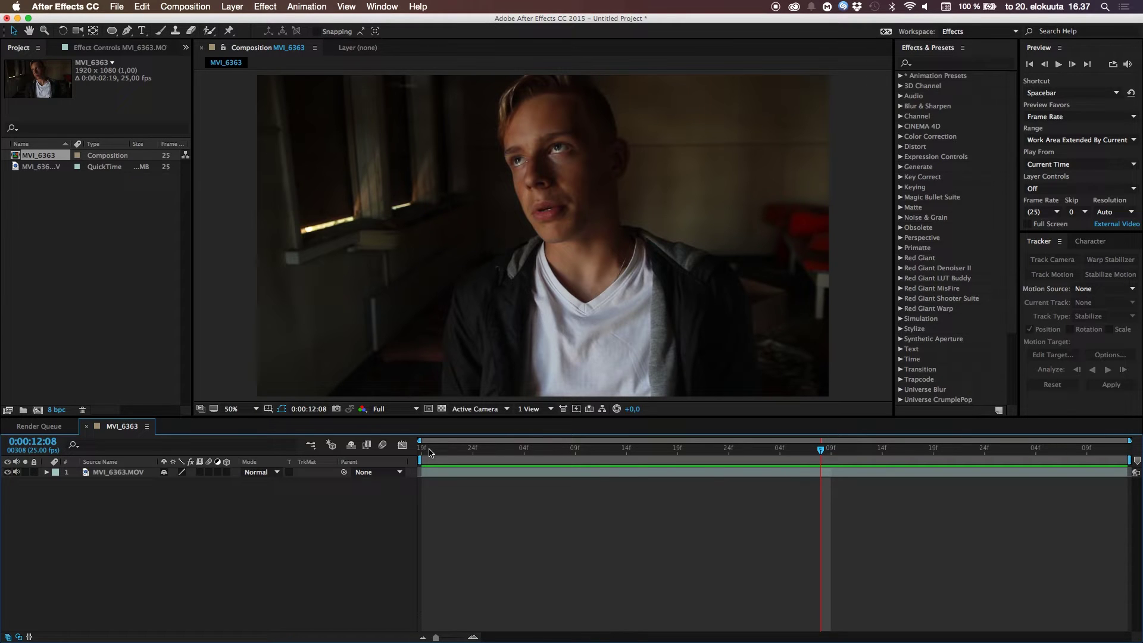
pyautogui.click(433, 451)
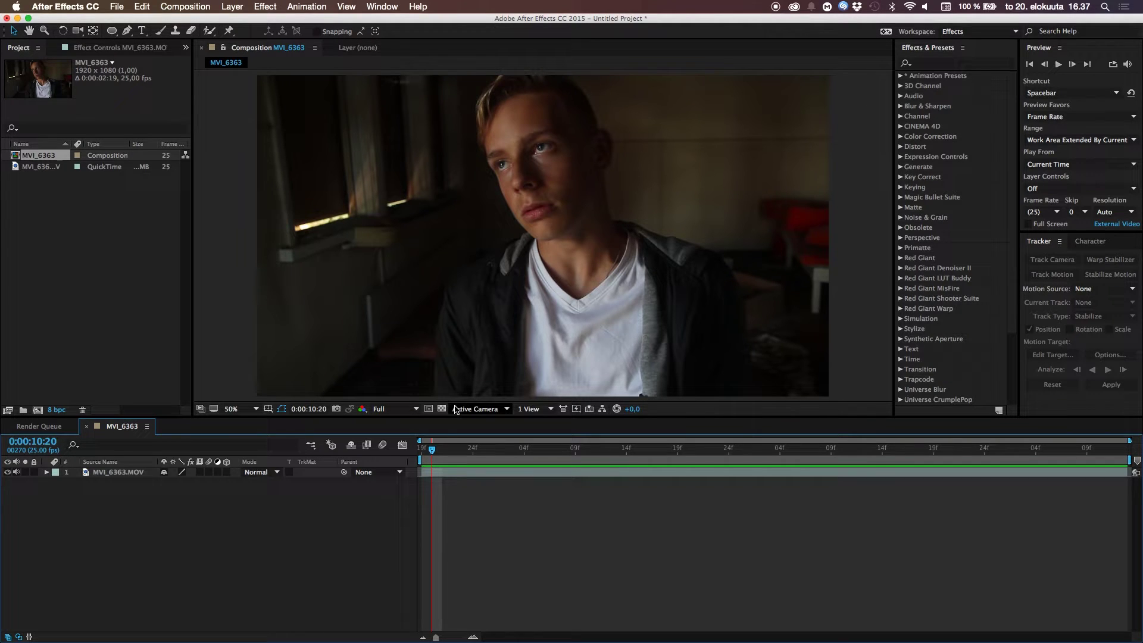
pyautogui.moveTo(433, 453); pyautogui.dragTo(423, 453)
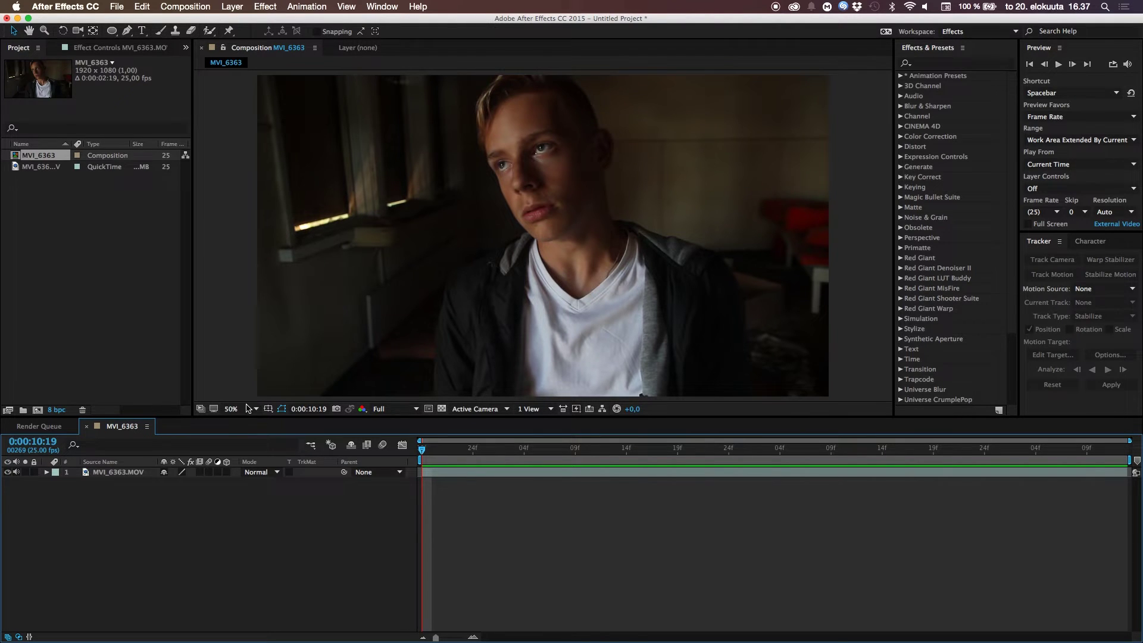
pyautogui.click(147, 474)
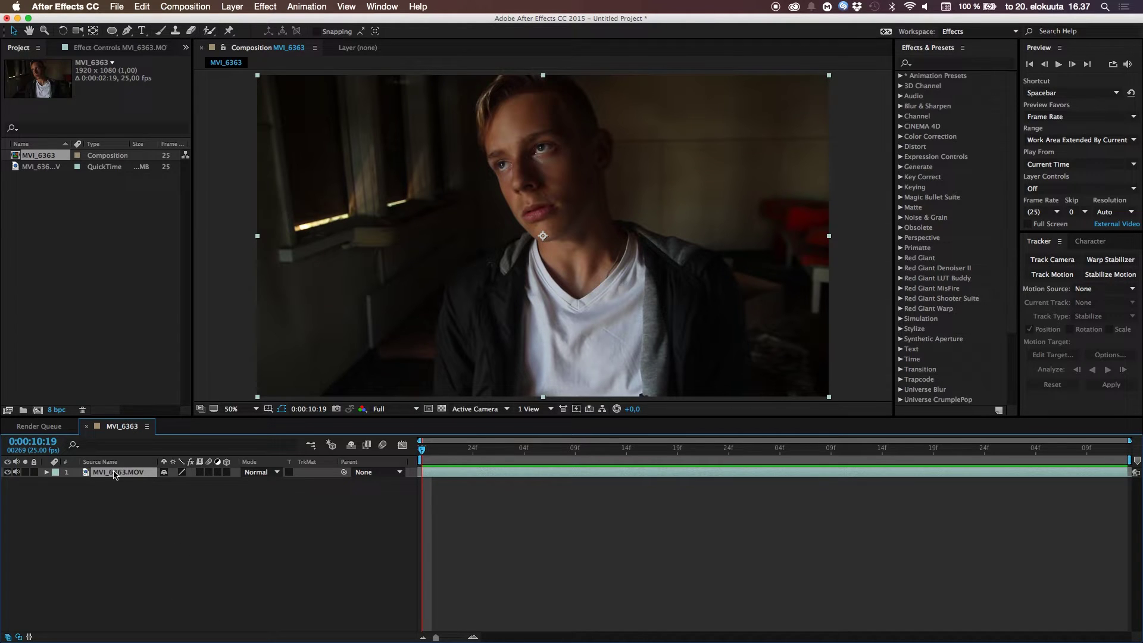
# Send MVI_6363.MOV to mocha AE with Animation > Track in mocha AE, overwriting the existing project.
pyautogui.click(318, 7)
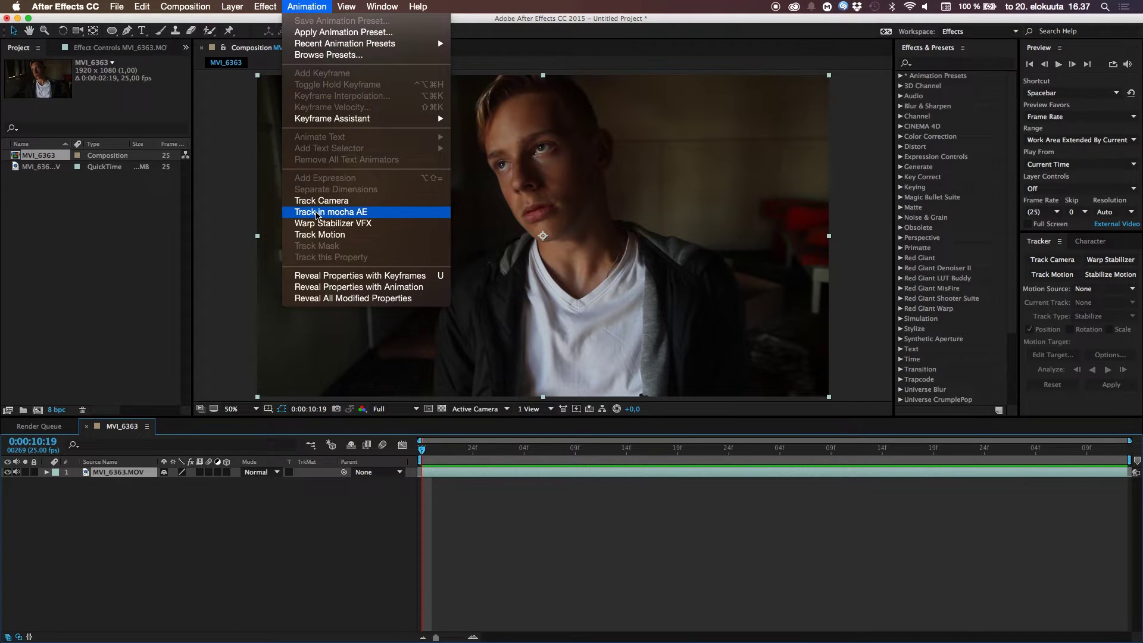
pyautogui.click(316, 213)
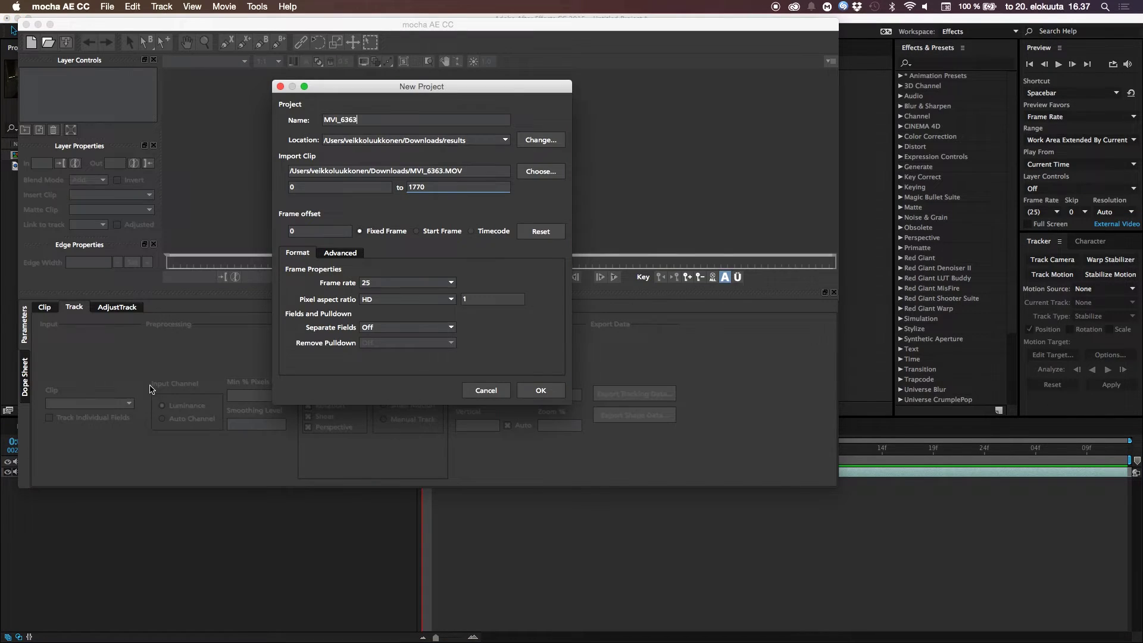
pyautogui.moveTo(443, 85); pyautogui.dragTo(531, 111)
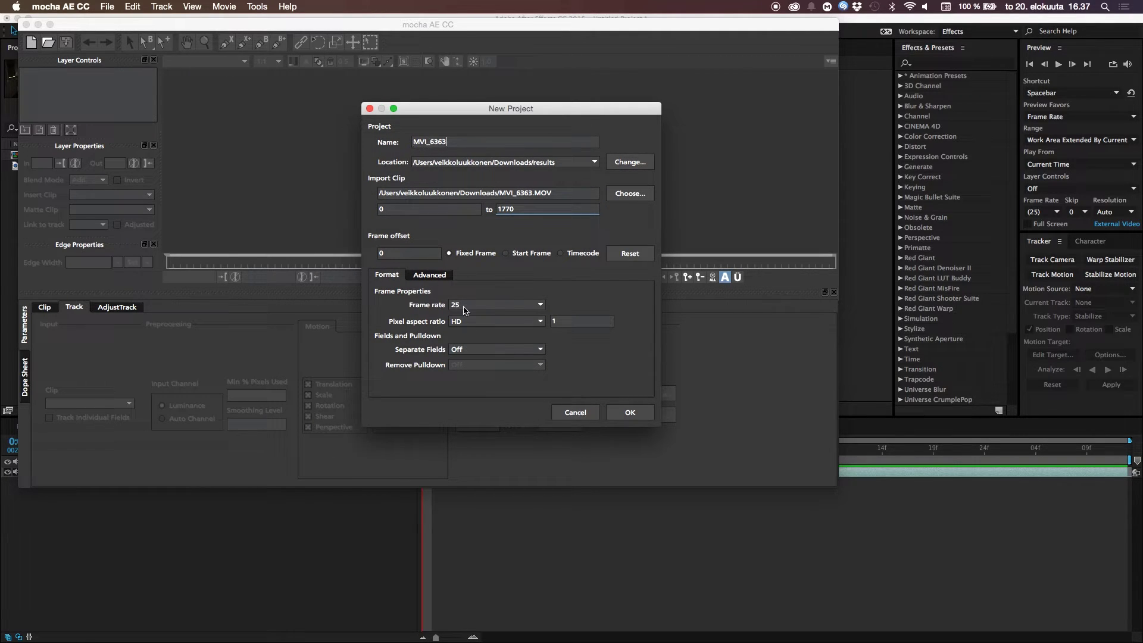
pyautogui.click(624, 413)
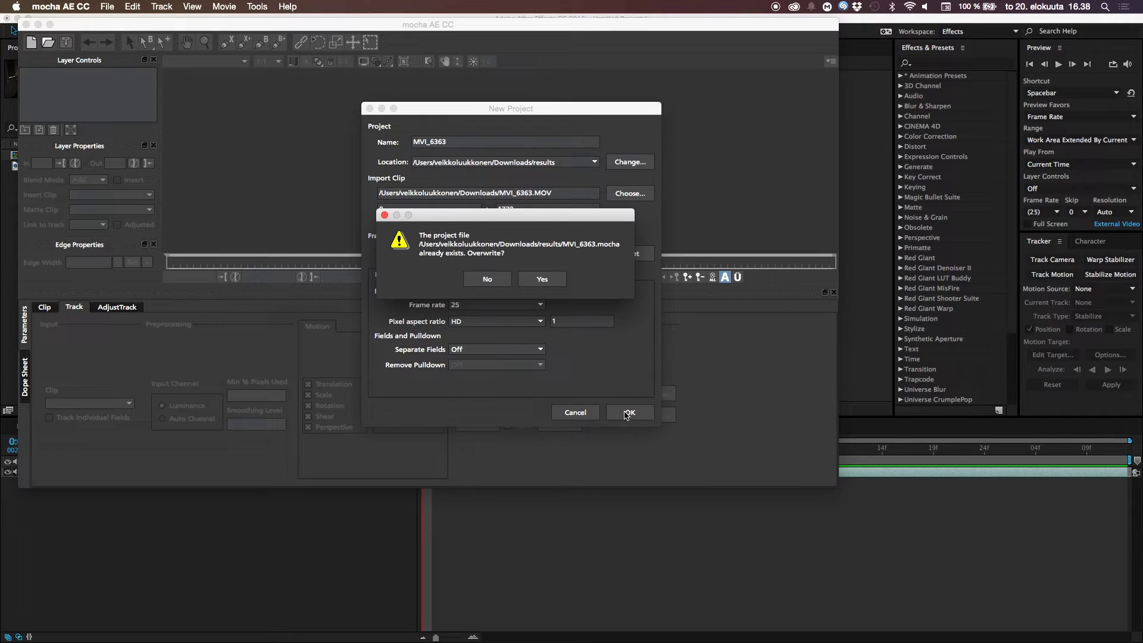
pyautogui.click(541, 285)
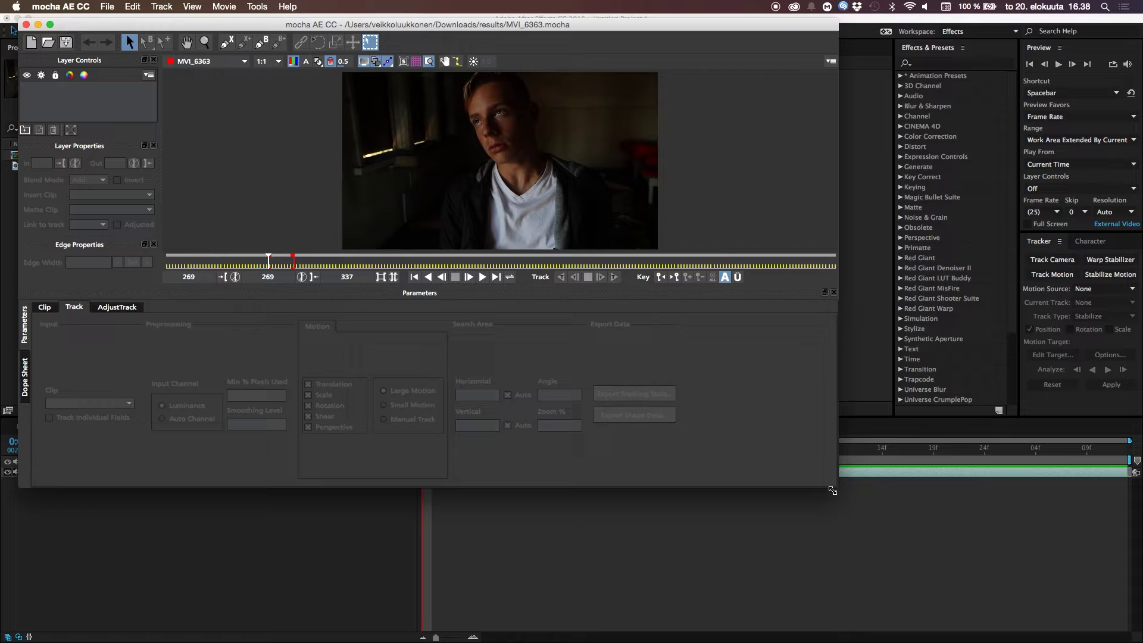
# Enlarge the mocha window, jump to the last frame 337 and zoom in on the actor's face.
pyautogui.moveTo(835, 488); pyautogui.dragTo(959, 567)
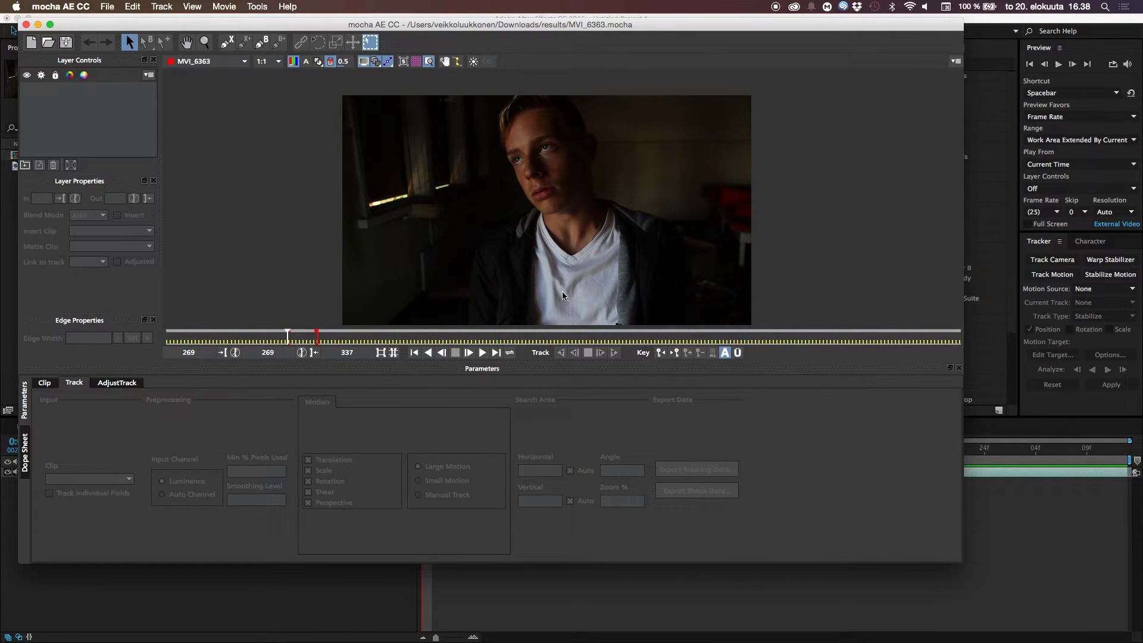
pyautogui.moveTo(290, 337); pyautogui.dragTo(301, 337)
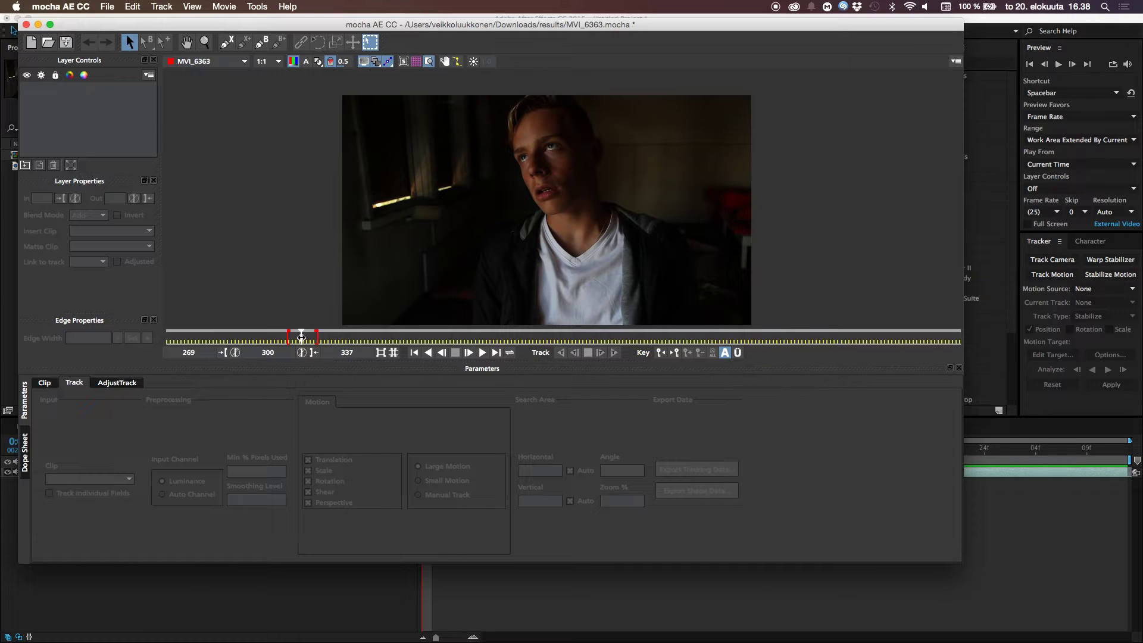
pyautogui.press('End')
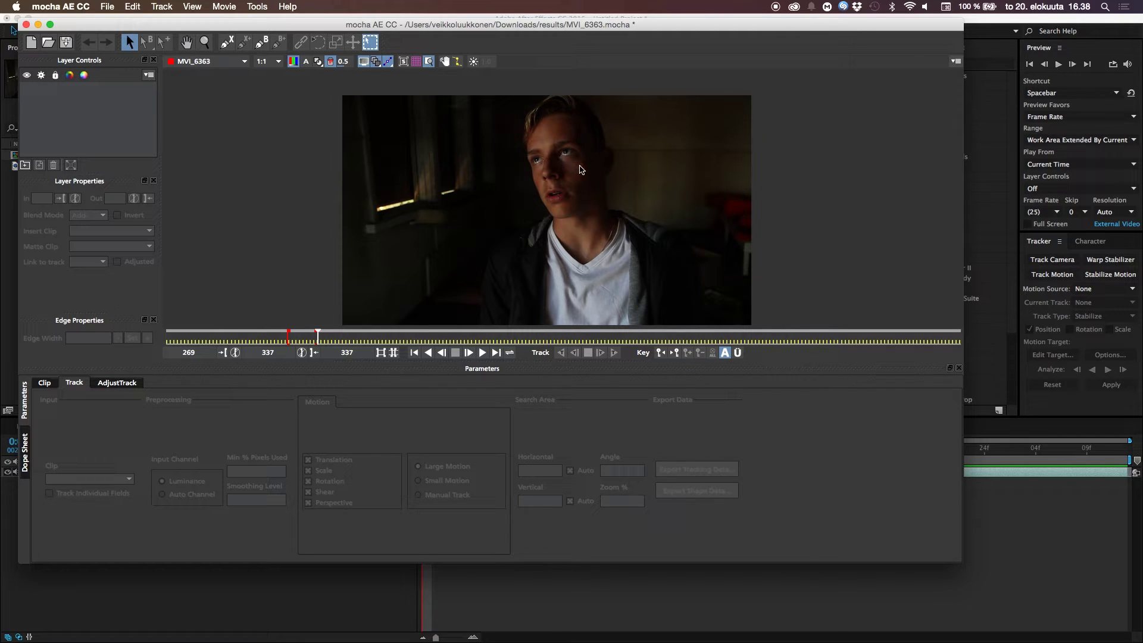
pyautogui.press('z')
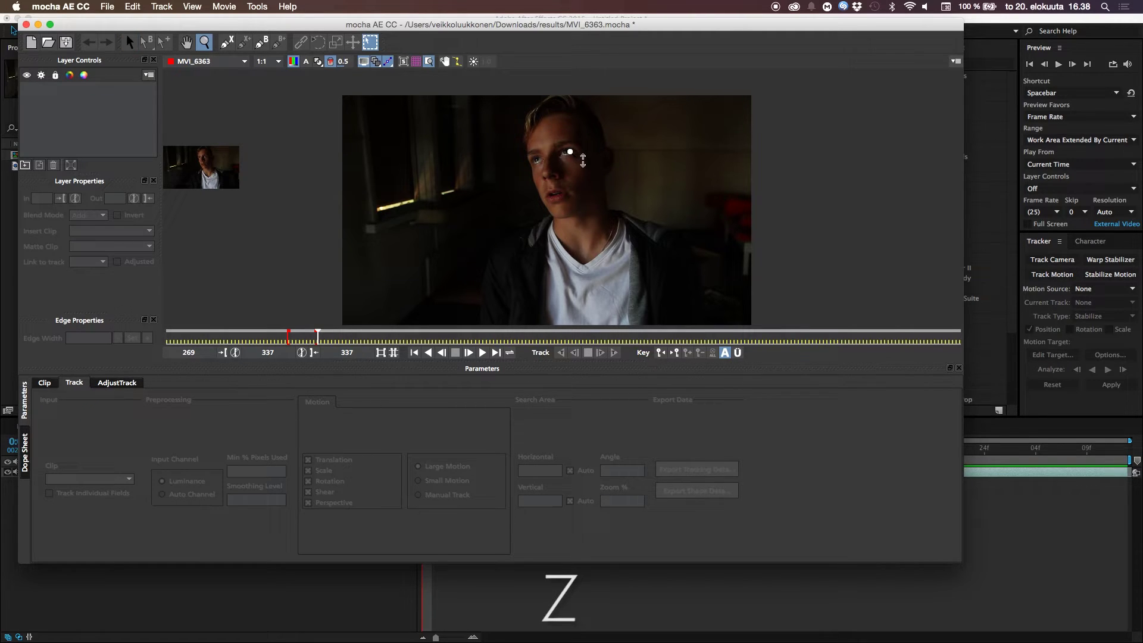
pyautogui.moveTo(580, 161)
pyautogui.mouseDown()
pyautogui.moveTo(586, 205)
pyautogui.moveTo(566, 113)
pyautogui.moveTo(593, 110)
pyautogui.moveTo(573, 190)
pyautogui.moveTo(575, 115)
pyautogui.moveTo(561, 159)
pyautogui.mouseUp()
pyautogui.press('x')
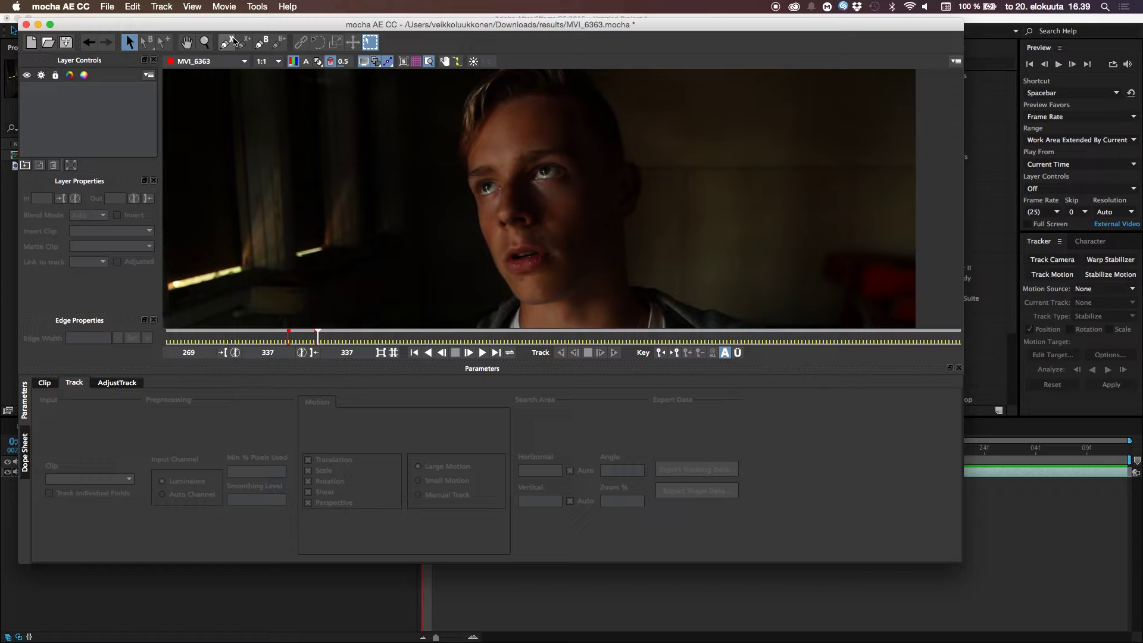
# Draw a closed X-spline around the actor's eye as Layer 1 and track it backward to frame 269.
pyautogui.click(232, 42)
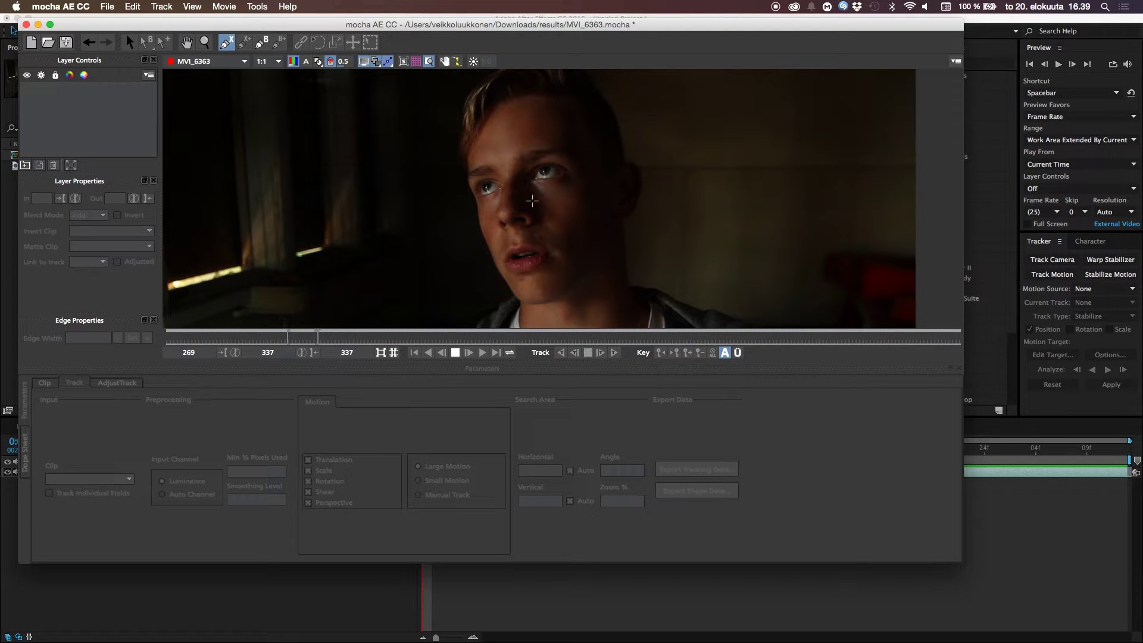
pyautogui.click(535, 179)
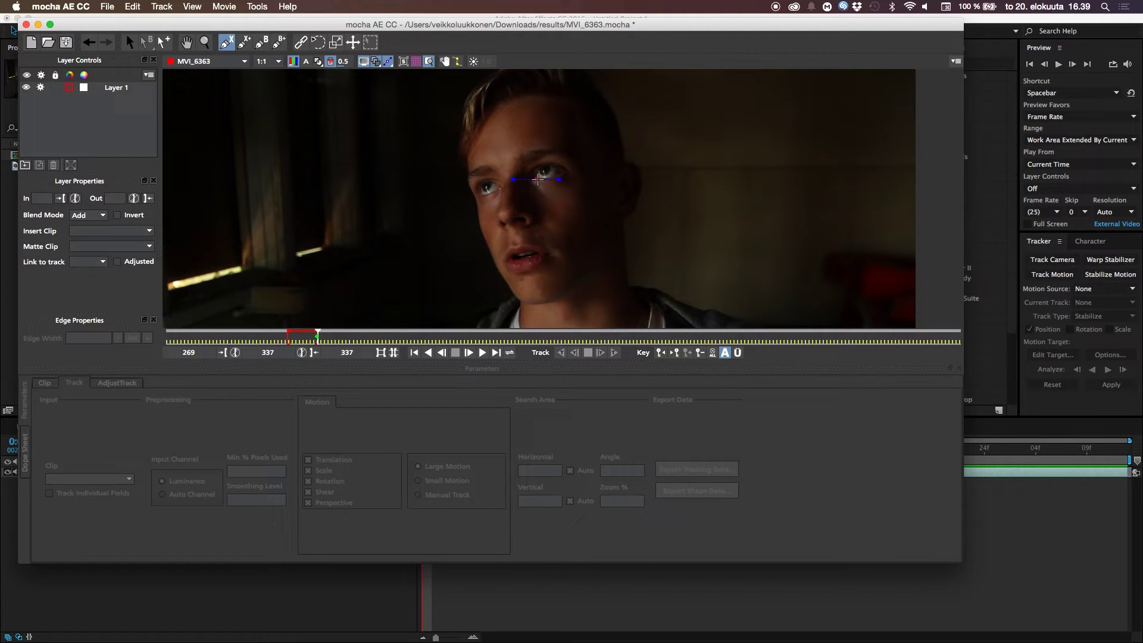
pyautogui.click(547, 179)
pyautogui.click(557, 176)
pyautogui.click(560, 172)
pyautogui.rightClick(535, 176)
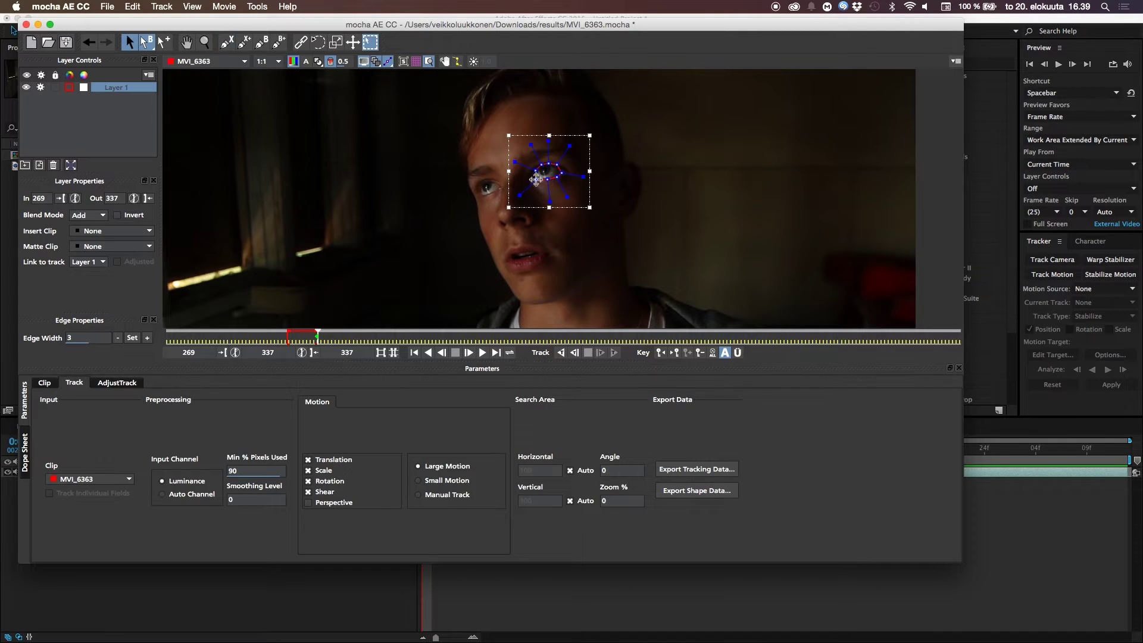
pyautogui.click(561, 353)
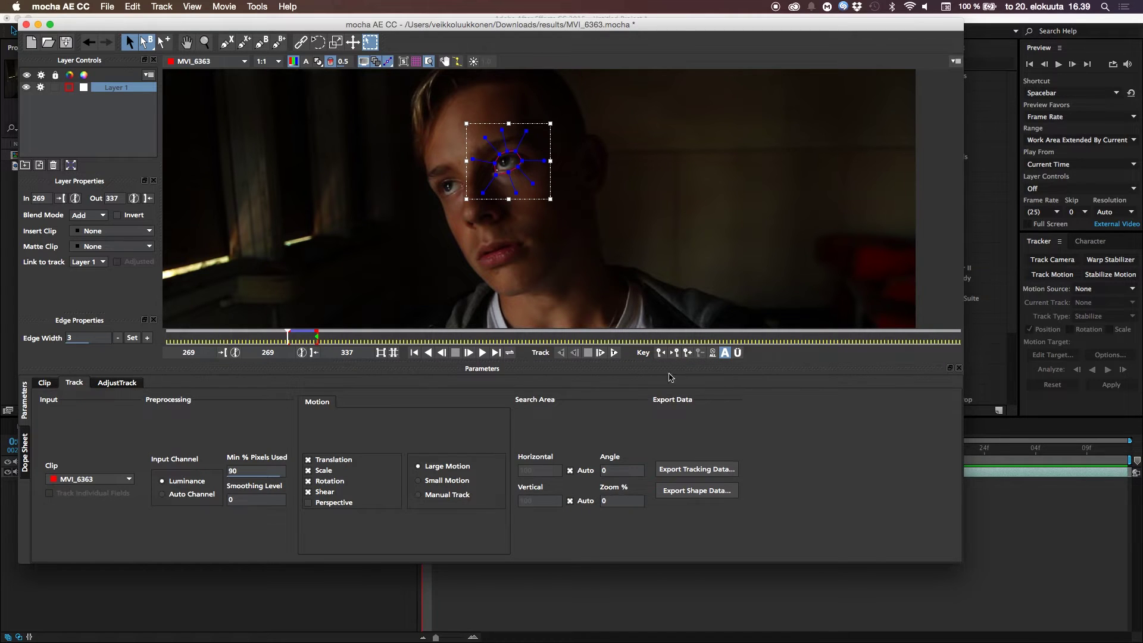
# Export Layer 1's tracking as After Effects Transform Data and copy it to the clipboard.
pyautogui.click(703, 468)
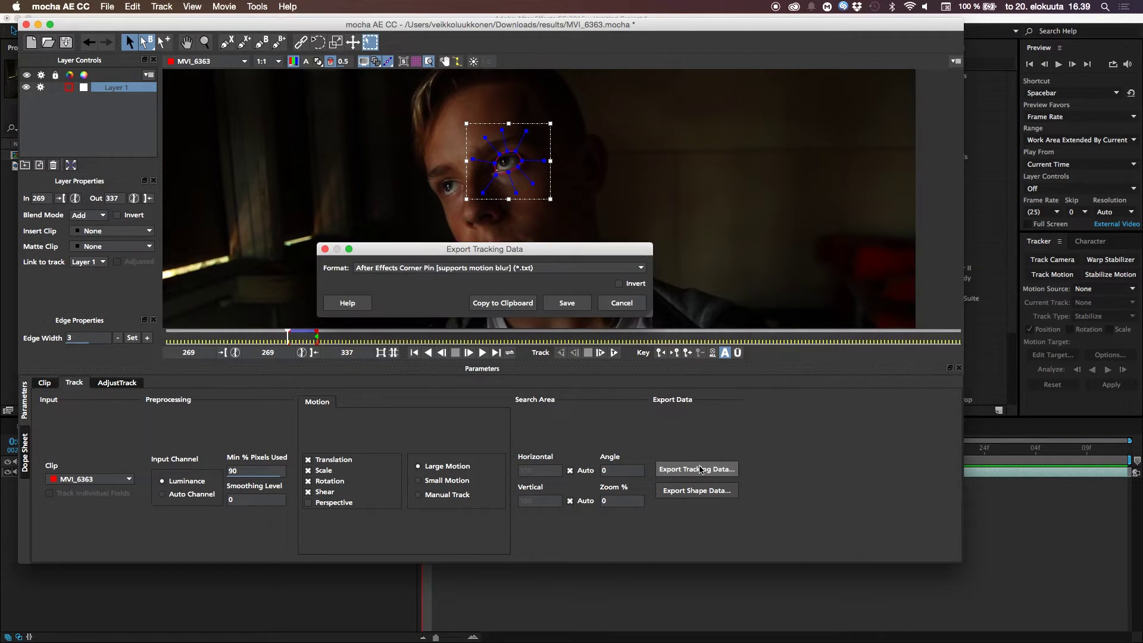
pyautogui.click(430, 269)
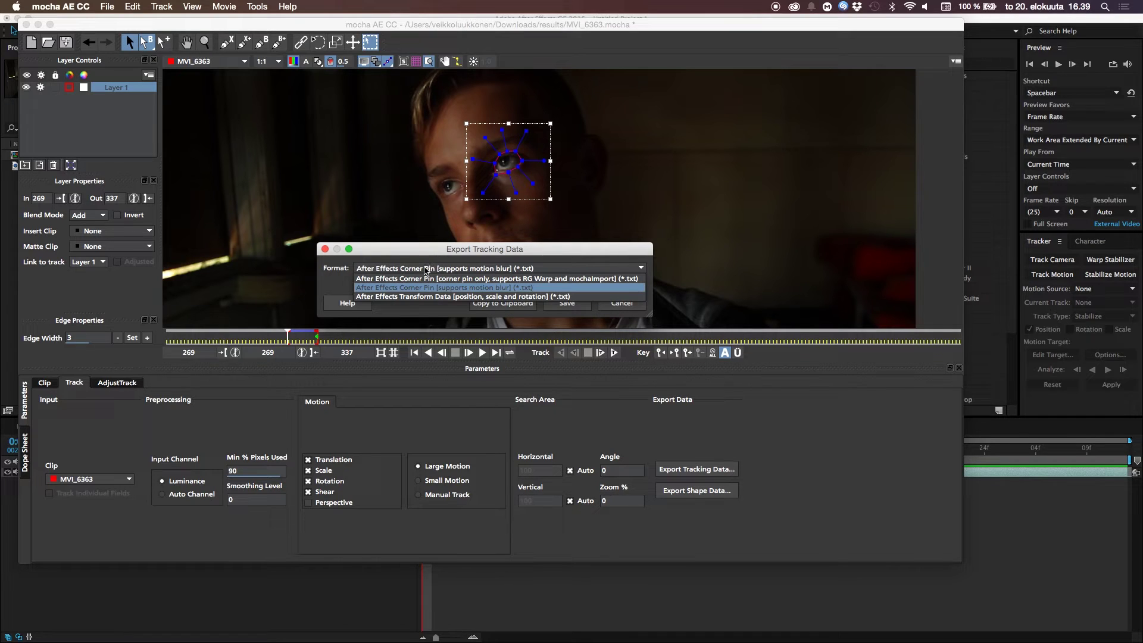
pyautogui.click(409, 299)
pyautogui.click(440, 271)
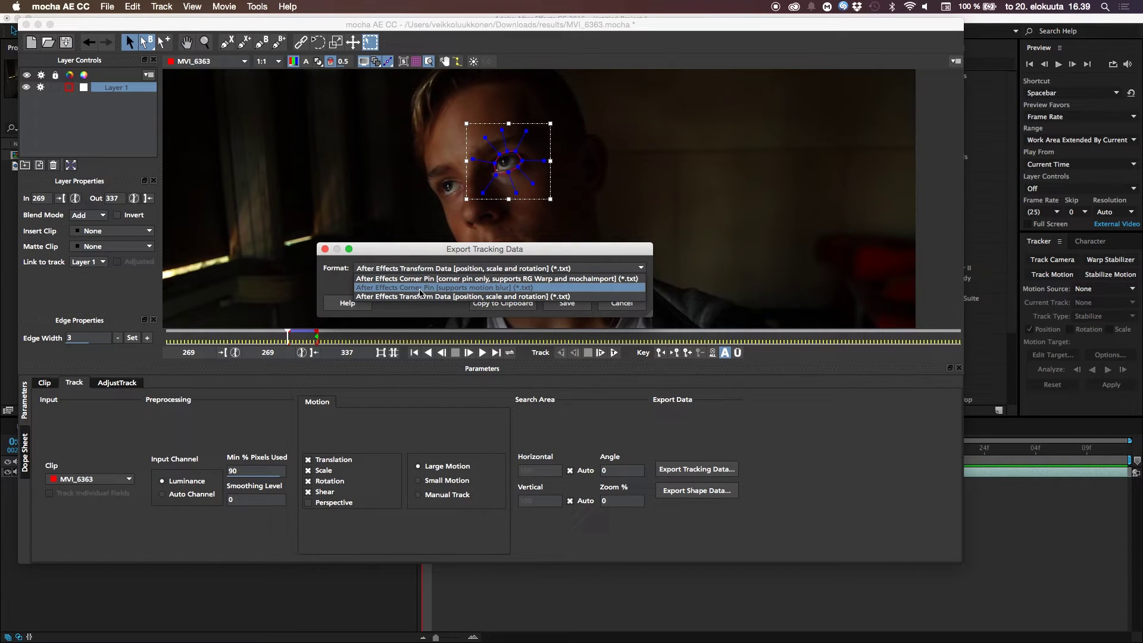
pyautogui.click(426, 297)
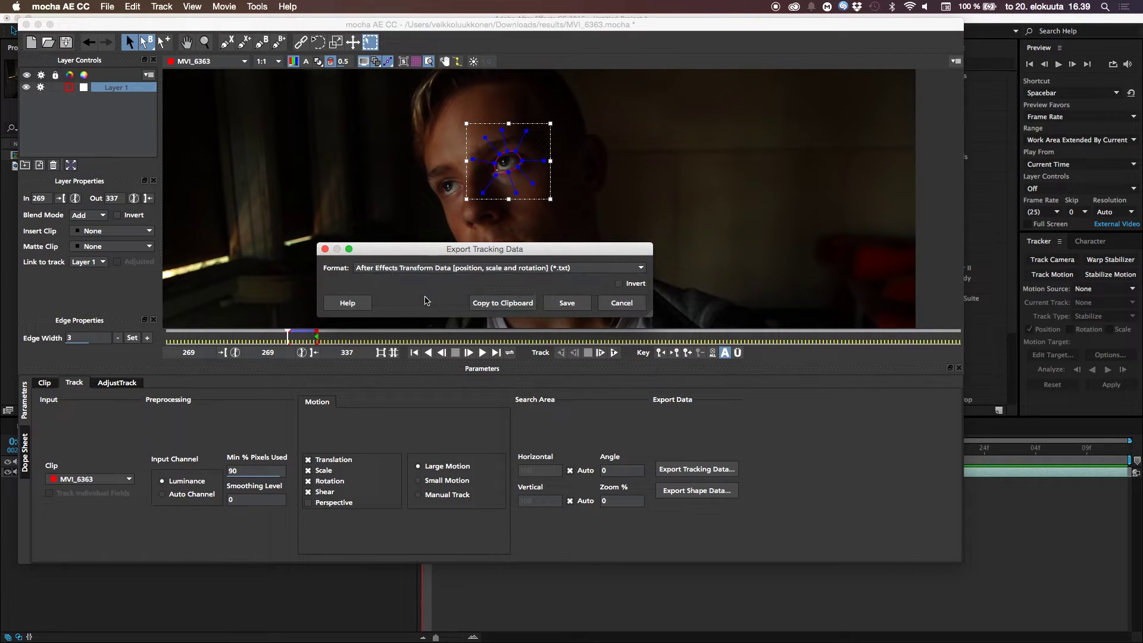
pyautogui.click(516, 306)
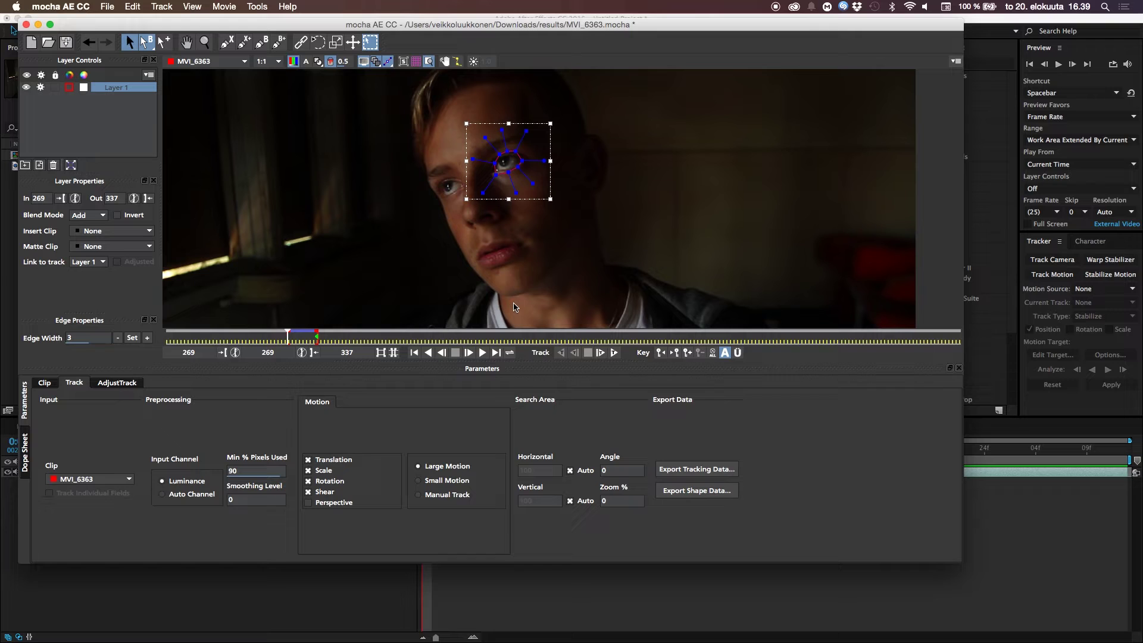
# Back in After Effects, add a new Null Object layer to MVI_6363.
pyautogui.click(268, 595)
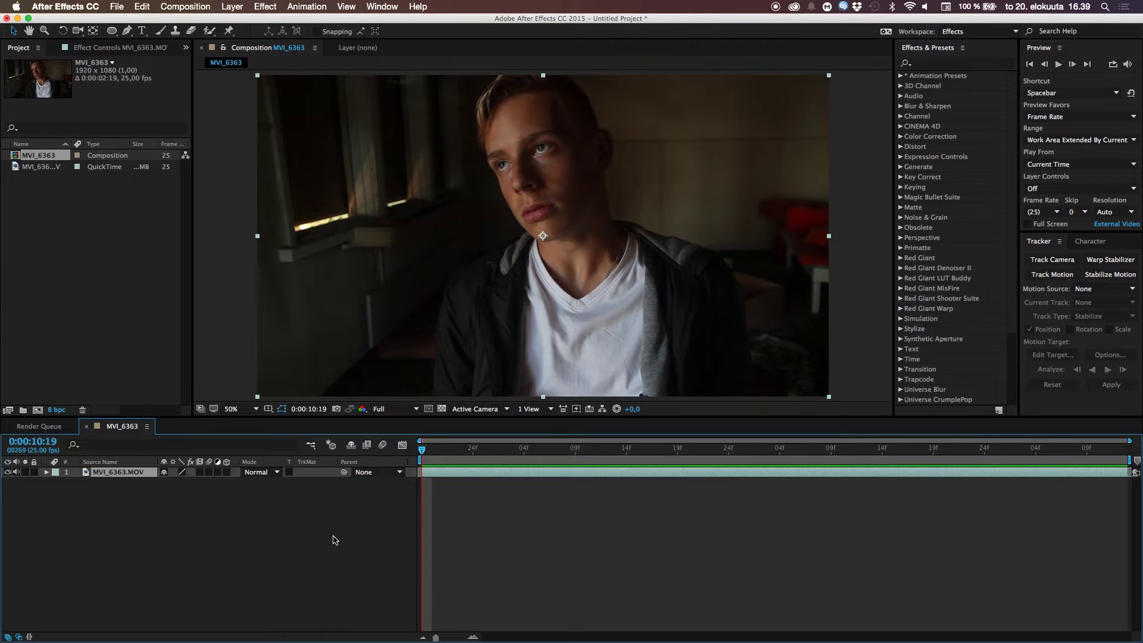
pyautogui.click(92, 510)
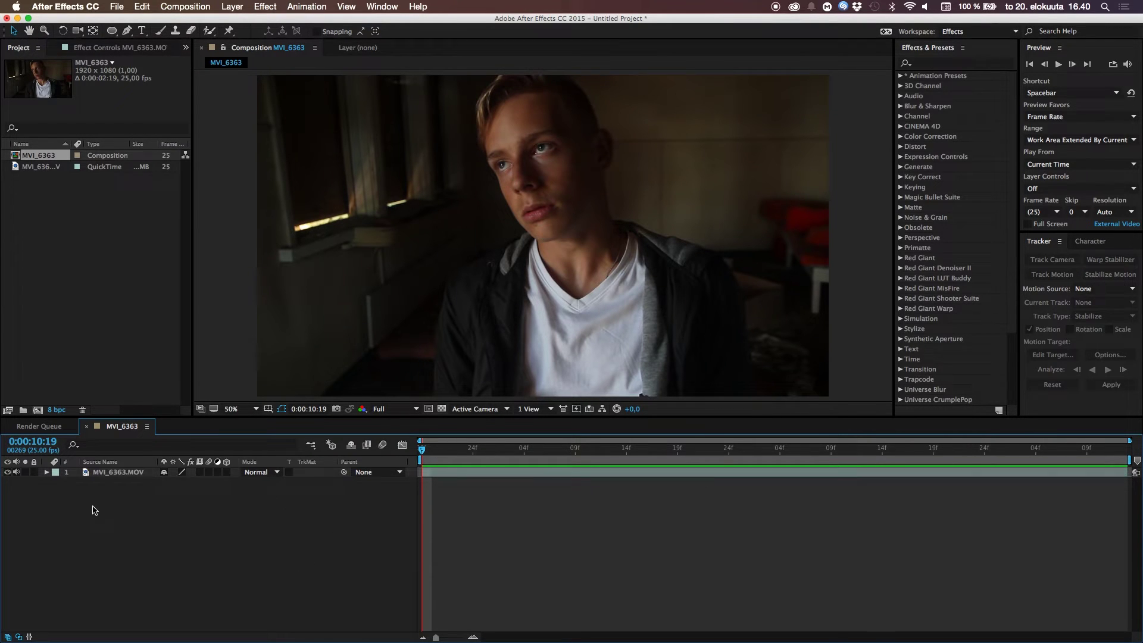
pyautogui.rightClick(151, 523)
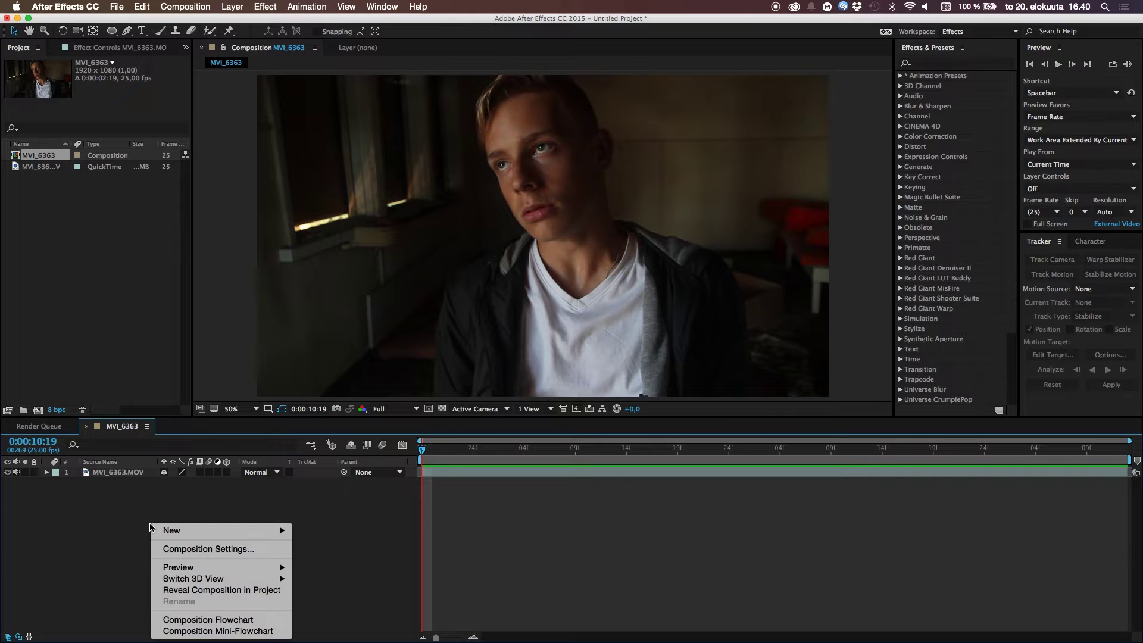
pyautogui.moveTo(173, 530)
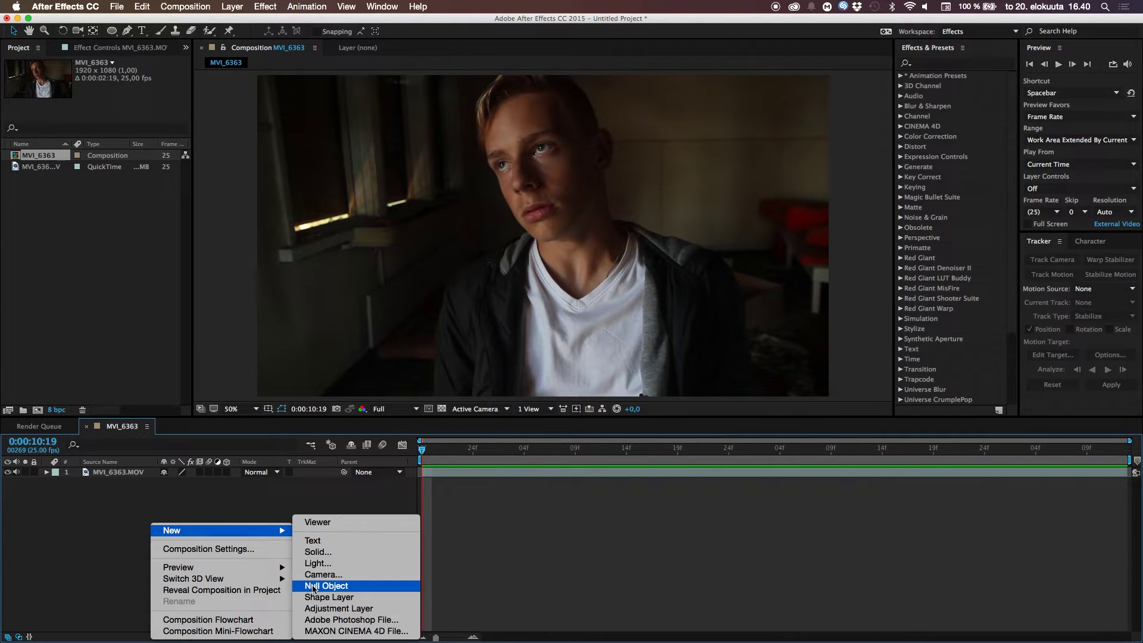
pyautogui.click(314, 586)
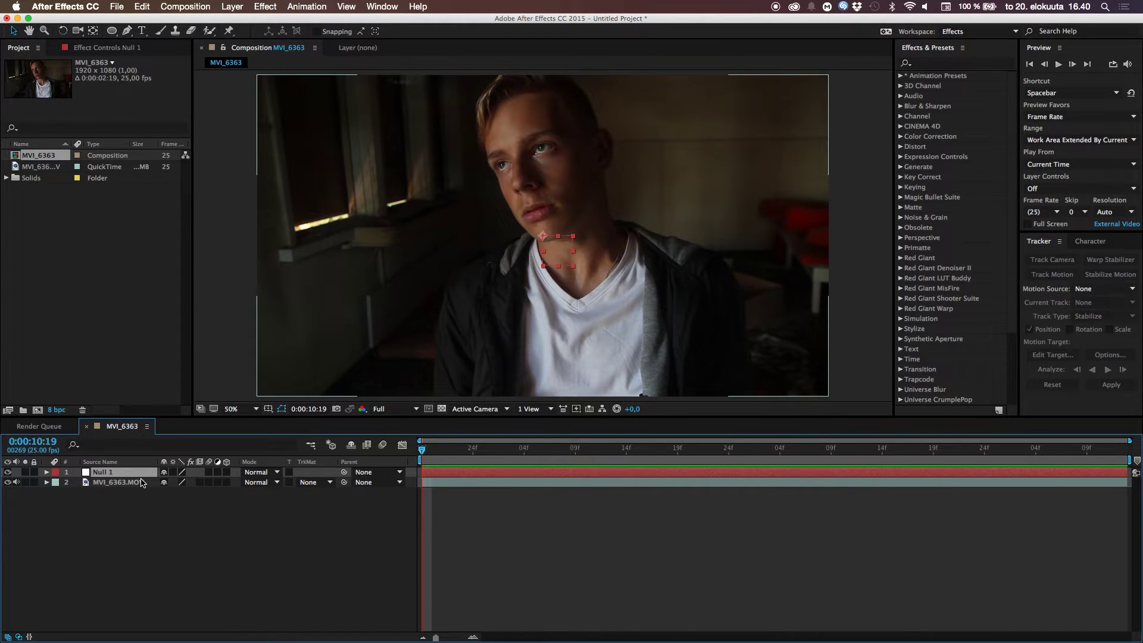
# At 0:00:10:19, paste the mocha tracking keyframes onto Null 1 via Edit > Paste.
pyautogui.click(463, 450)
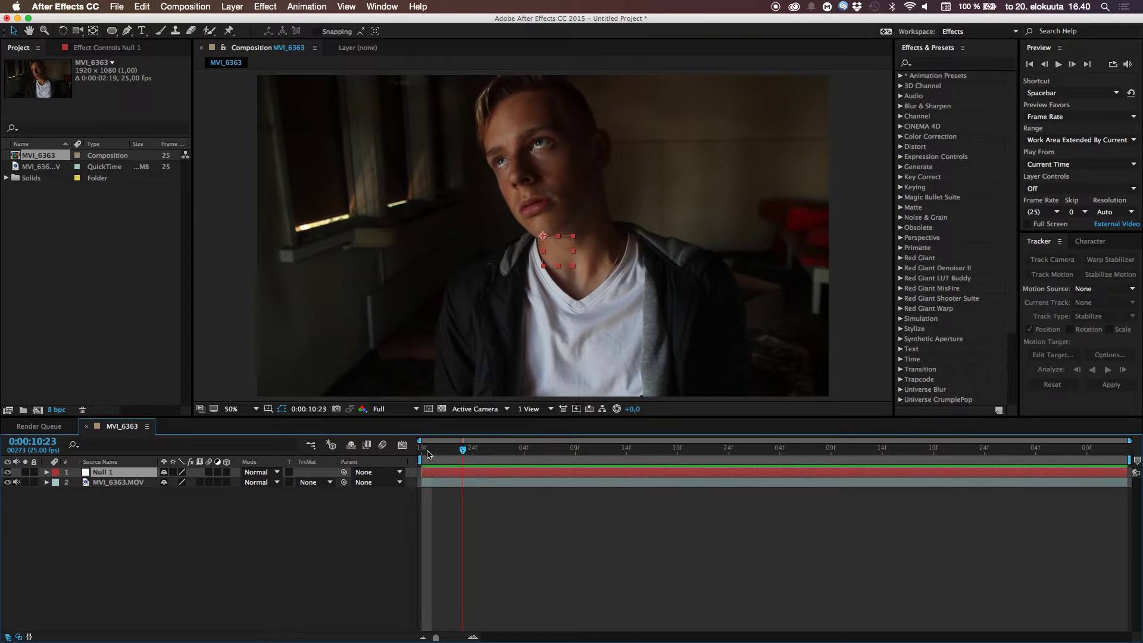
pyautogui.click(426, 451)
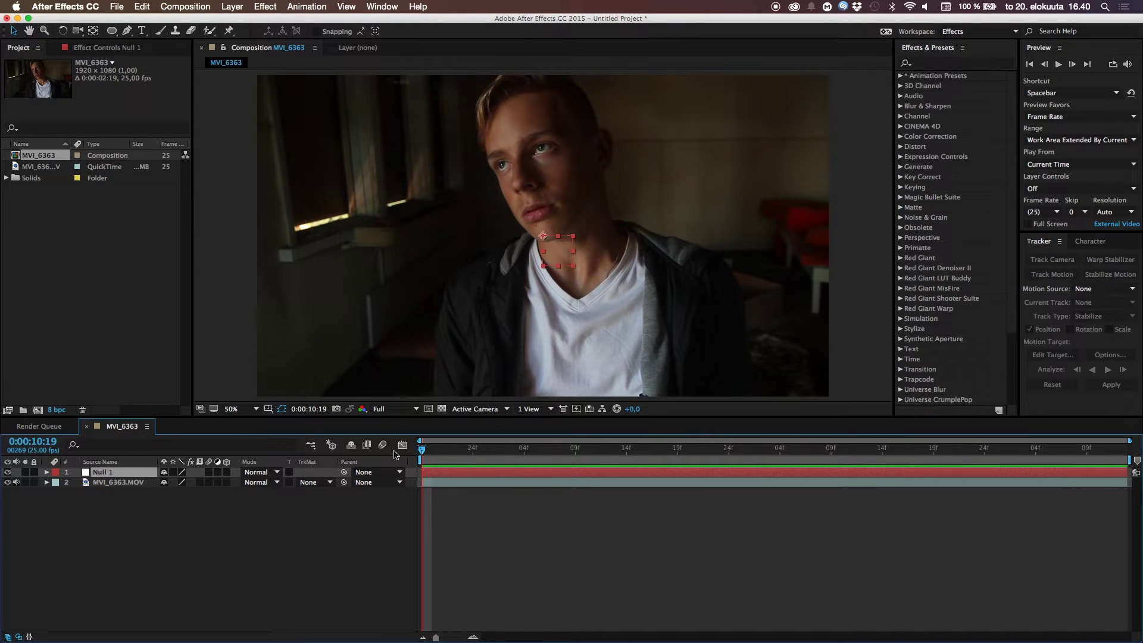
pyautogui.press('super+v')
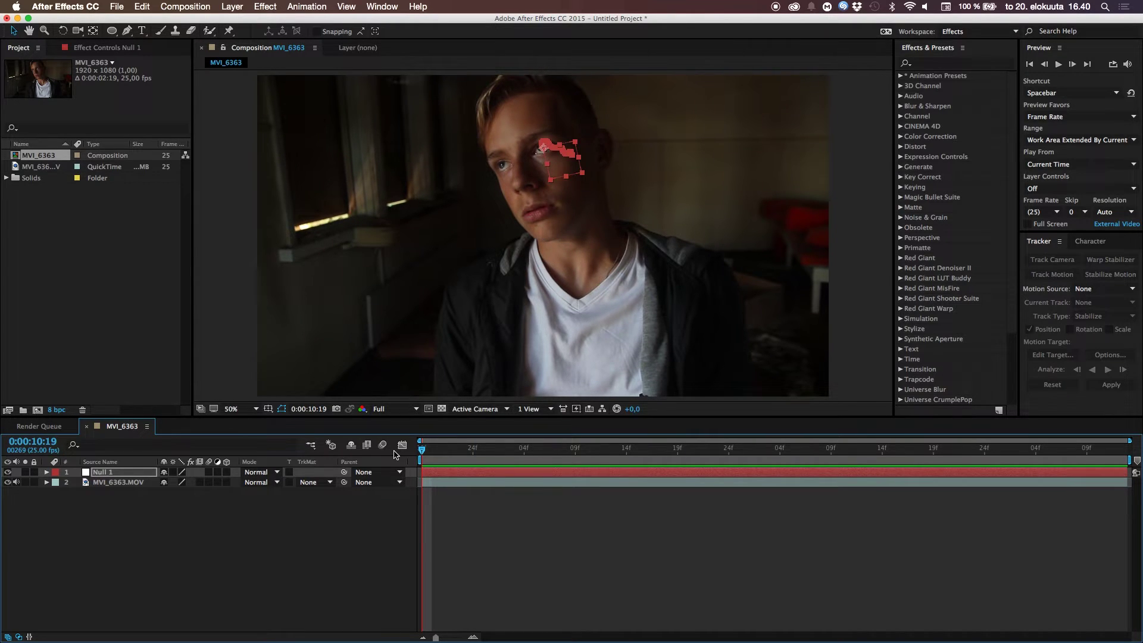
pyautogui.press('super+z')
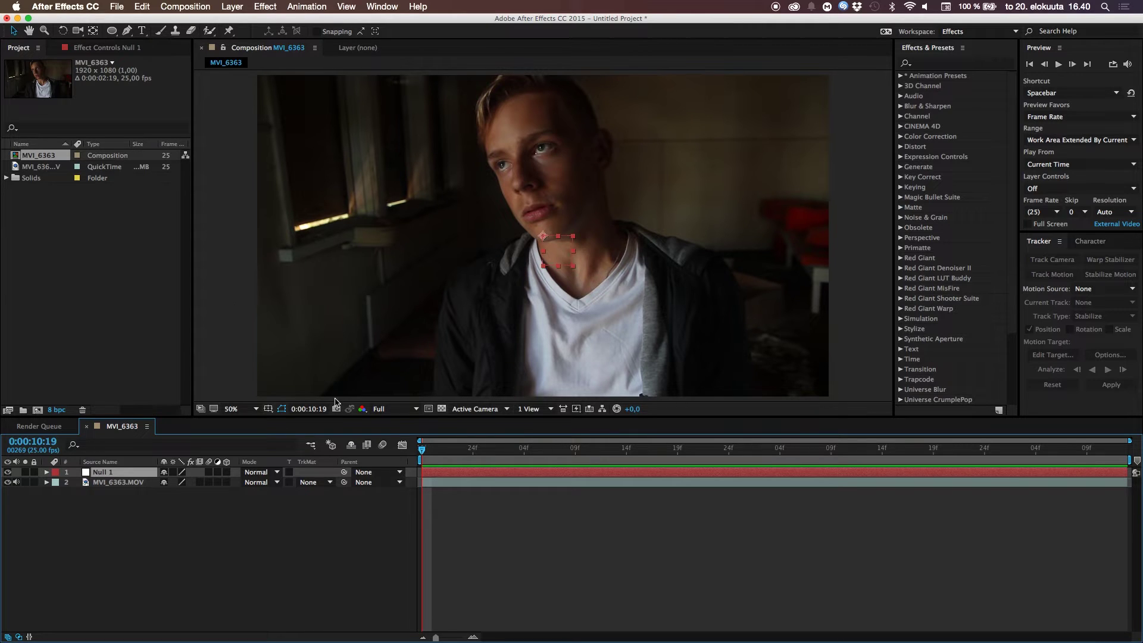
pyautogui.click(141, 7)
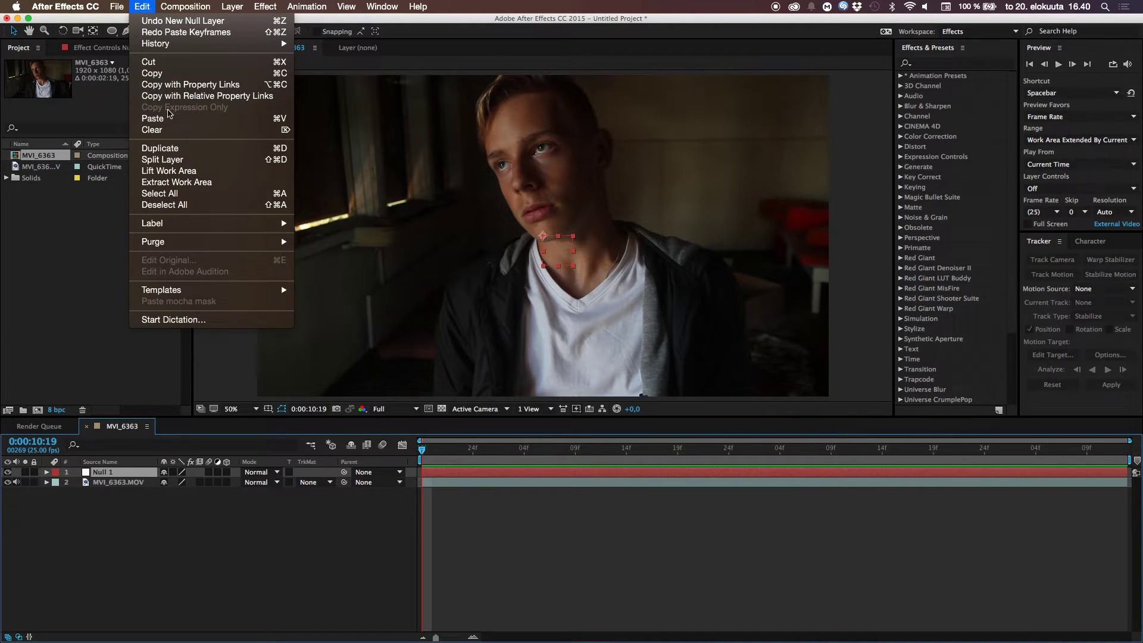
pyautogui.click(165, 121)
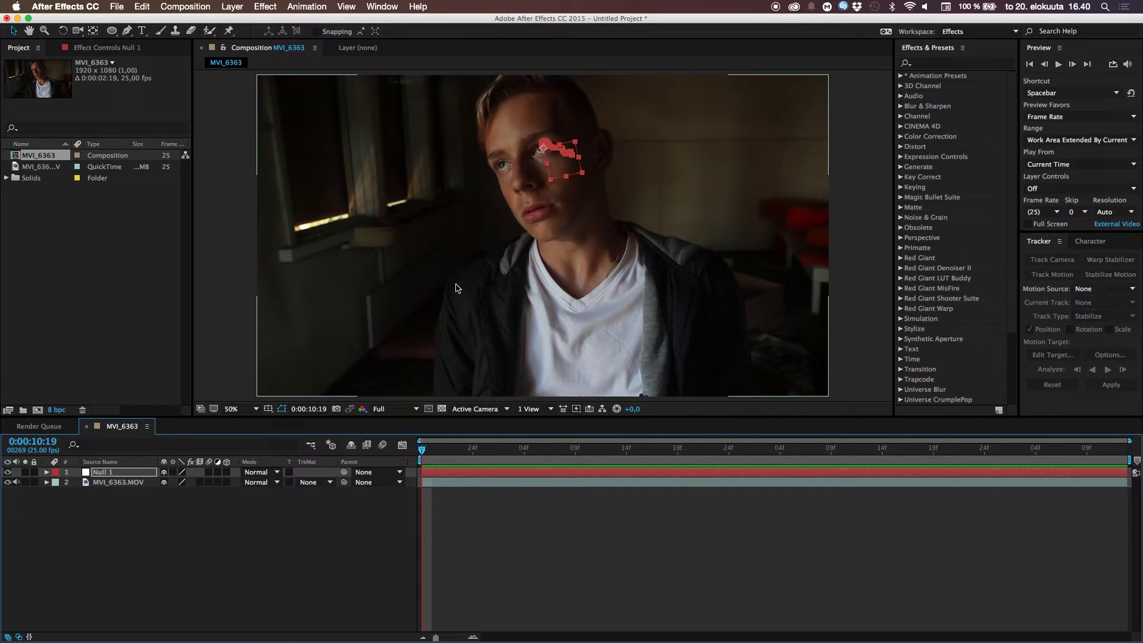
pyautogui.click(180, 526)
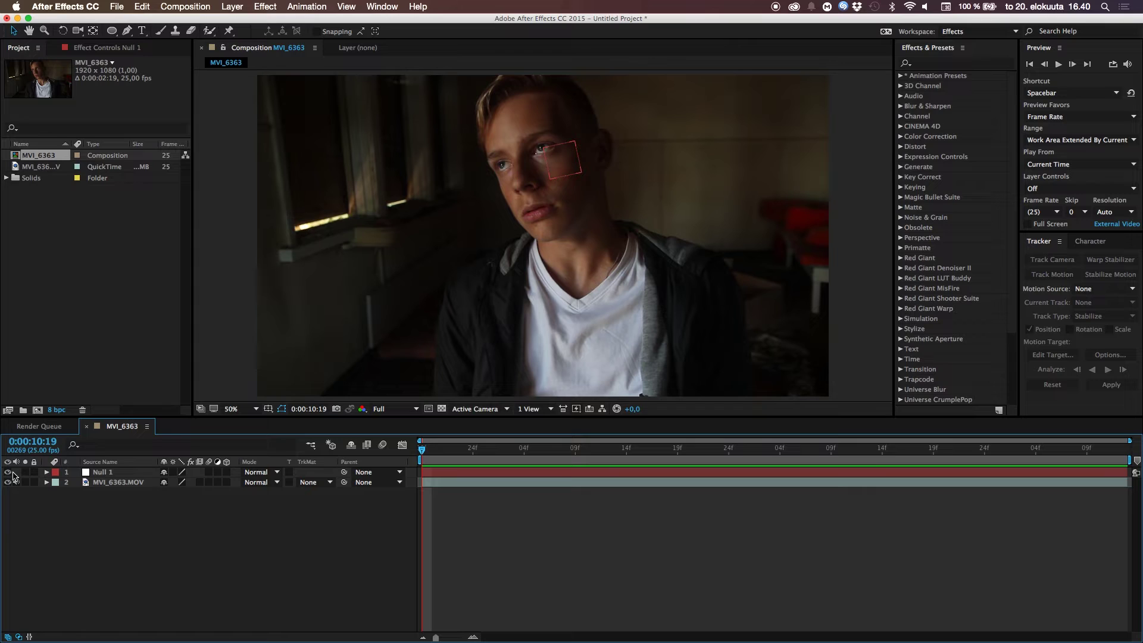
# Hide Null 1 and create a black full-frame solid named 'eye'.
pyautogui.click(7, 471)
pyautogui.press('super+y')
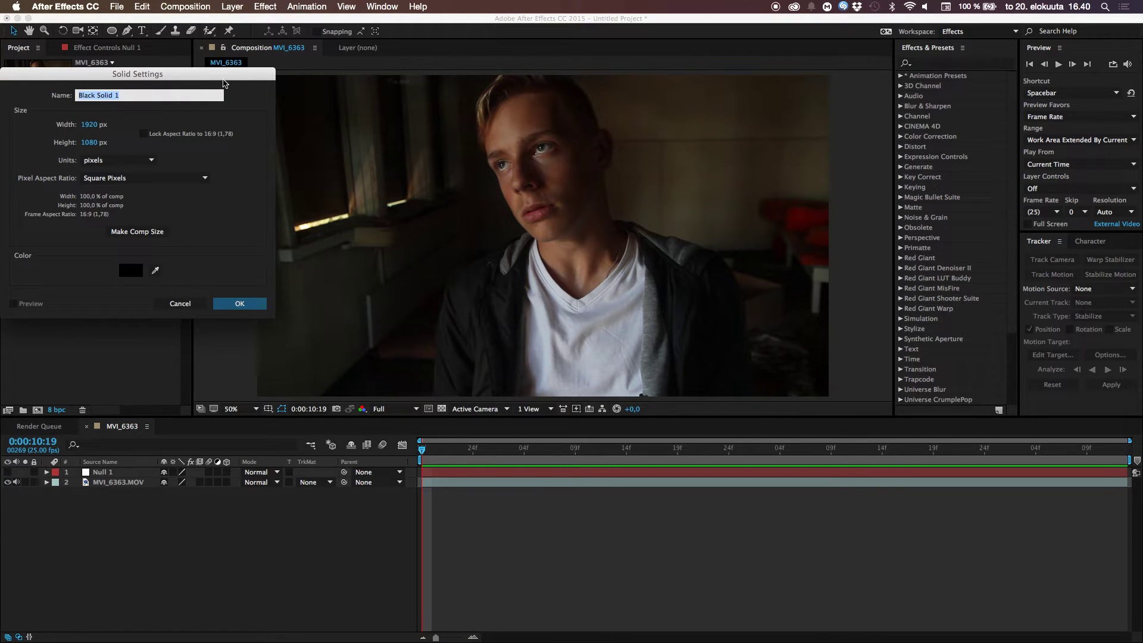
pyautogui.moveTo(222, 77); pyautogui.dragTo(429, 107)
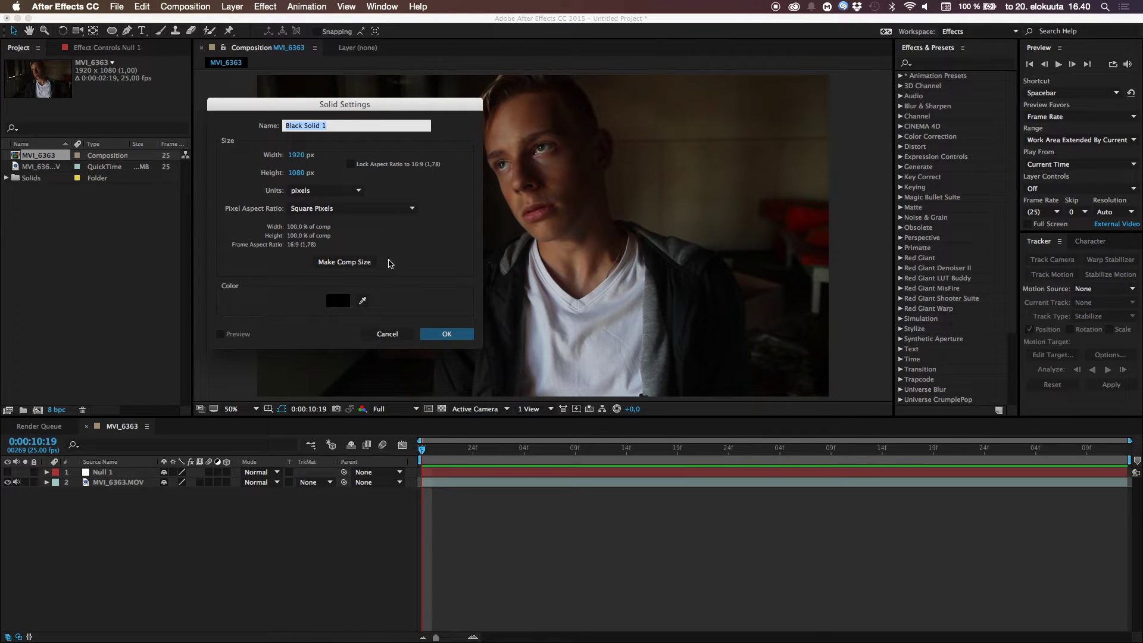
pyautogui.write('eye')
pyautogui.press('Return')
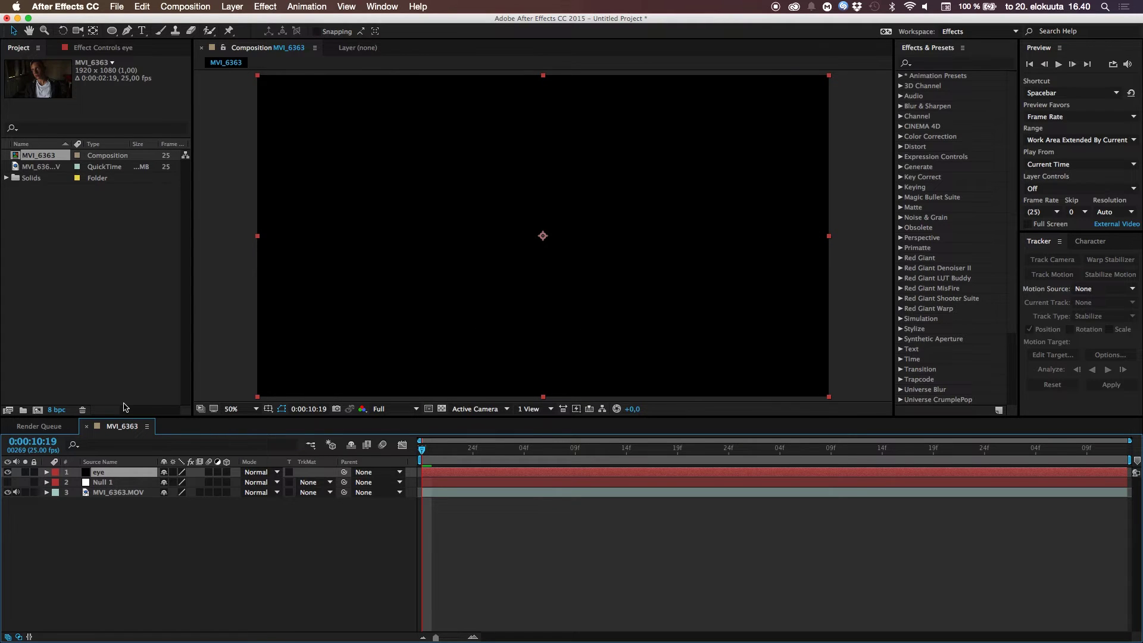
# Hide the eye solid and zoom the viewer to 200% centred on the actor's eyes.
pyautogui.click(8, 472)
pyautogui.press('.')
pyautogui.press('.')
pyautogui.press('.')
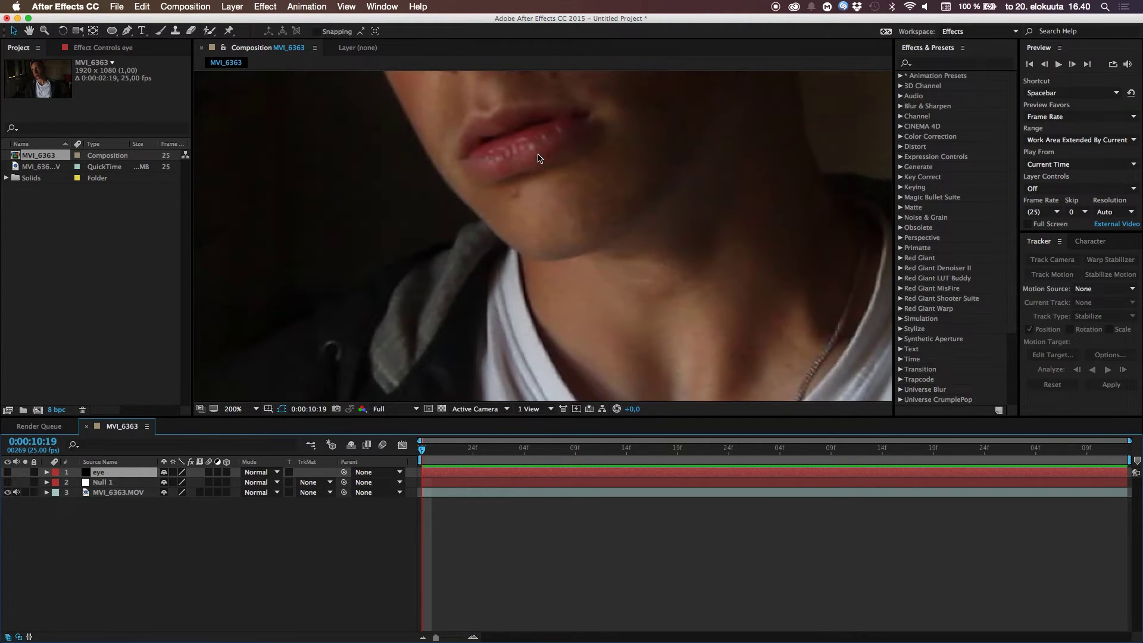
pyautogui.press('h')
pyautogui.moveTo(536, 166); pyautogui.dragTo(540, 393)
pyautogui.moveTo(534, 245); pyautogui.dragTo(511, 296)
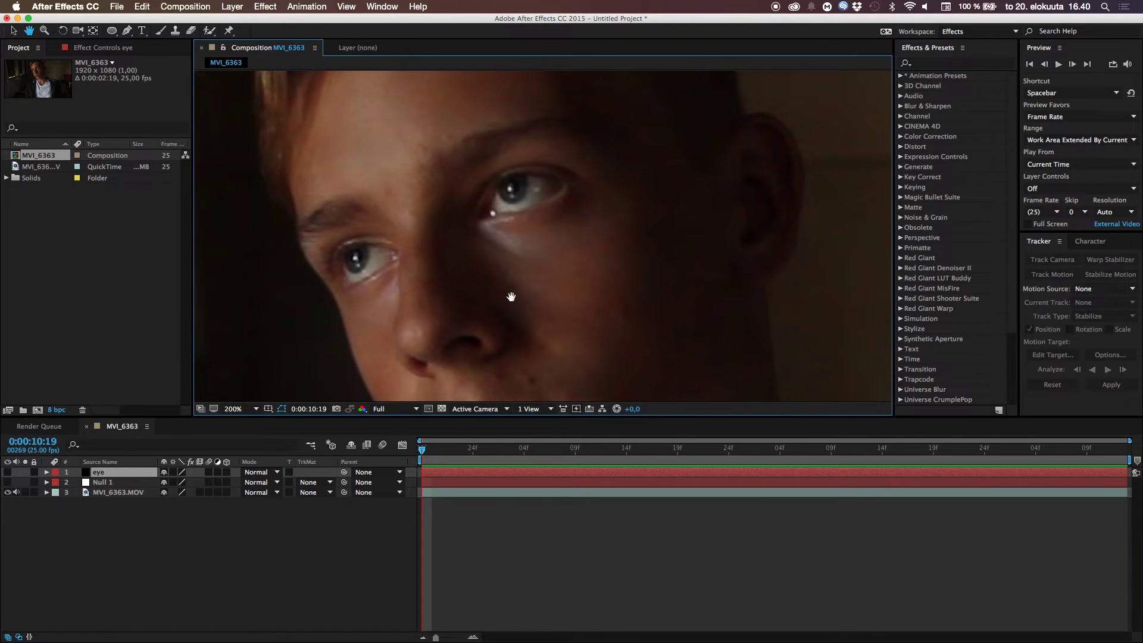
# Trace a closed Pen-tool mask around the eye on the solid, then show the eye layer again.
pyautogui.press('g')
pyautogui.click(487, 213)
pyautogui.click(506, 211)
pyautogui.click(530, 210)
pyautogui.click(549, 203)
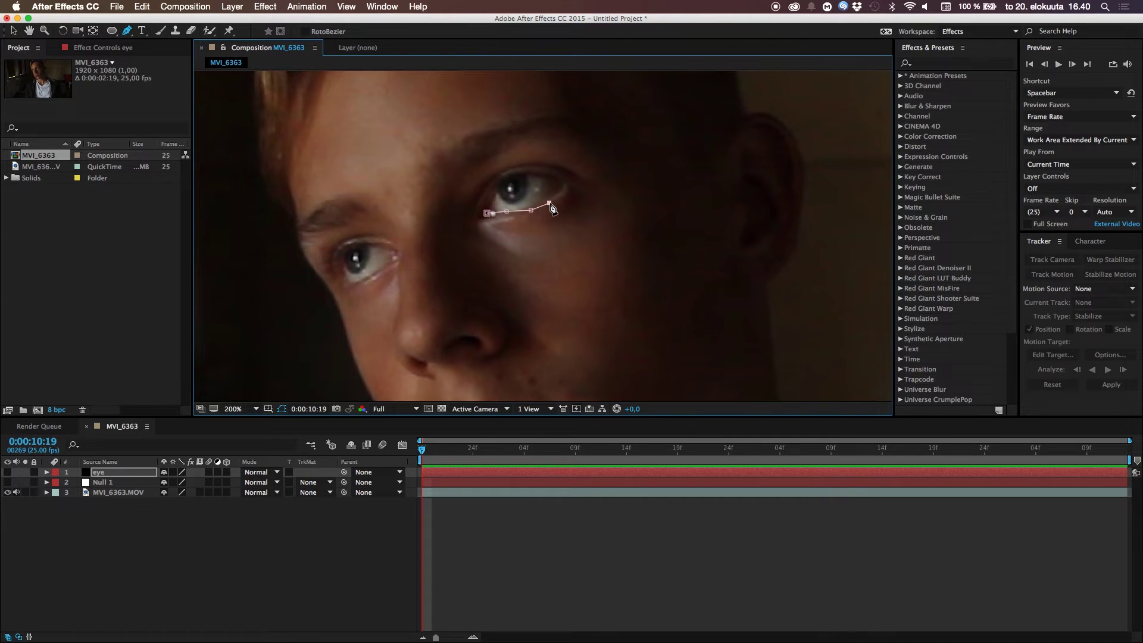
pyautogui.click(564, 191)
pyautogui.click(561, 180)
pyautogui.click(542, 174)
pyautogui.click(510, 174)
pyautogui.click(496, 184)
pyautogui.click(491, 199)
pyautogui.click(488, 214)
pyautogui.click(7, 472)
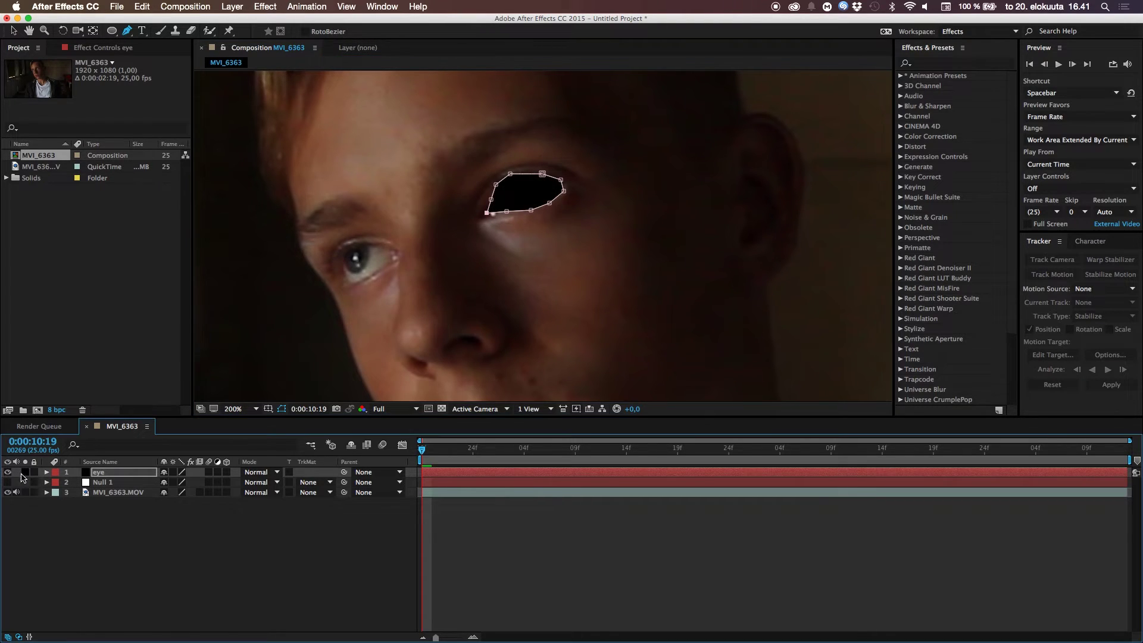
pyautogui.click(171, 535)
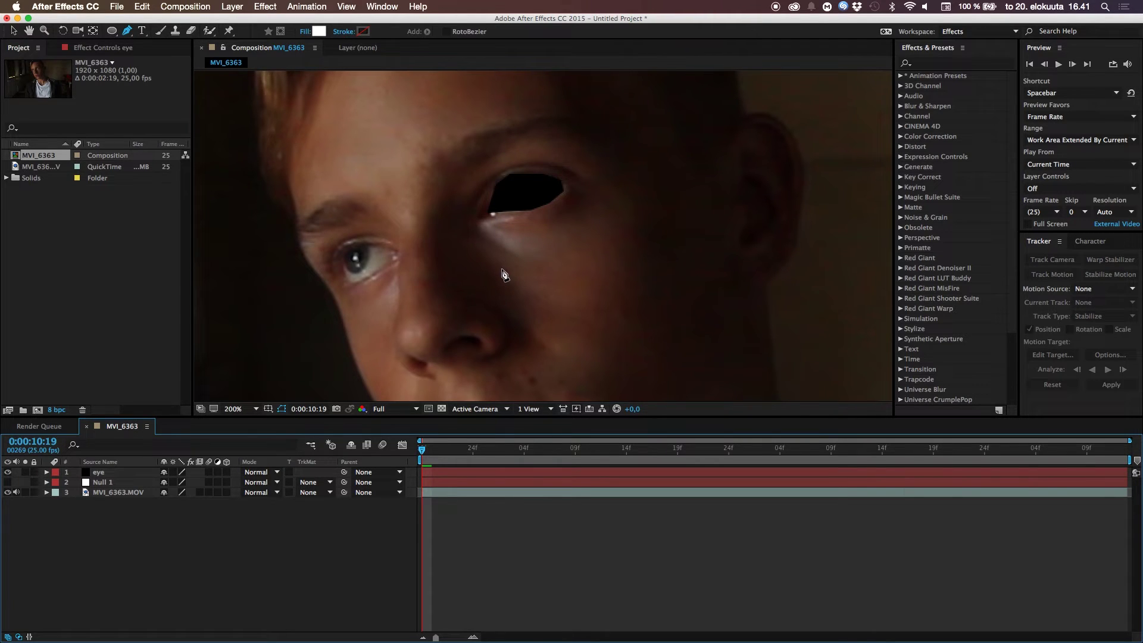
# Feather the eye solid's mask to 8 pixels.
pyautogui.click(118, 475)
pyautogui.press('f')
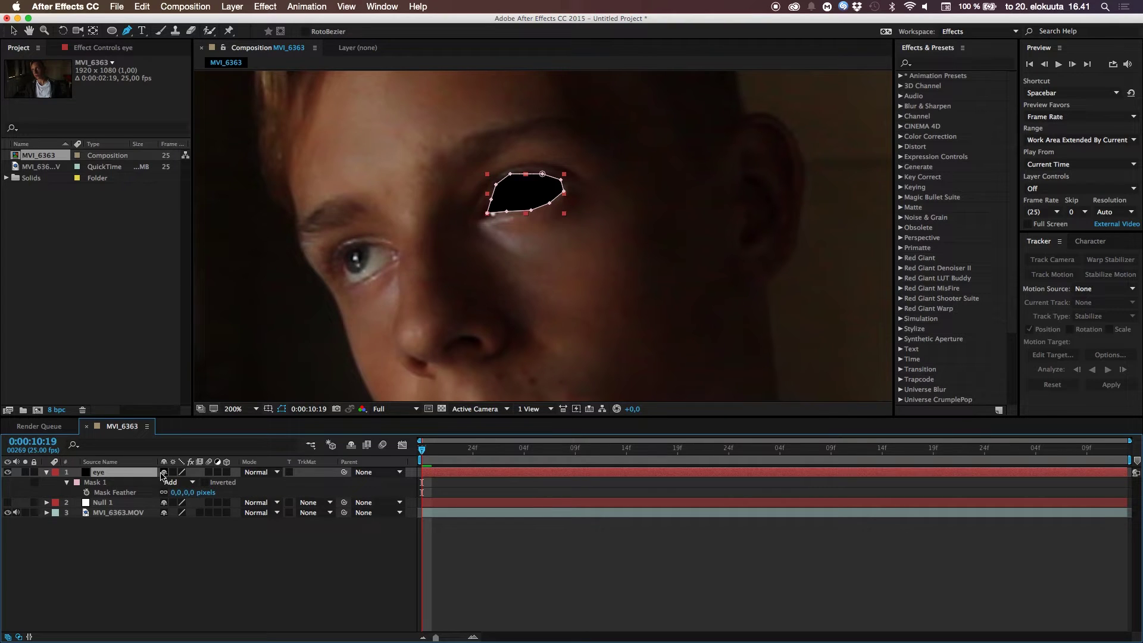
pyautogui.click(176, 492)
pyautogui.write('4')
pyautogui.press('Return')
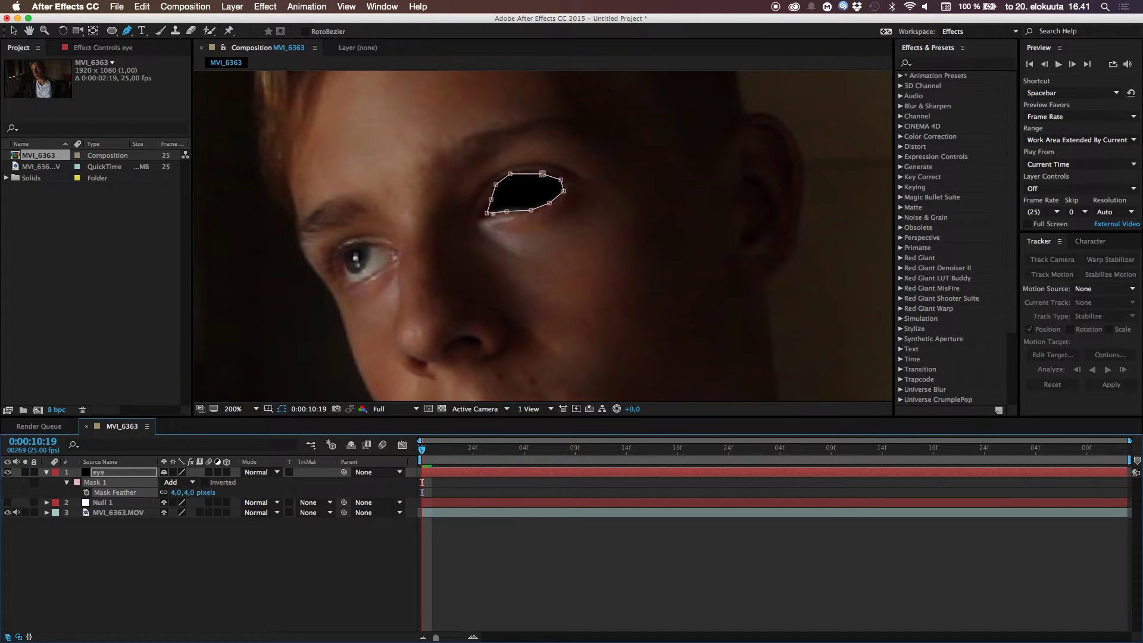
pyautogui.click(225, 540)
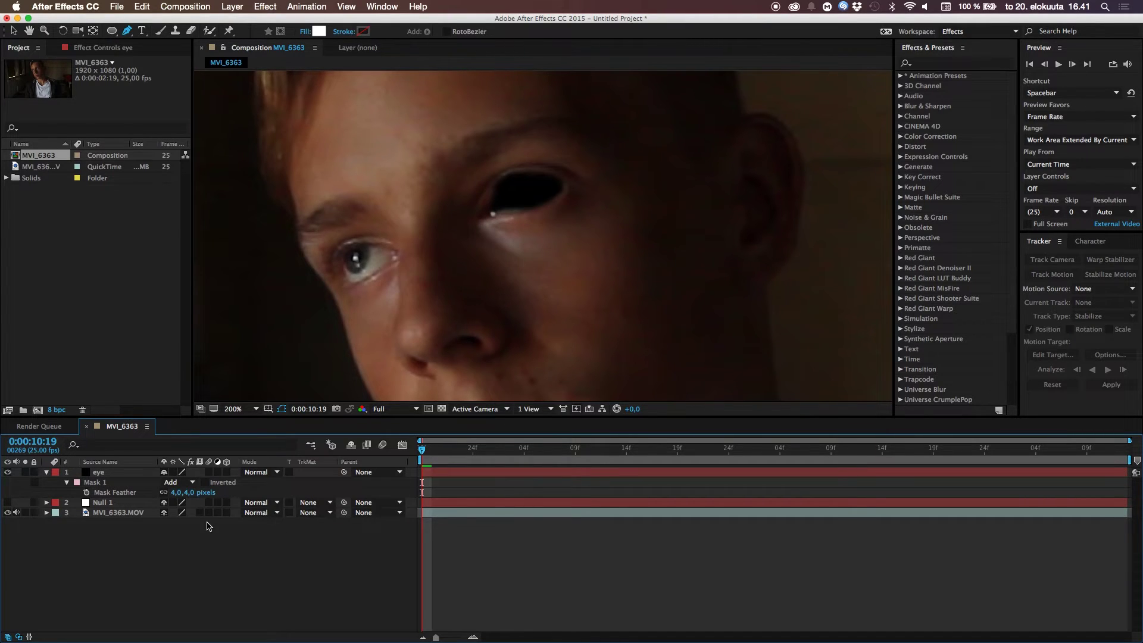
pyautogui.click(174, 492)
pyautogui.moveTo(174, 493); pyautogui.dragTo(176, 493)
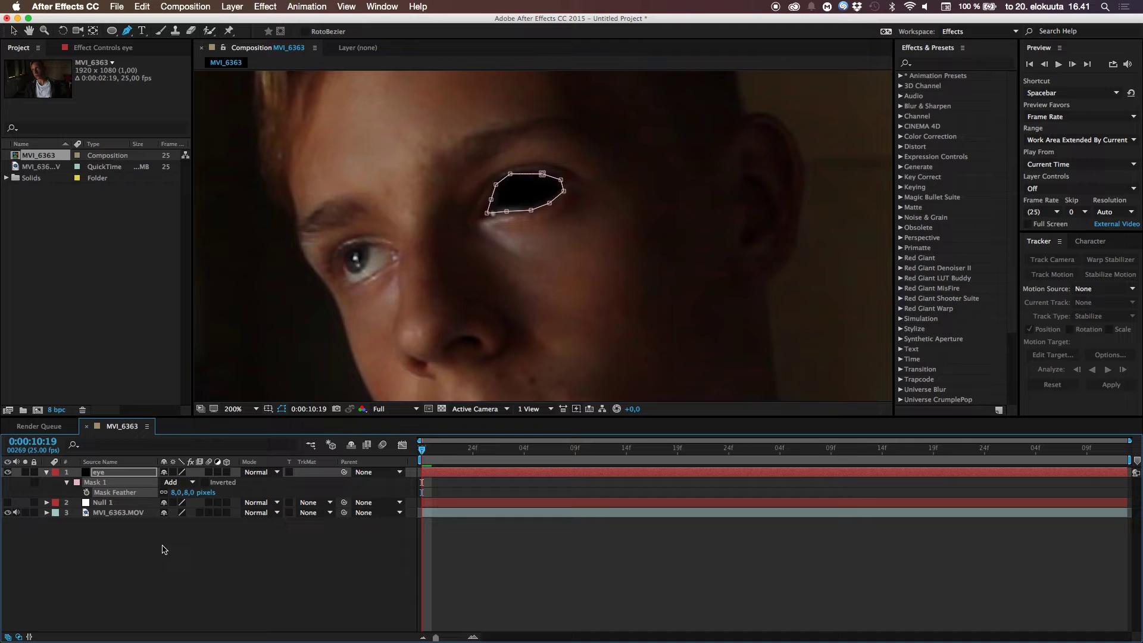
pyautogui.click(155, 574)
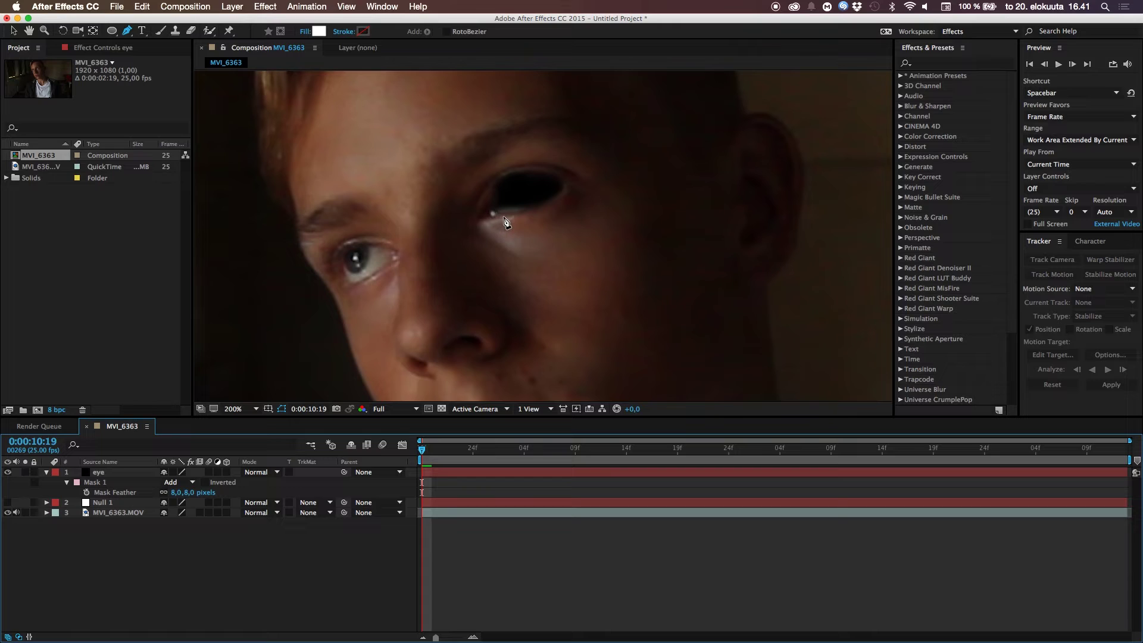
# Nudge a mask vertex to fit the eye and set Mask Expansion to 2 pixels.
pyautogui.press('v')
pyautogui.click(119, 472)
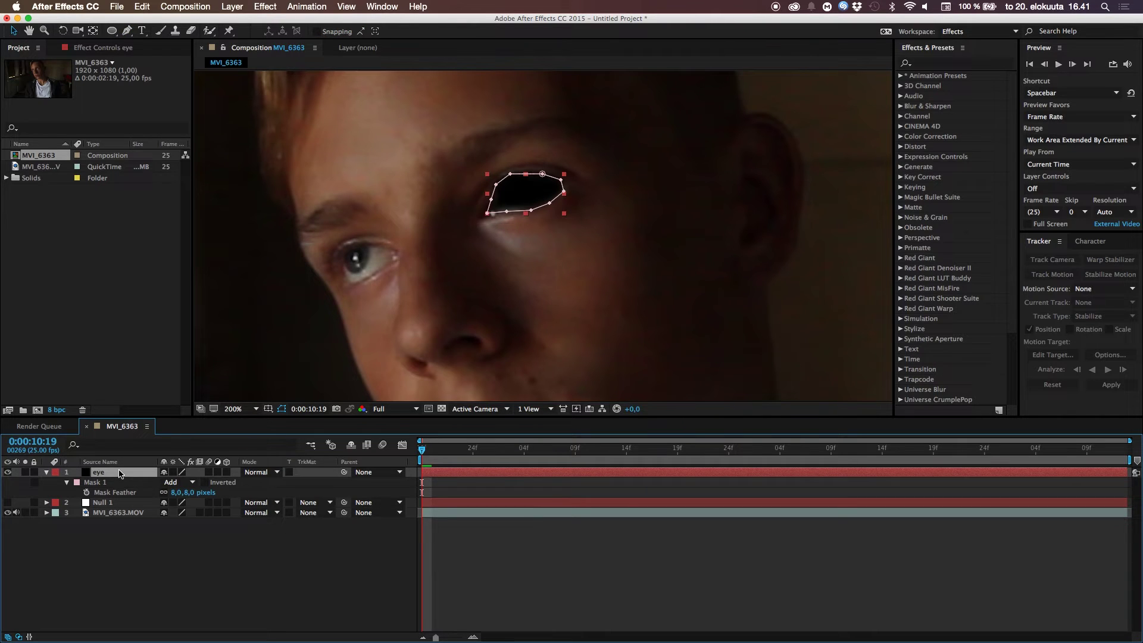
pyautogui.moveTo(508, 213); pyautogui.dragTo(505, 215)
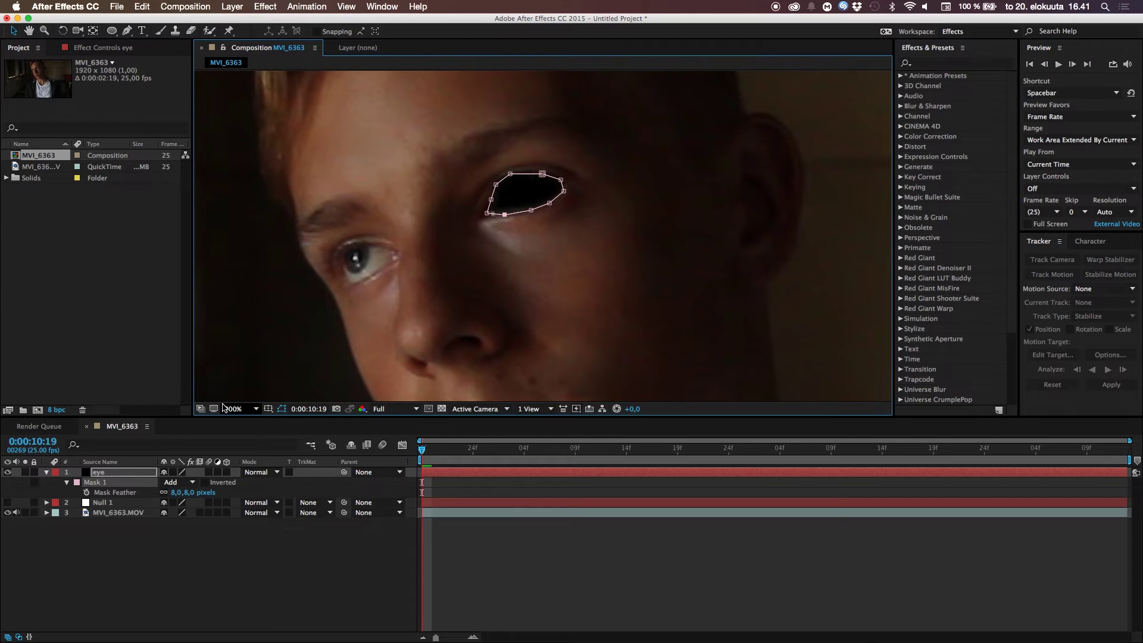
pyautogui.press('m')
pyautogui.press('m')
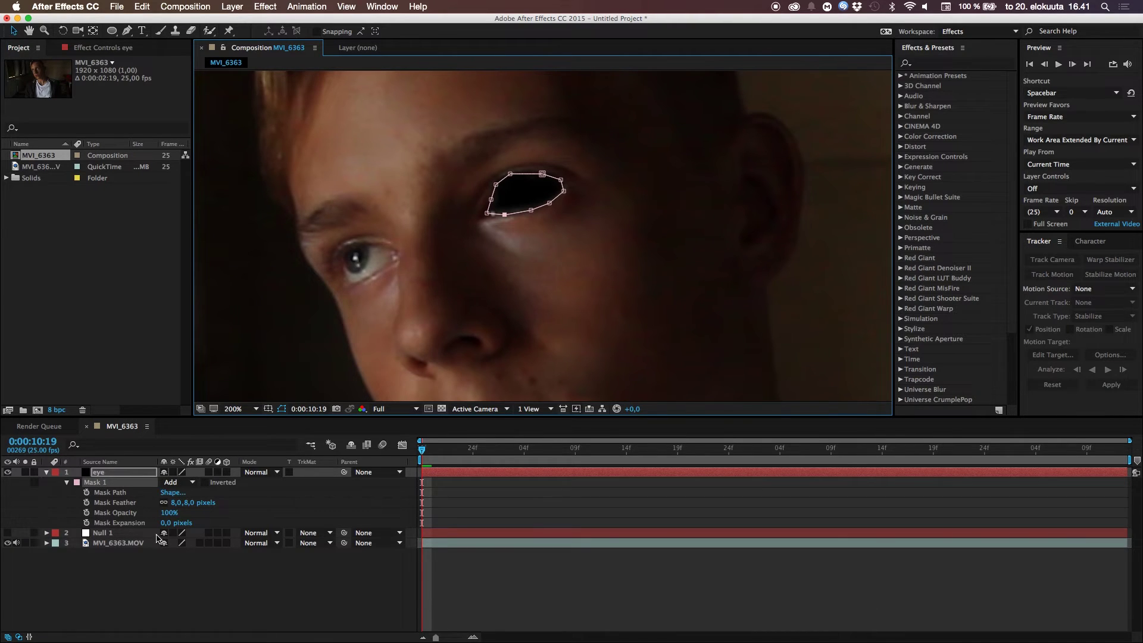
pyautogui.click(175, 522)
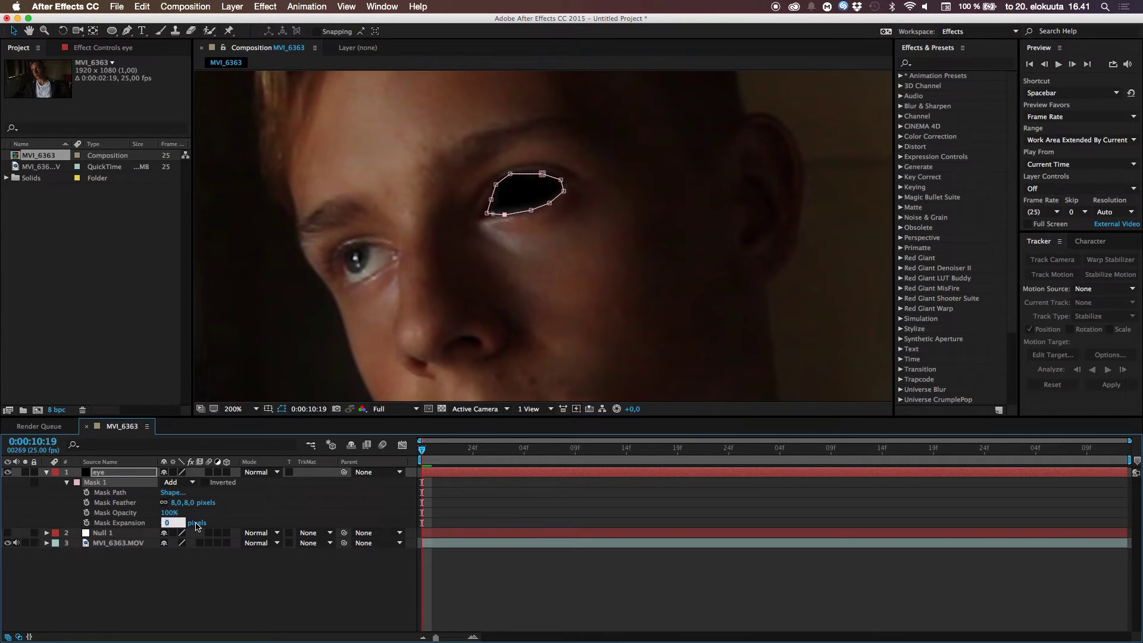
pyautogui.write('1,')
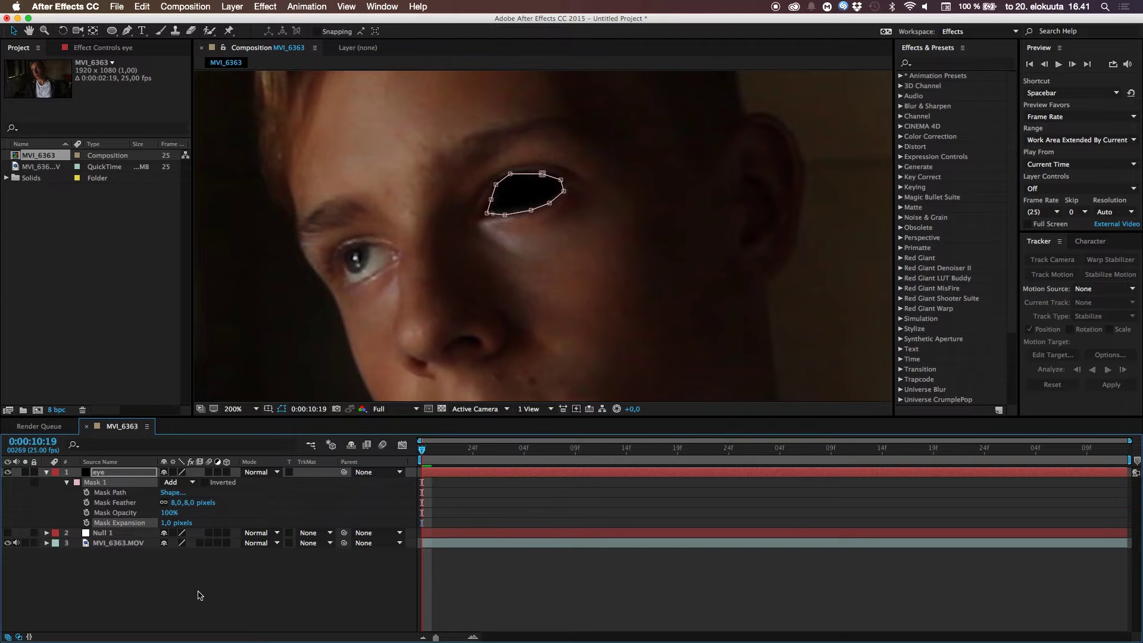
pyautogui.click(200, 596)
pyautogui.click(169, 523)
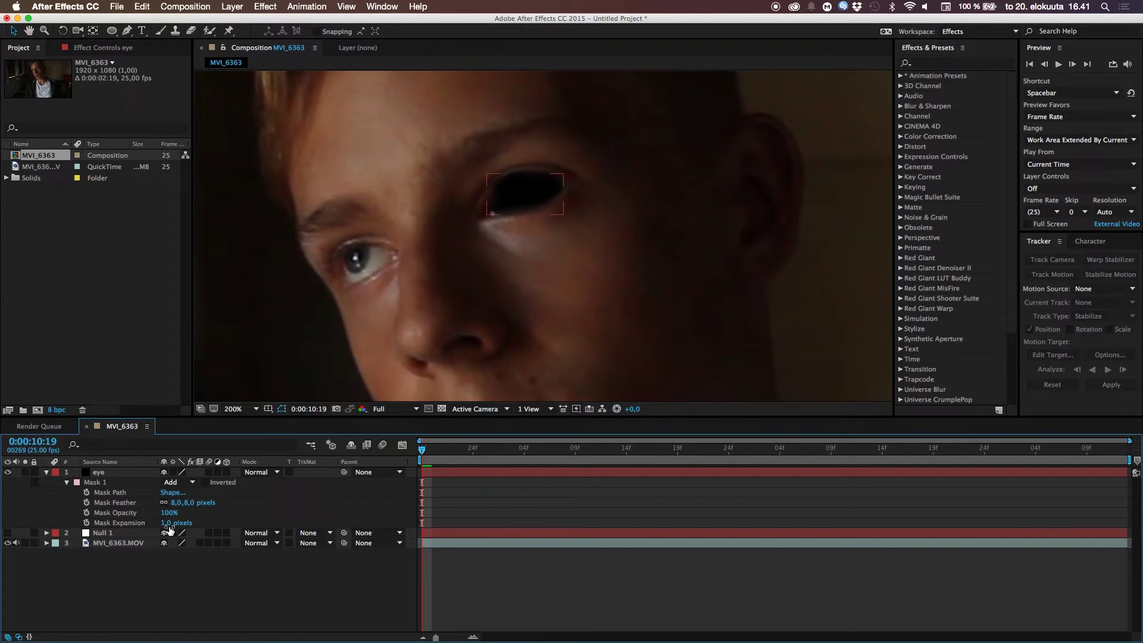
pyautogui.write('2')
pyautogui.press('Return')
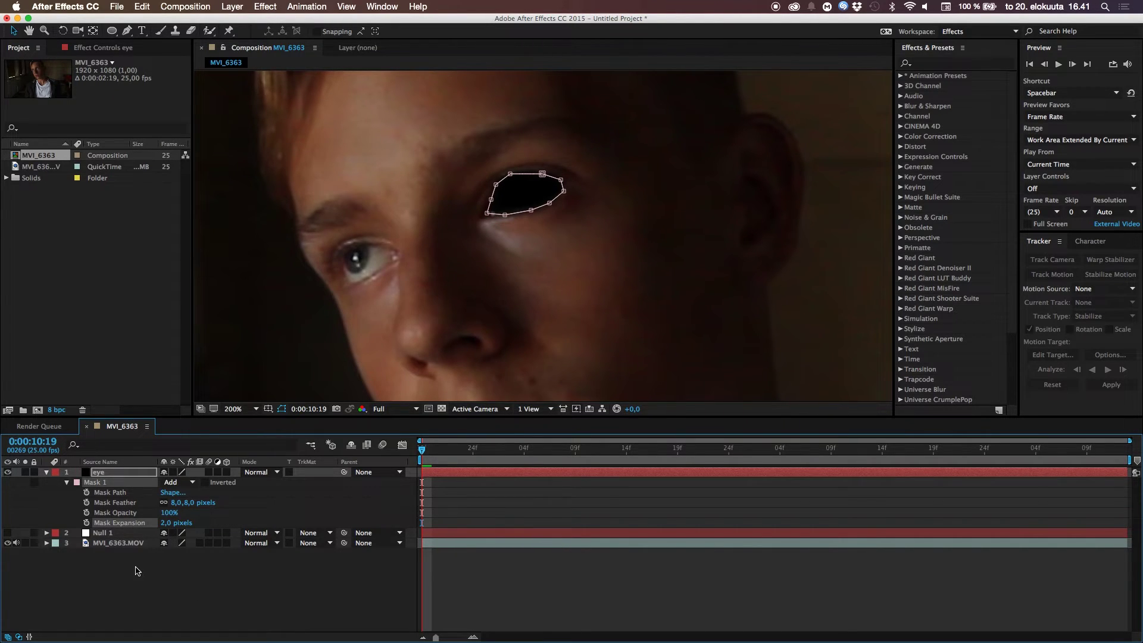
pyautogui.click(409, 460)
# Raise Mask Expansion to 3 pixels and collapse the eye layer's mask properties.
pyautogui.click(582, 281)
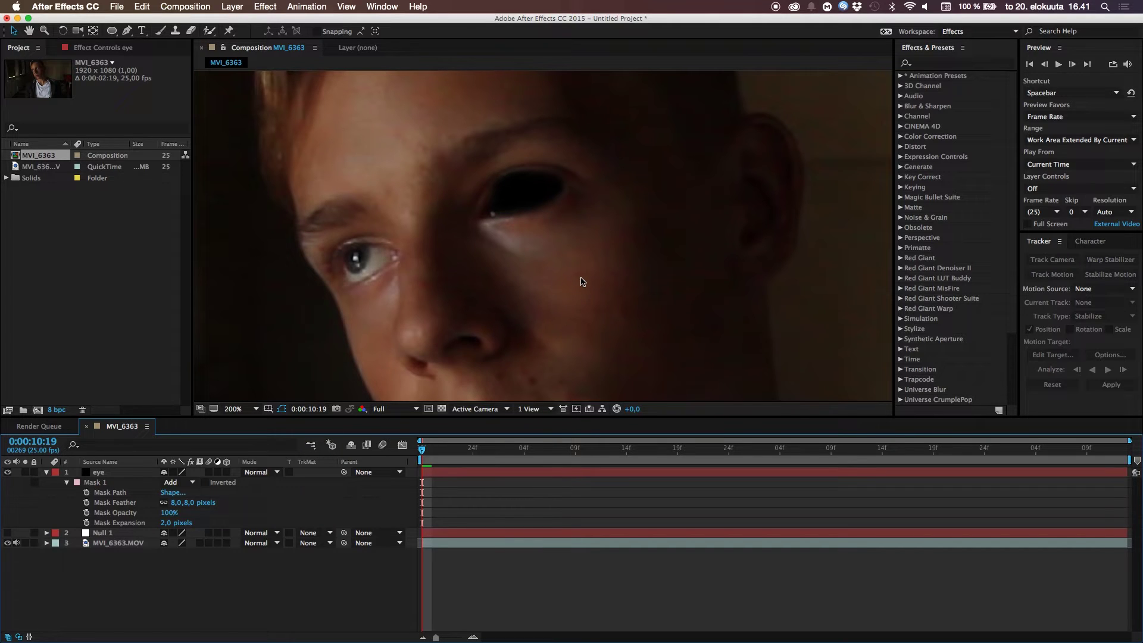
pyautogui.click(166, 523)
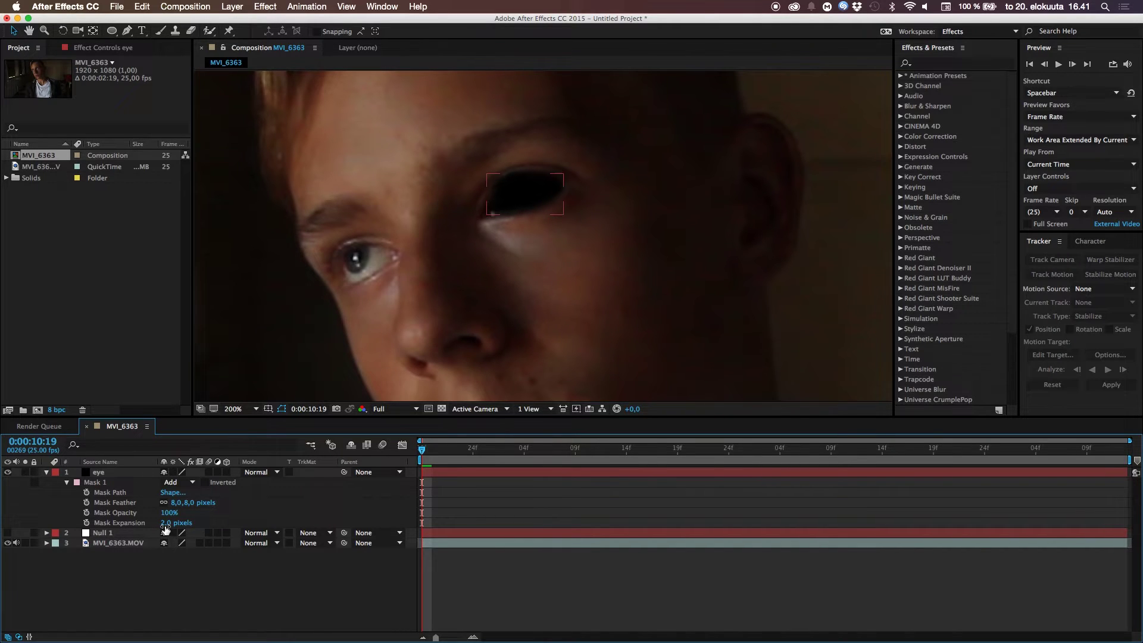
pyautogui.write('3')
pyautogui.press('Return')
pyautogui.click(409, 460)
pyautogui.scroll(-4, 569, 320)
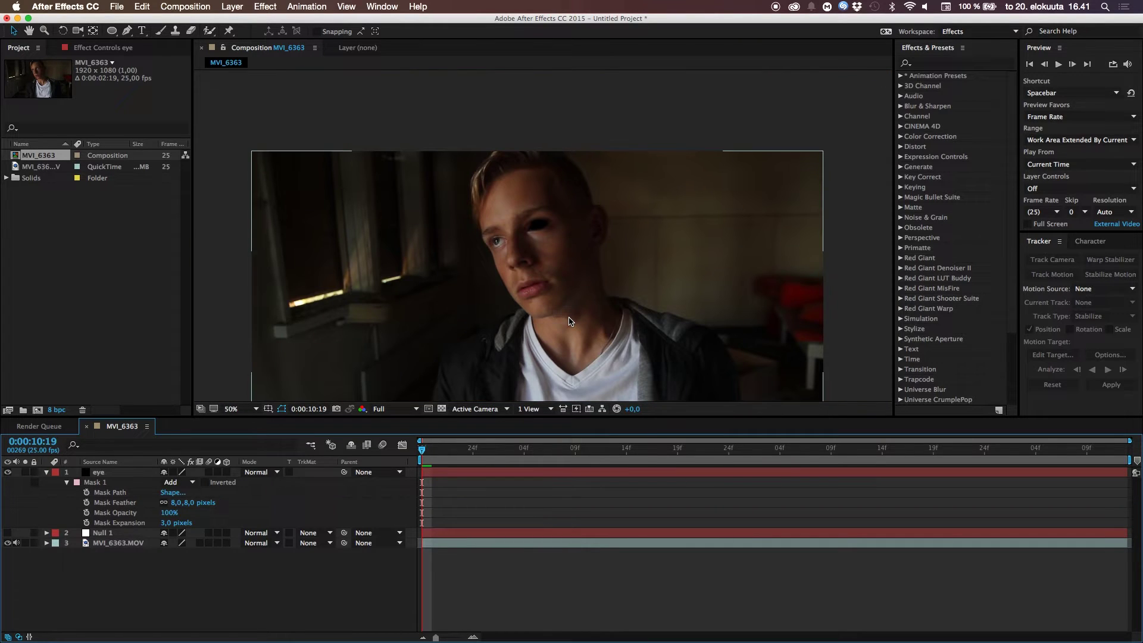
pyautogui.scroll(-1, 569, 321)
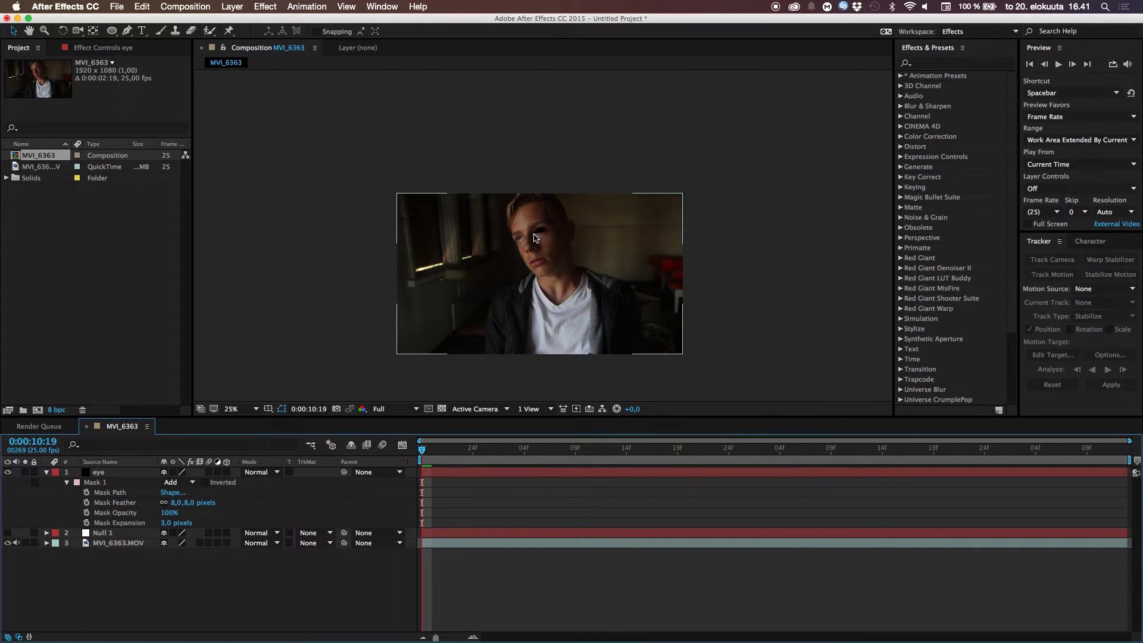
pyautogui.click(47, 473)
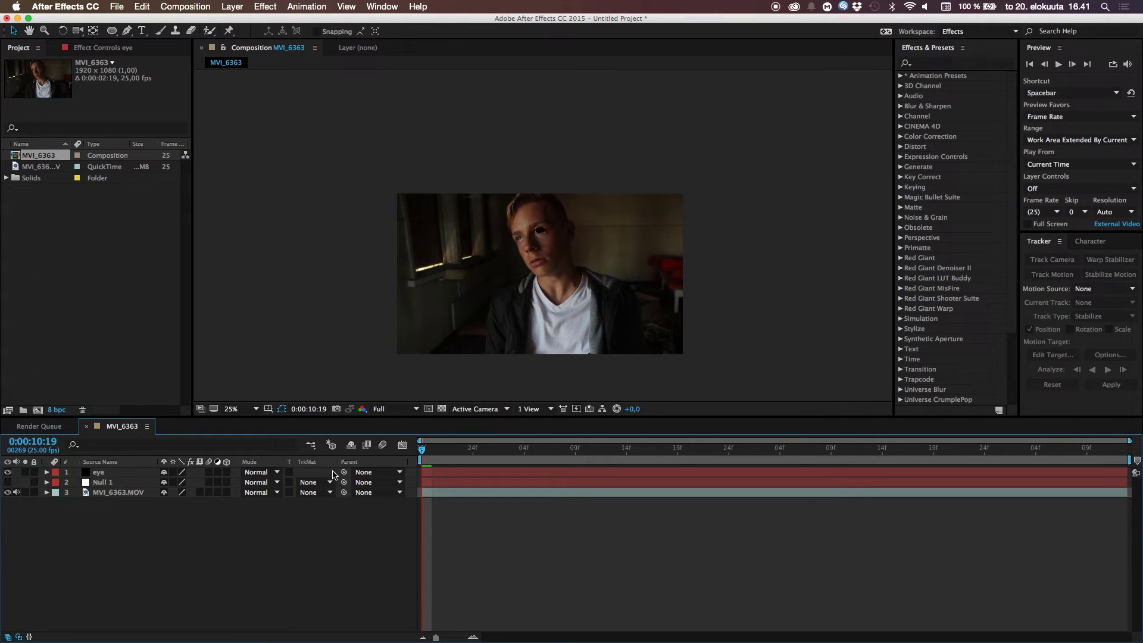
# Parent the eye layer to Null 1 and preview the tracking from the start.
pyautogui.moveTo(344, 472); pyautogui.dragTo(120, 485)
pyautogui.press('space')
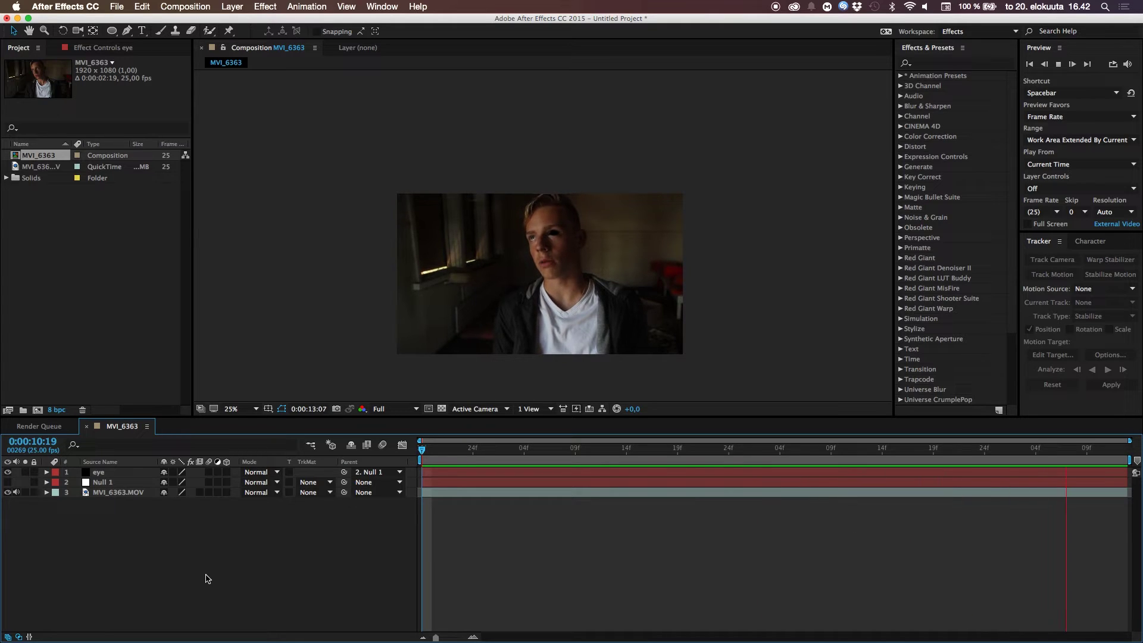
pyautogui.press('space')
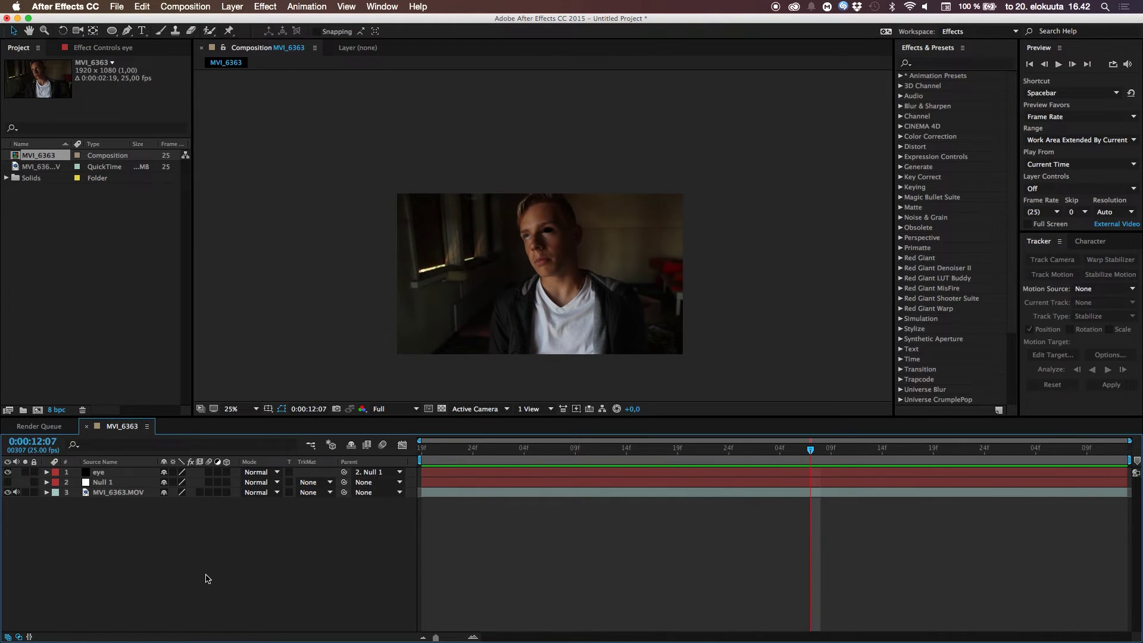
pyautogui.click(455, 495)
pyautogui.moveTo(441, 451); pyautogui.dragTo(421, 452)
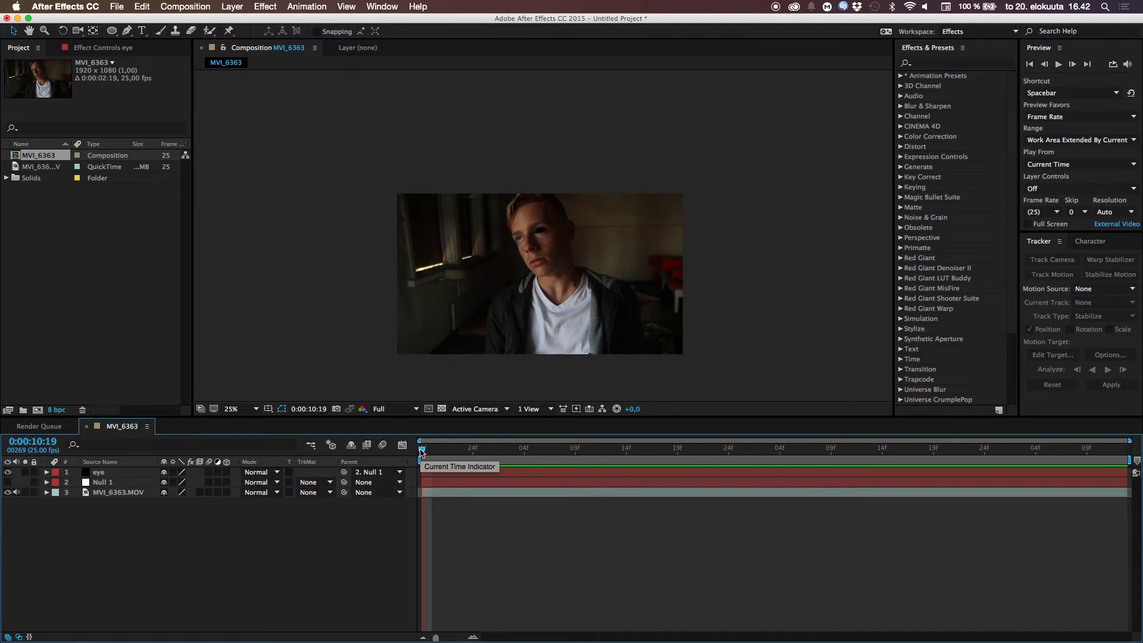
# Track the second eye in mocha AE and begin a pen mask around it.
pyautogui.click(247, 619)
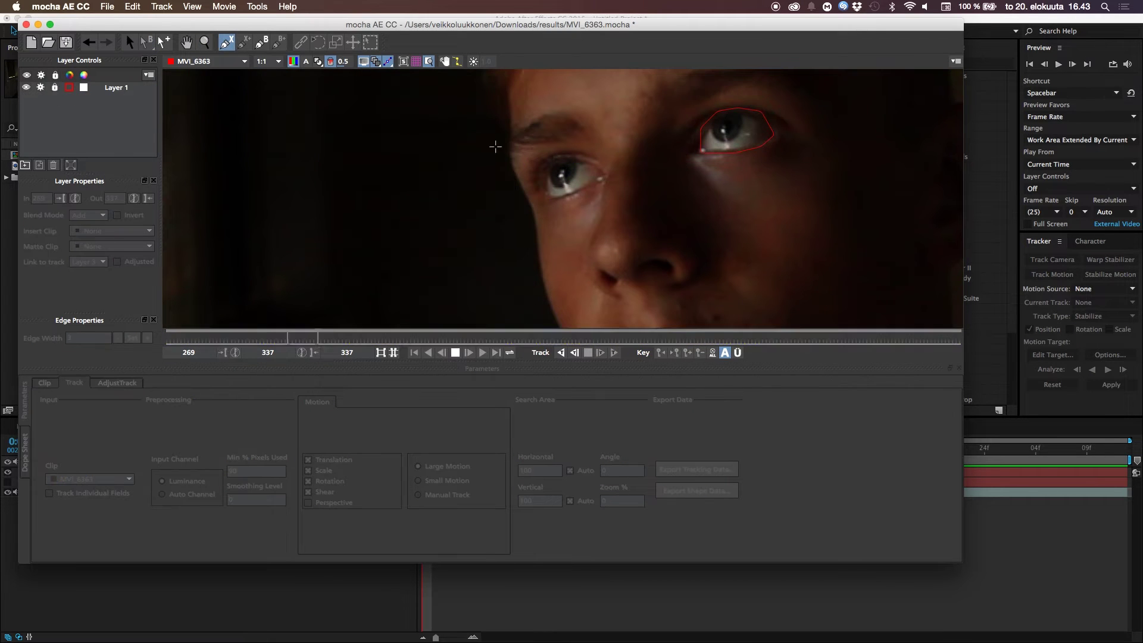
pyautogui.click(562, 353)
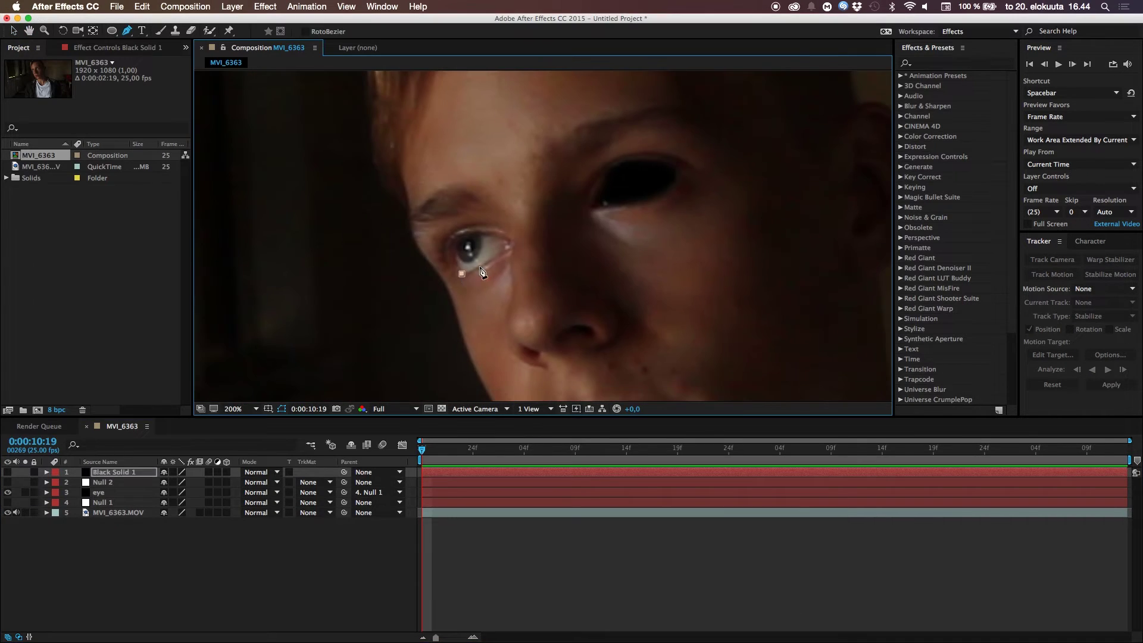
pyautogui.click(482, 271)
pyautogui.click(509, 253)
pyautogui.click(503, 235)
# Close the pen mask around the other eye on Black Solid 1 and collapse its properties.
pyautogui.click(470, 232)
pyautogui.click(452, 250)
pyautogui.click(461, 273)
pyautogui.press('v')
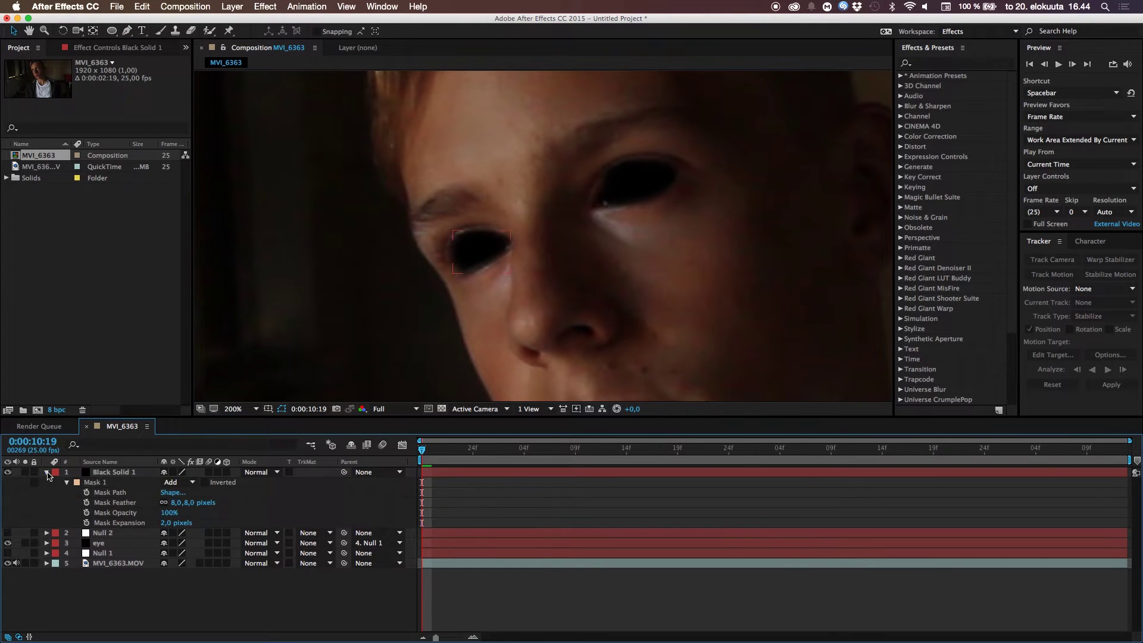
pyautogui.click(46, 472)
# Parent Black Solid 1 to Null 2, fit the viewer, and play to check both eyes.
pyautogui.click(238, 409)
pyautogui.press('space')
pyautogui.click(238, 409)
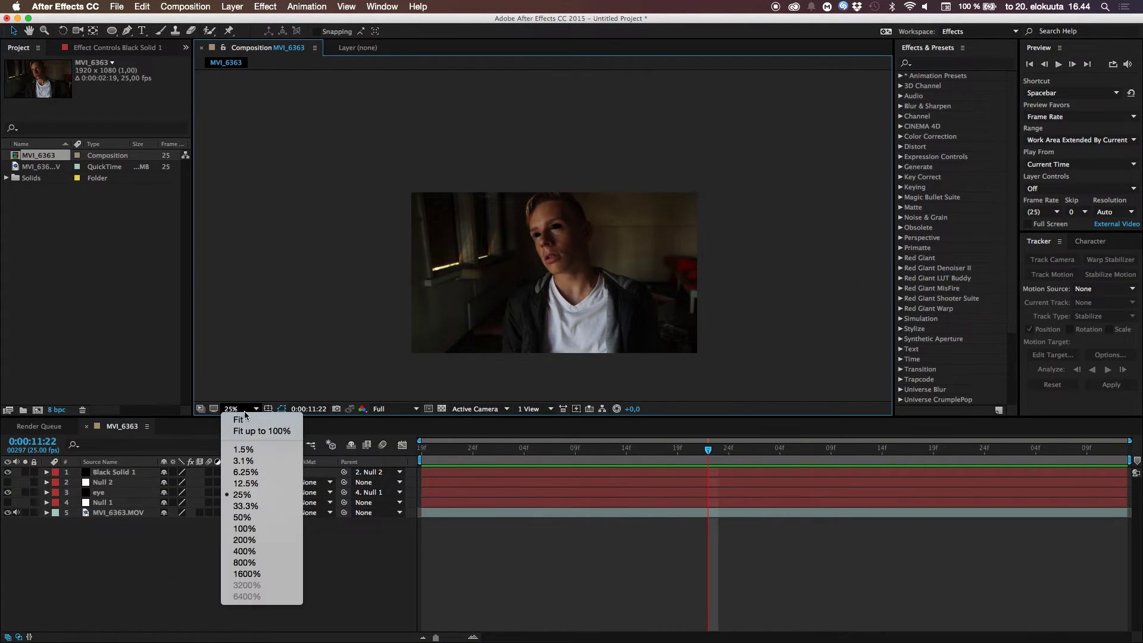
pyautogui.click(247, 430)
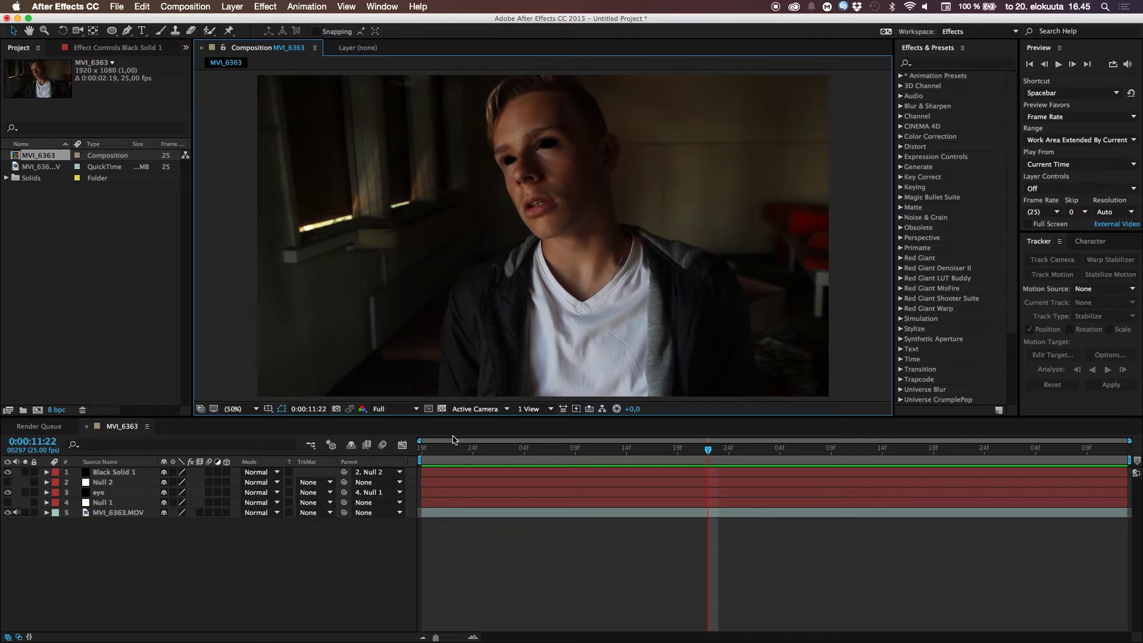
pyautogui.press('space')
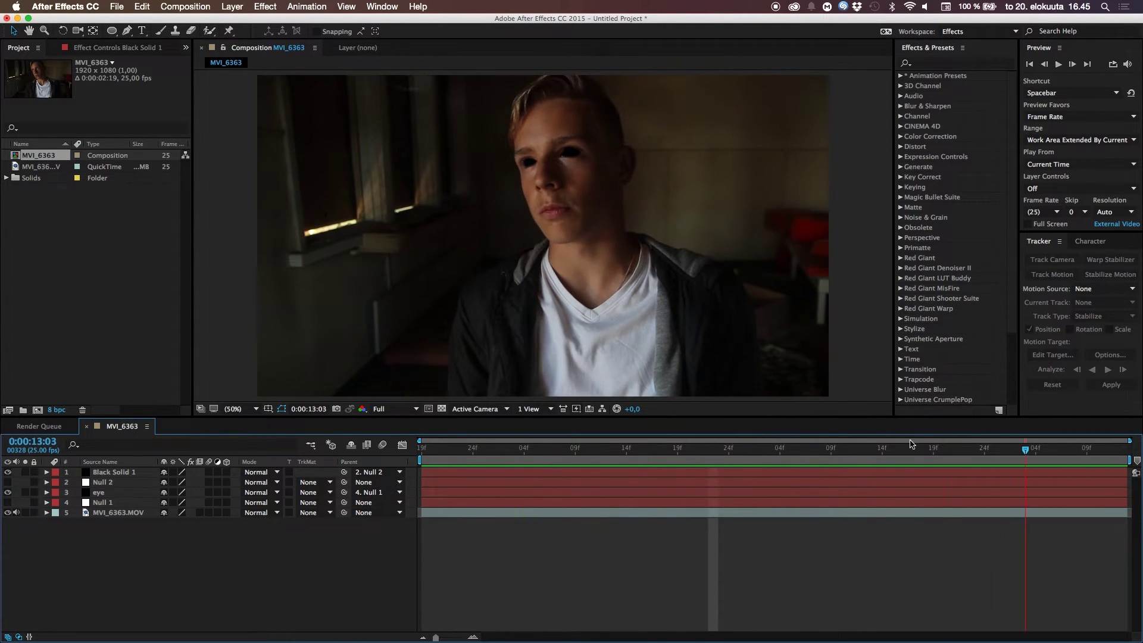
pyautogui.moveTo(910, 443); pyautogui.dragTo(860, 461)
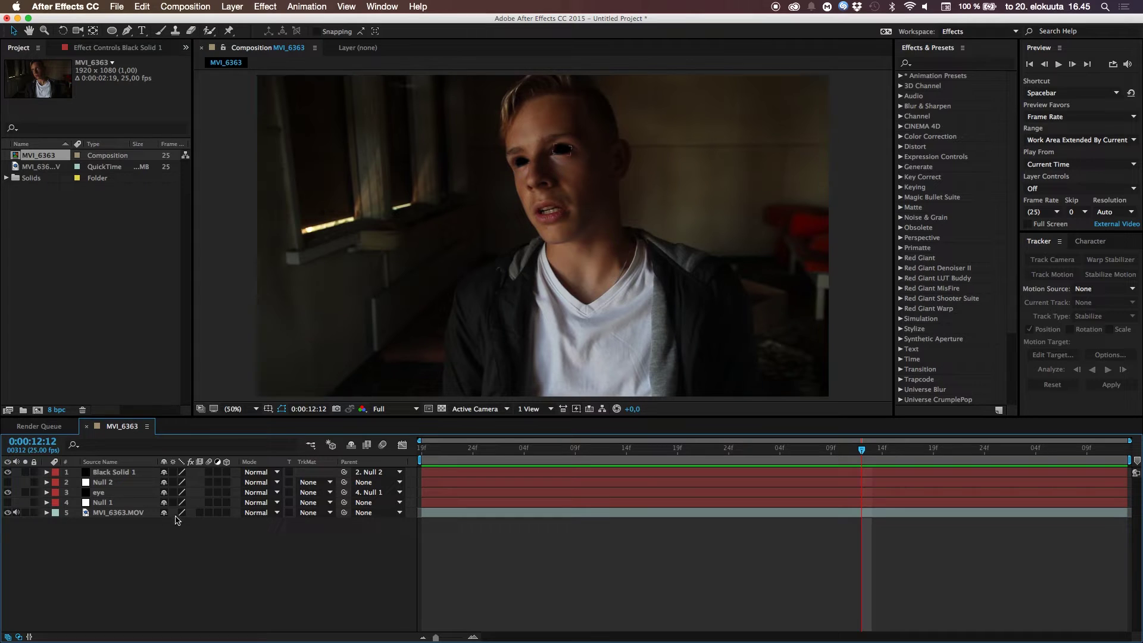
# Create Black Solid 2 and draw an elliptical mask over the eye on the right.
pyautogui.press('super+y')
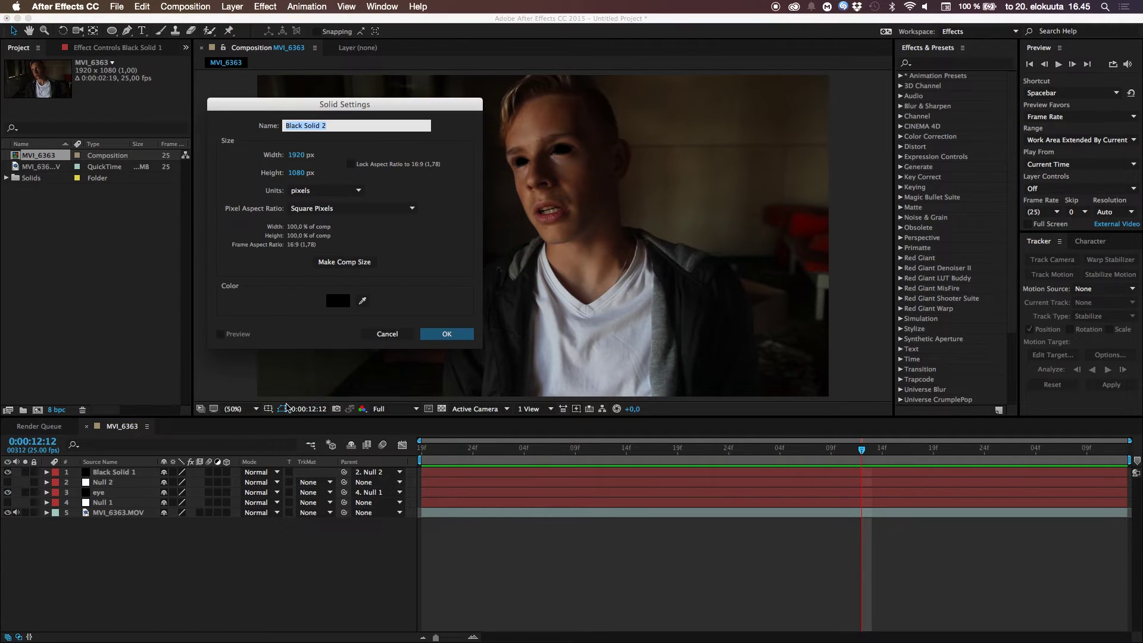
pyautogui.press('Return')
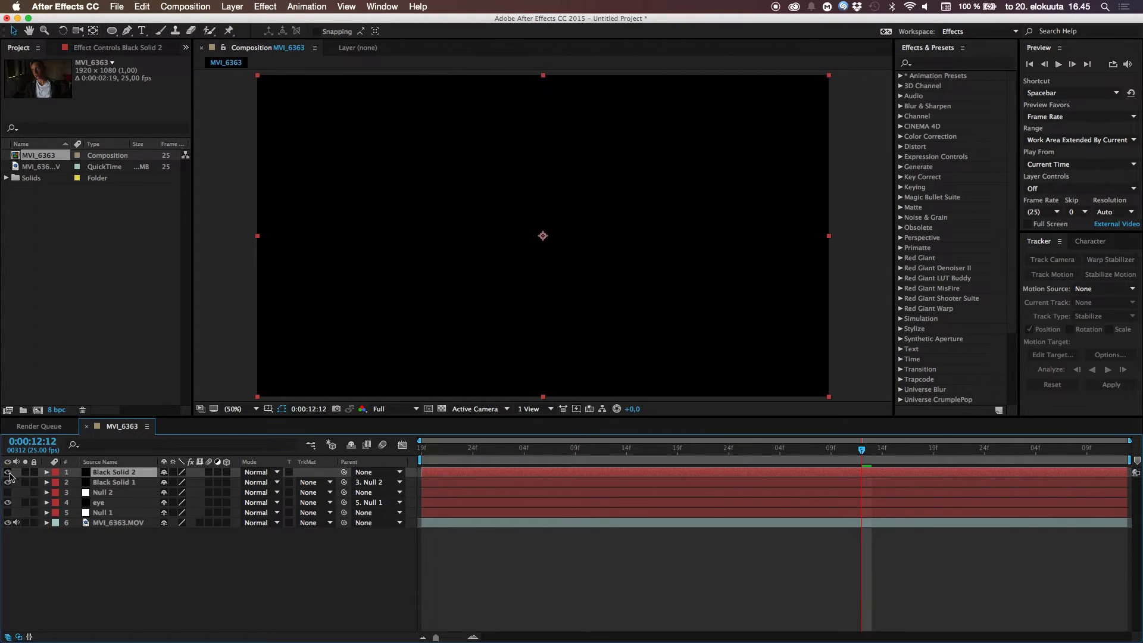
pyautogui.click(8, 471)
pyautogui.click(112, 30)
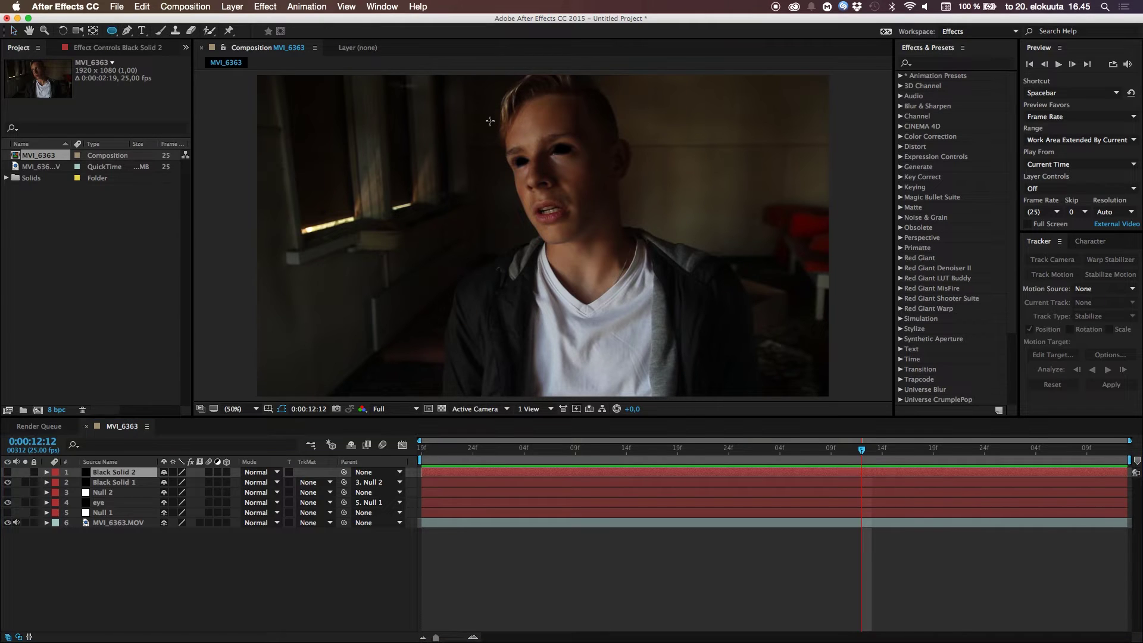
pyautogui.moveTo(535, 124); pyautogui.dragTo(590, 175)
pyautogui.click(7, 471)
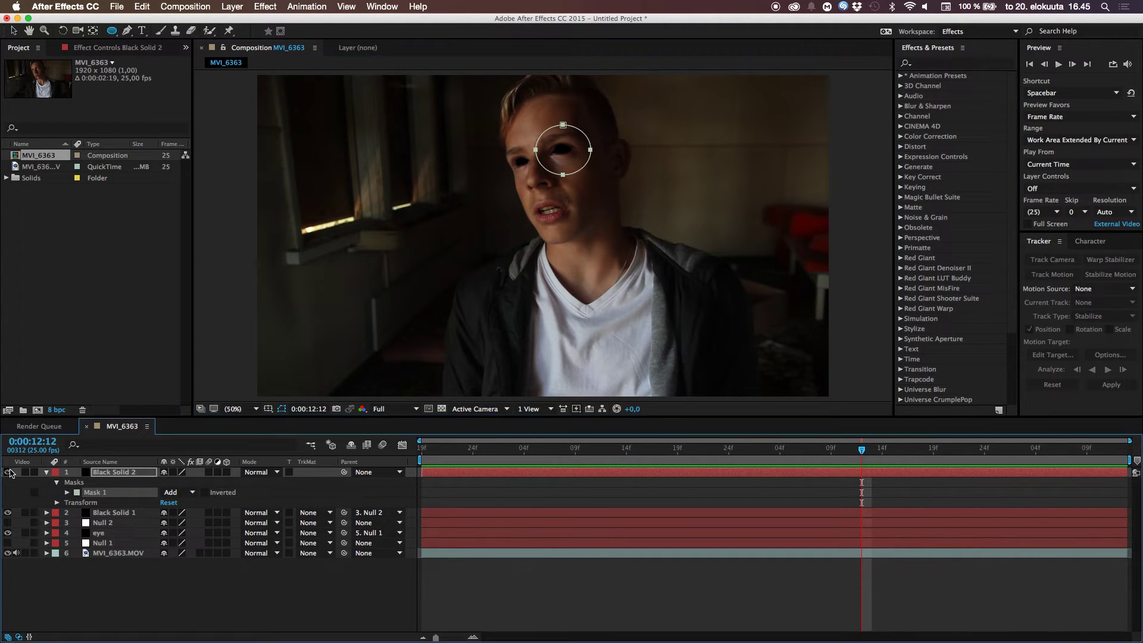
# Feather the circle mask and lower Black Solid 2's opacity to 39%, toggling it to compare.
pyautogui.press('f')
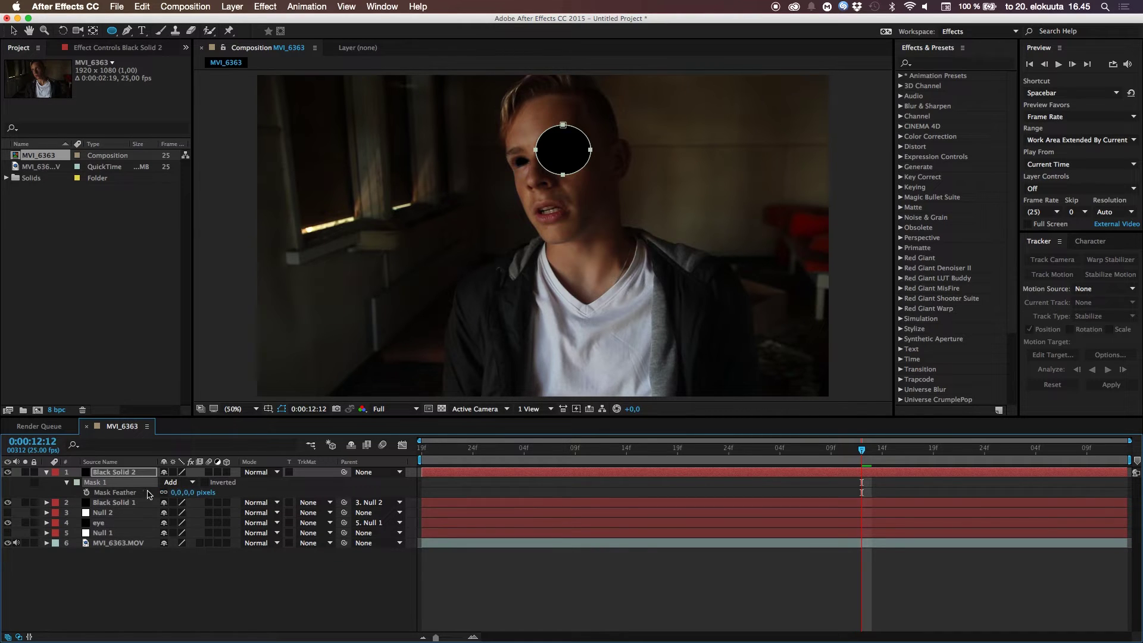
pyautogui.moveTo(177, 492); pyautogui.dragTo(230, 487)
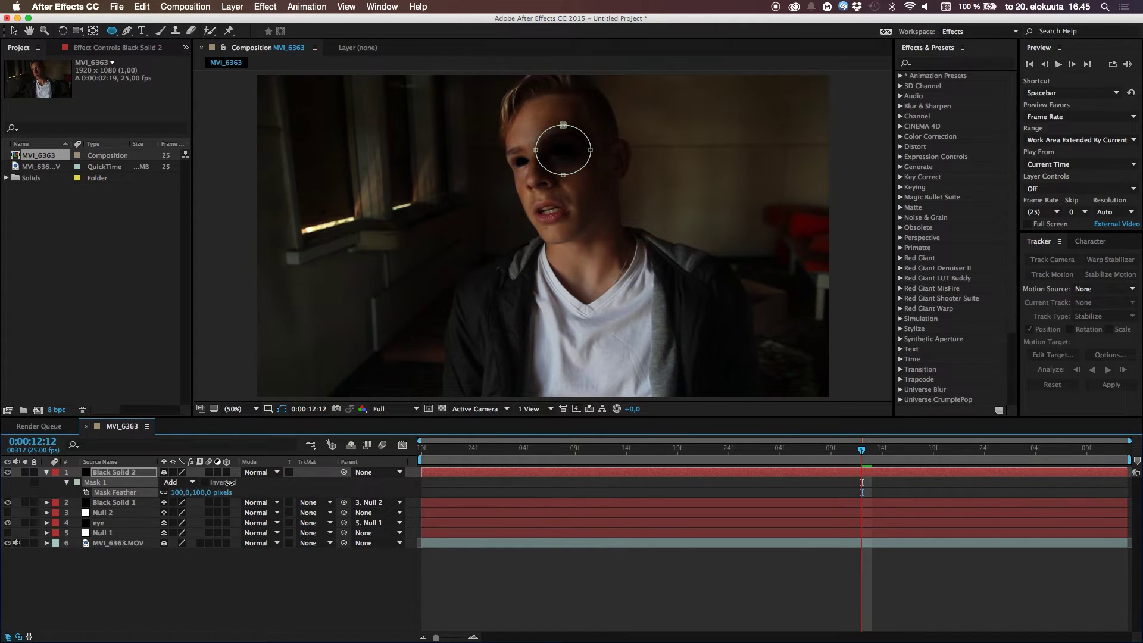
pyautogui.press('t')
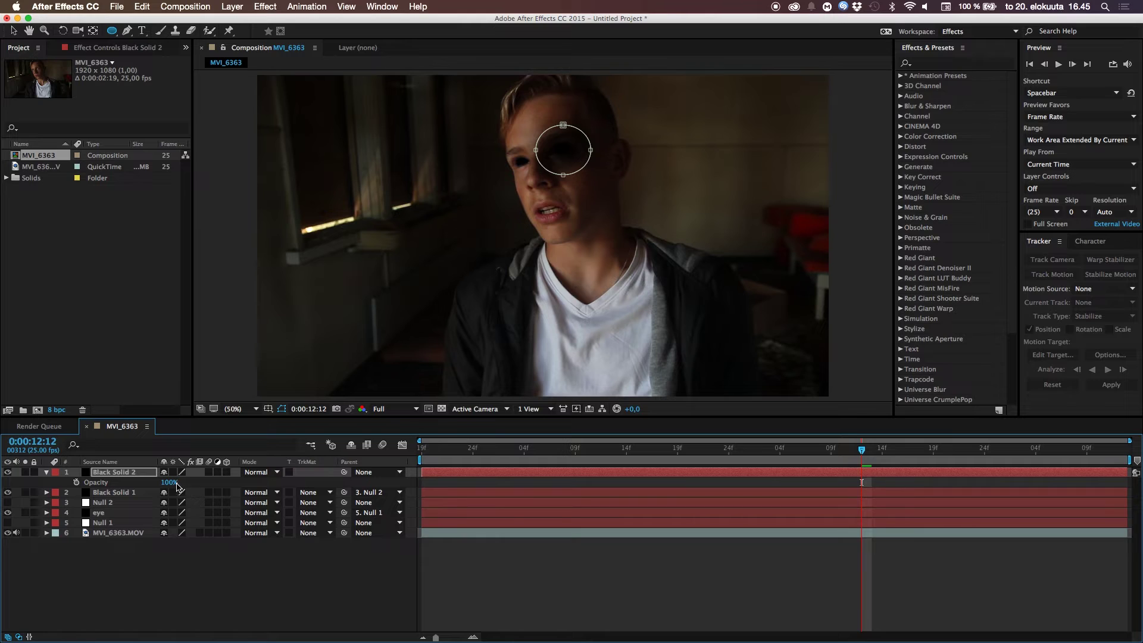
pyautogui.moveTo(168, 482); pyautogui.dragTo(125, 477)
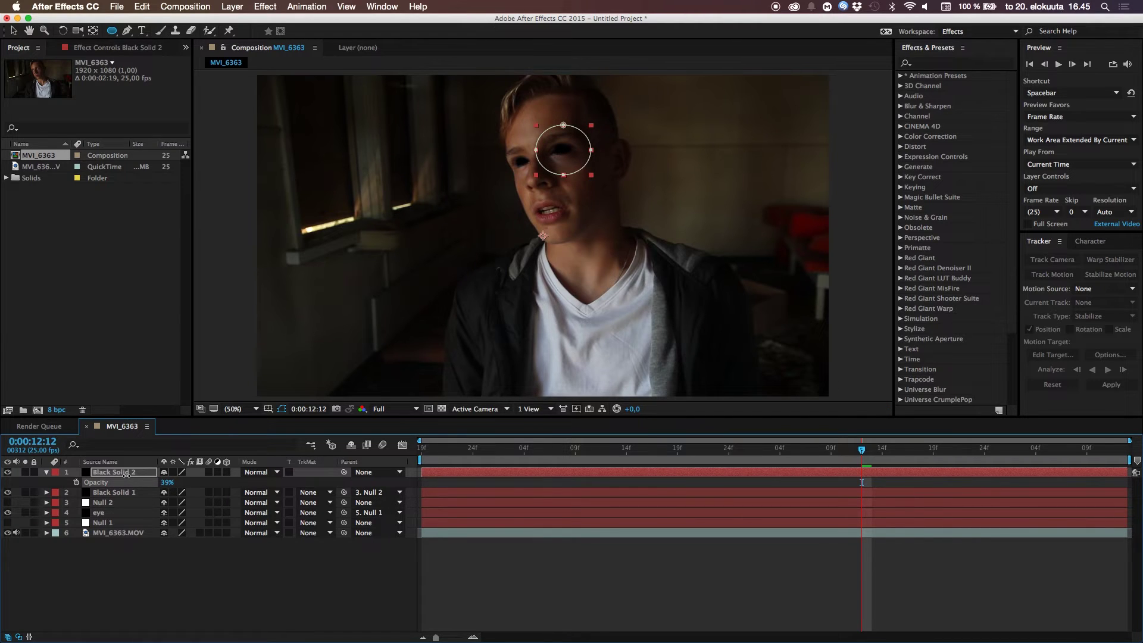
pyautogui.click(134, 579)
pyautogui.click(180, 533)
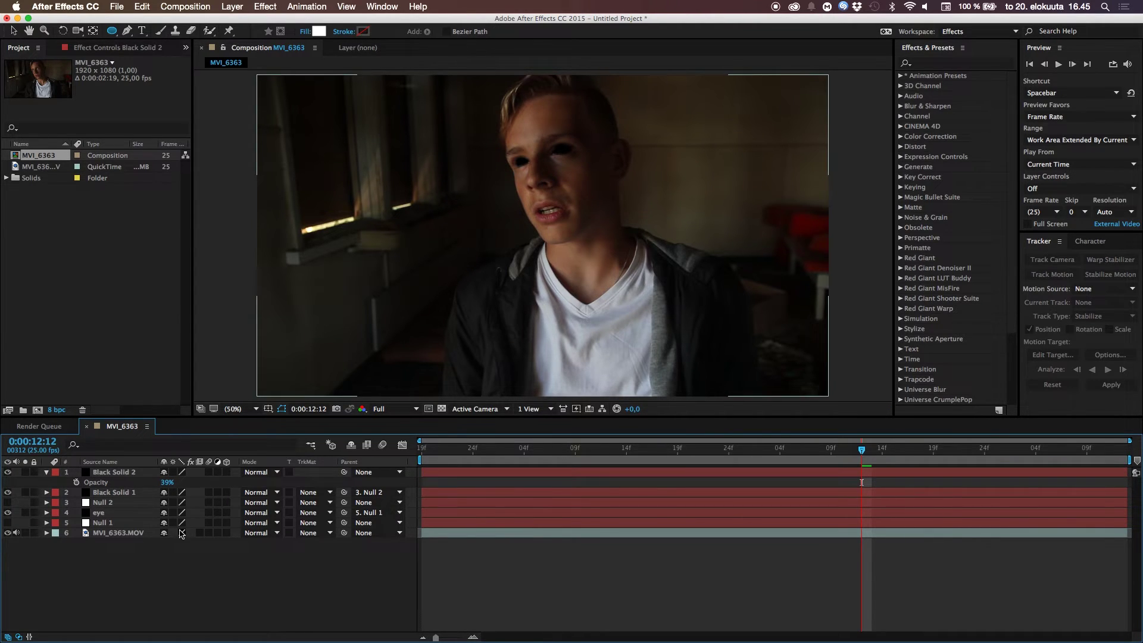
pyautogui.click(8, 472)
pyautogui.click(7, 472)
pyautogui.click(8, 472)
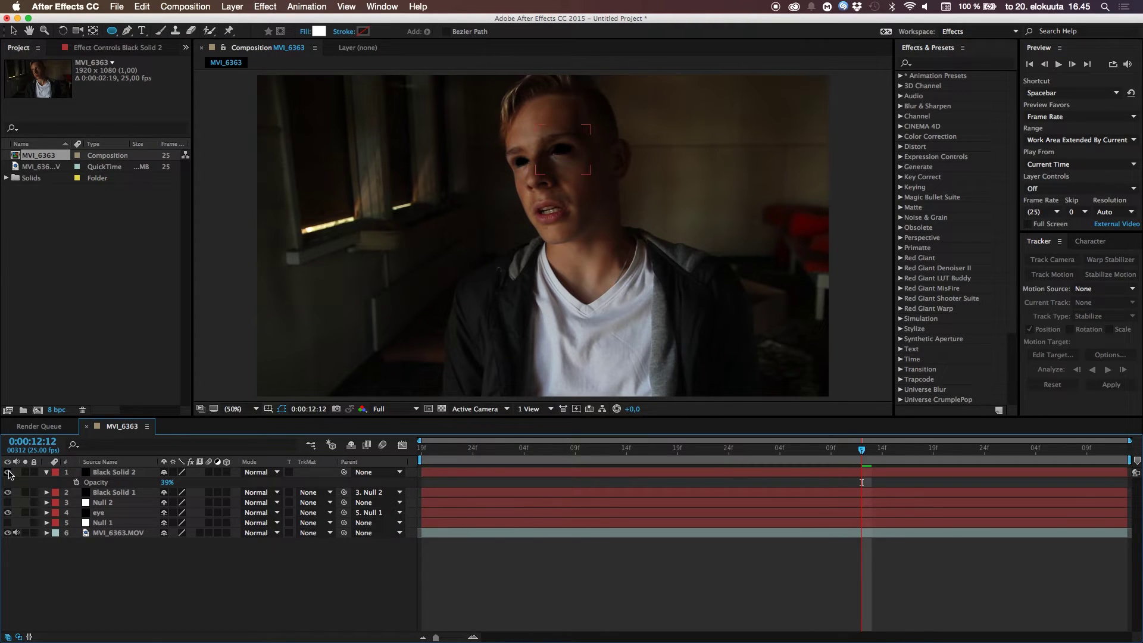
pyautogui.click(7, 472)
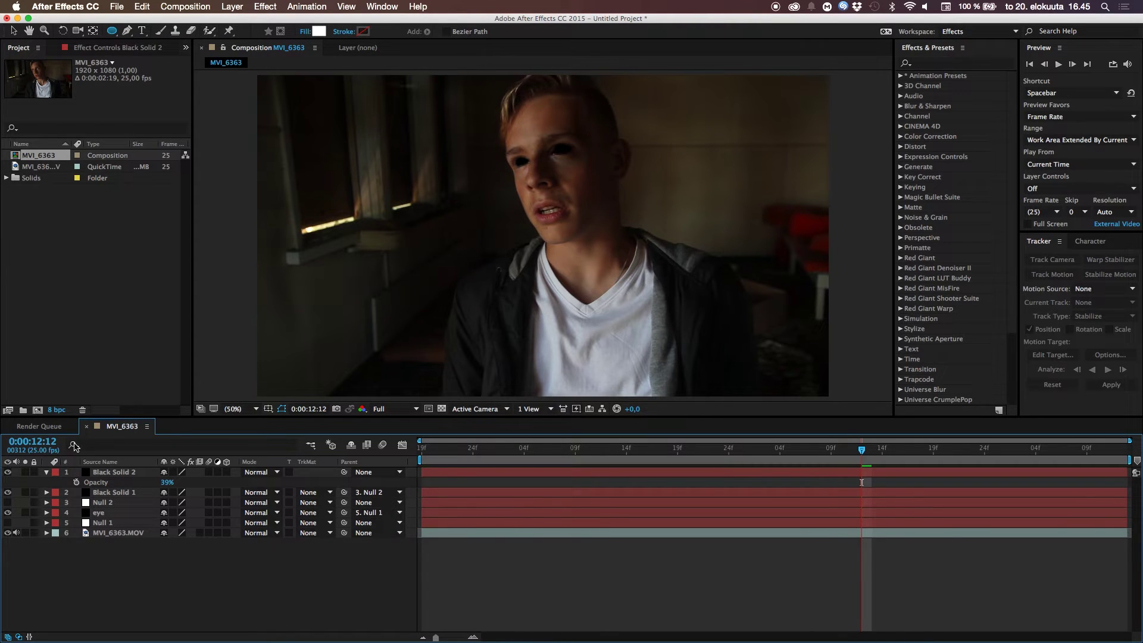
pyautogui.click(115, 473)
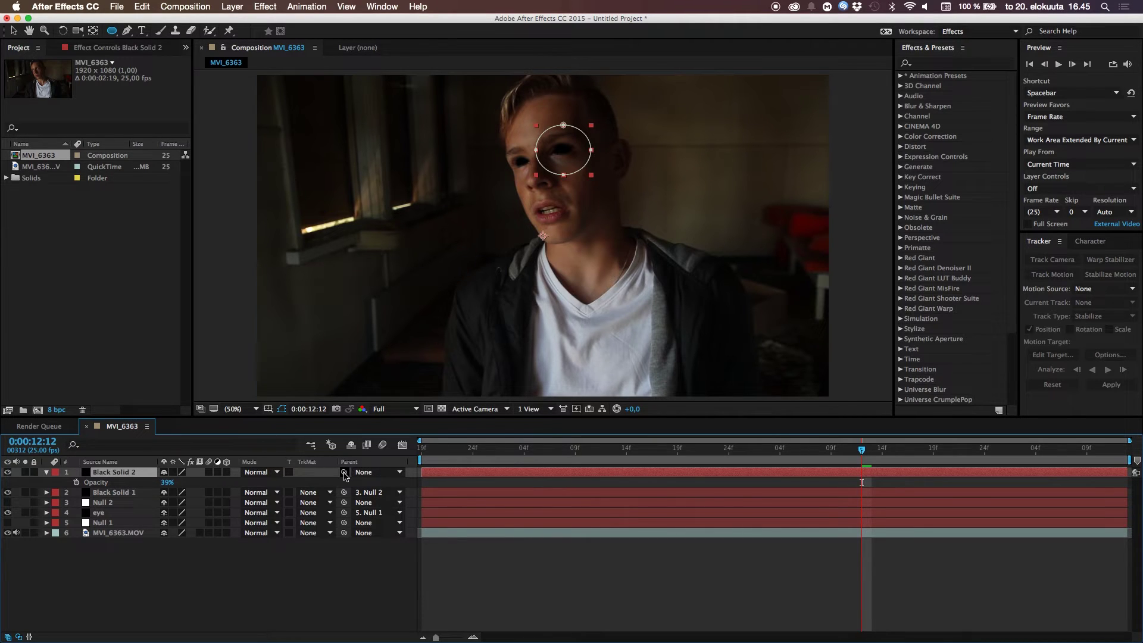
# Re-centre Black Solid 2's ellipse mask over the eye at the clip's start.
pyautogui.moveTo(343, 472); pyautogui.dragTo(98, 525)
pyautogui.click(205, 593)
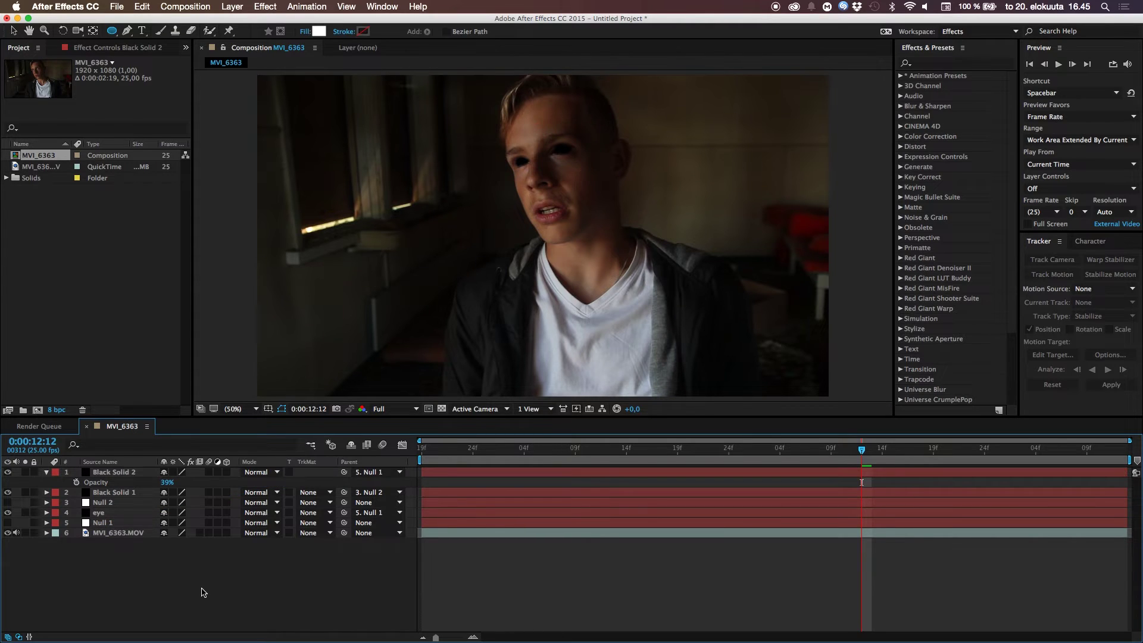
pyautogui.click(443, 475)
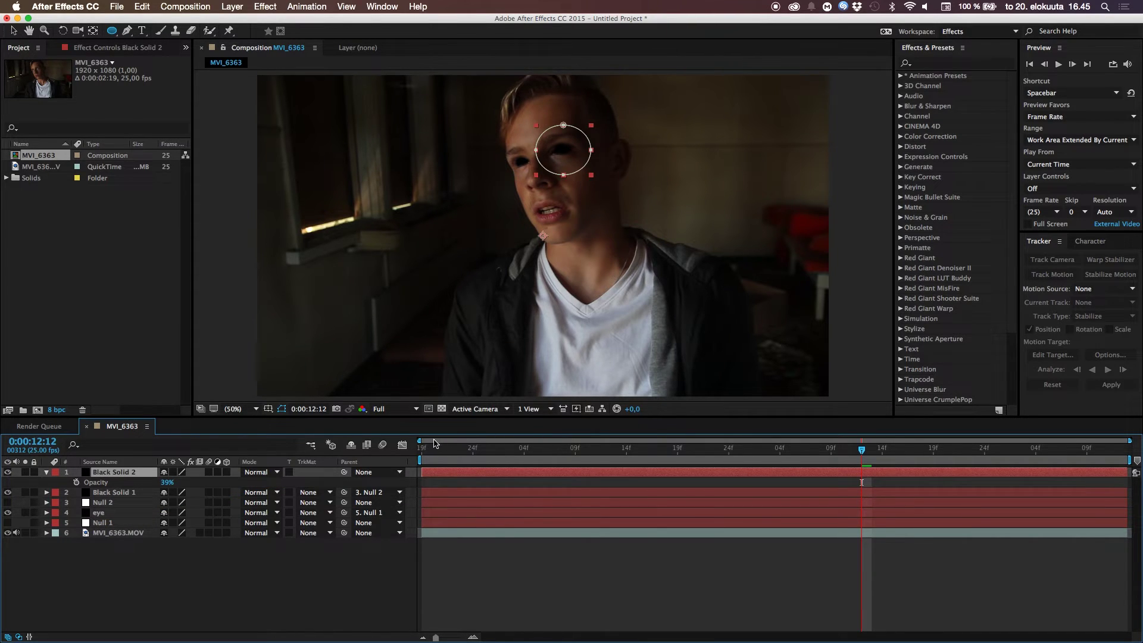
pyautogui.click(424, 448)
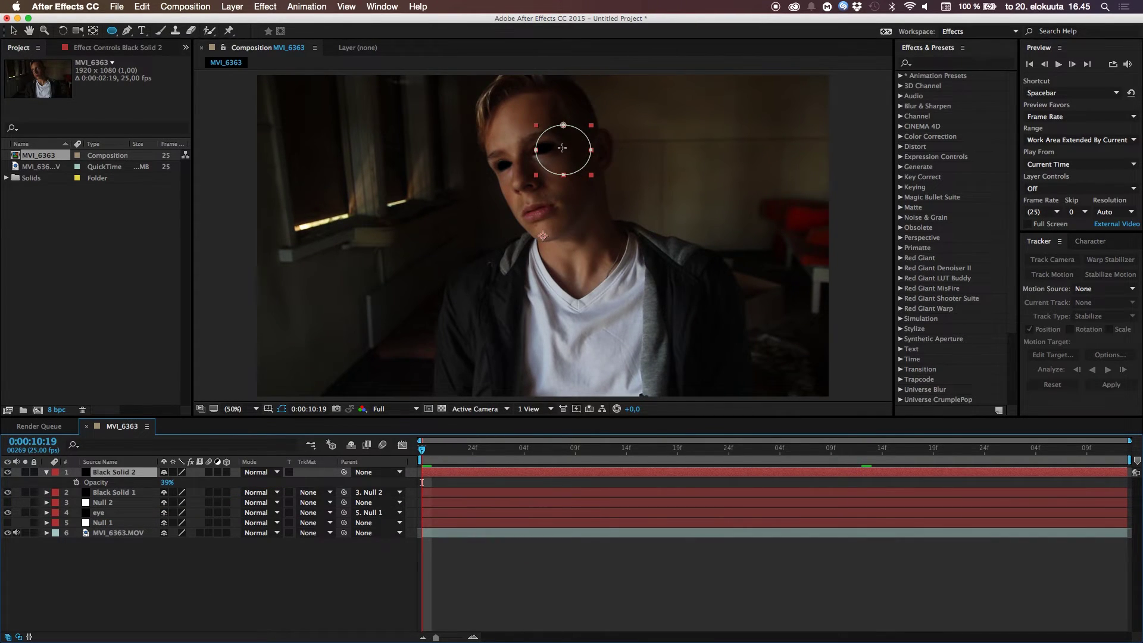
pyautogui.press('v')
pyautogui.moveTo(566, 151); pyautogui.dragTo(548, 150)
pyautogui.click(224, 582)
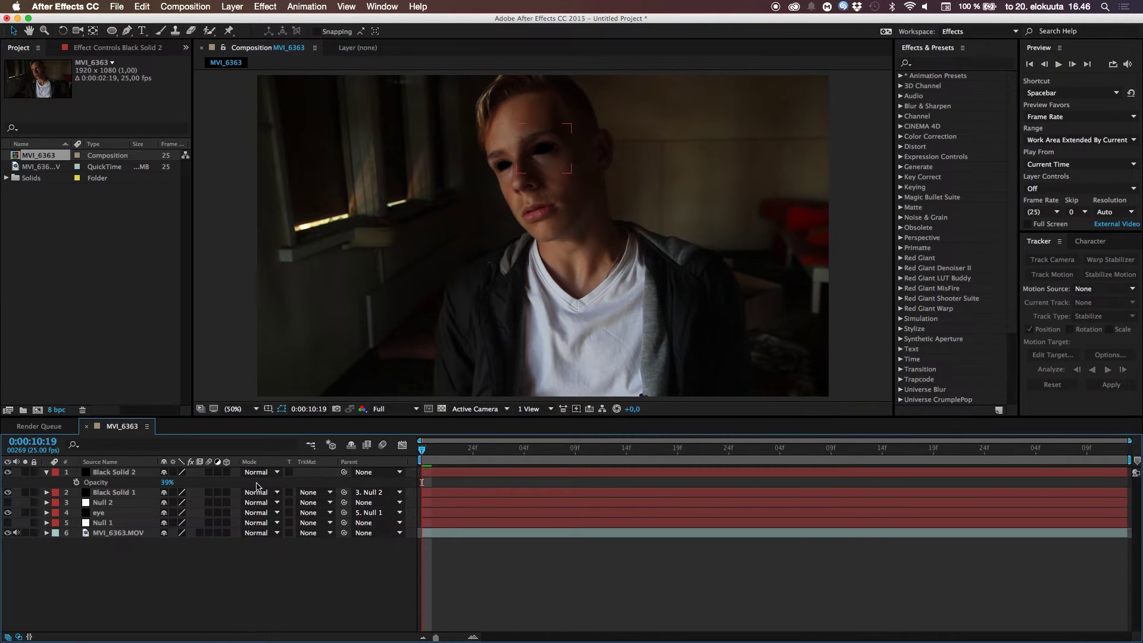
# Parent Black Solid 2 to Null 1 and preview the tracked circle.
pyautogui.moveTo(344, 471); pyautogui.dragTo(103, 522)
pyautogui.press('space')
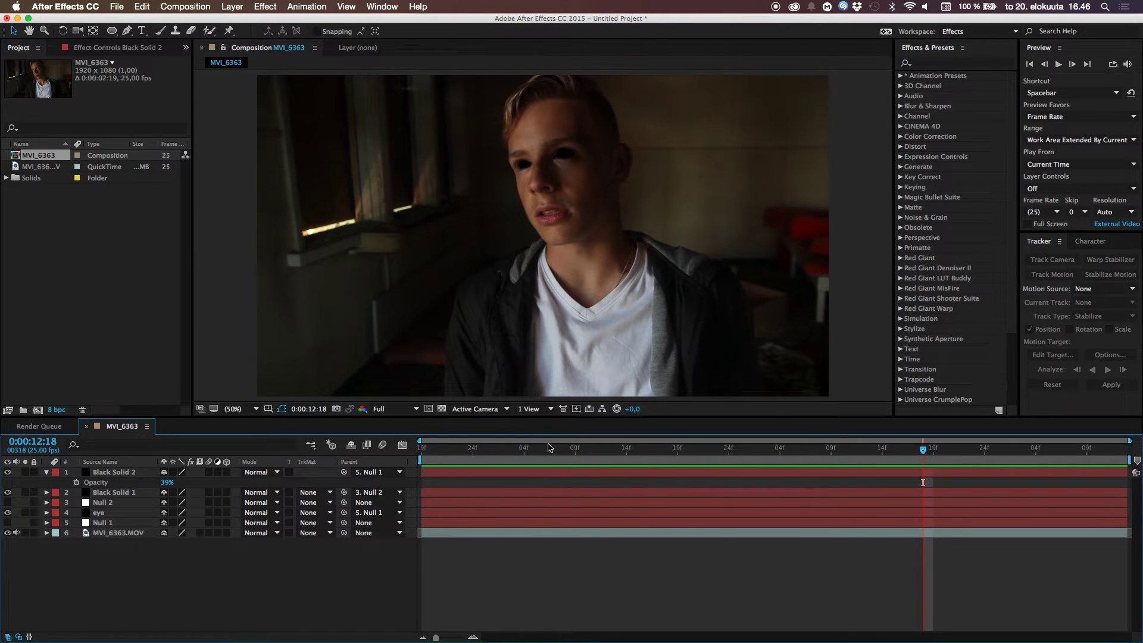
pyautogui.moveTo(505, 448); pyautogui.dragTo(646, 448)
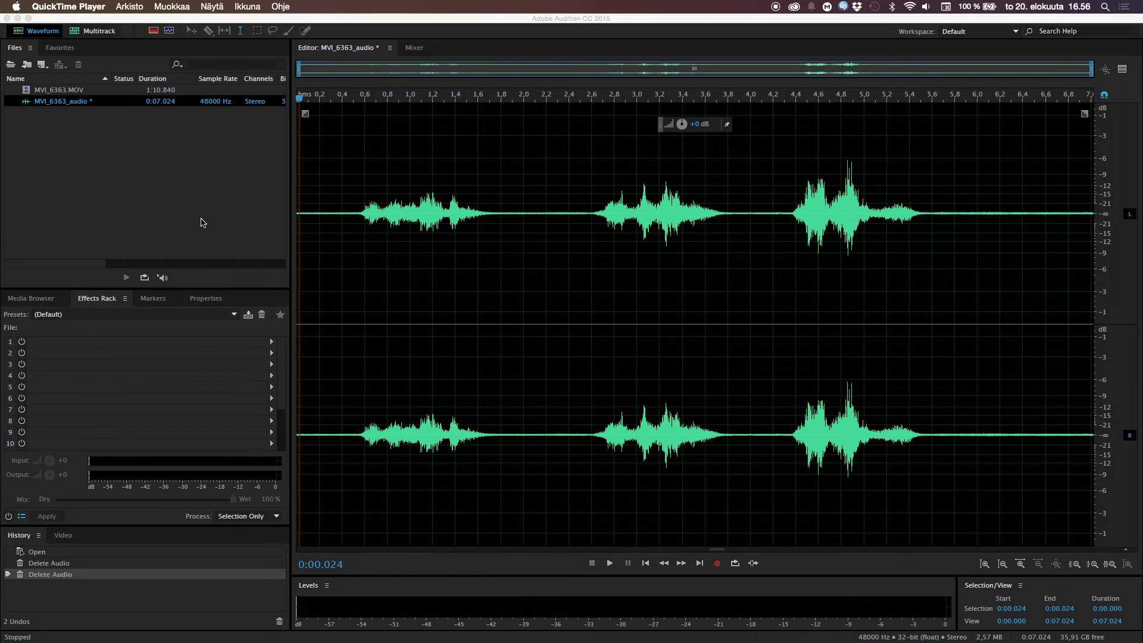
pyautogui.click(200, 170)
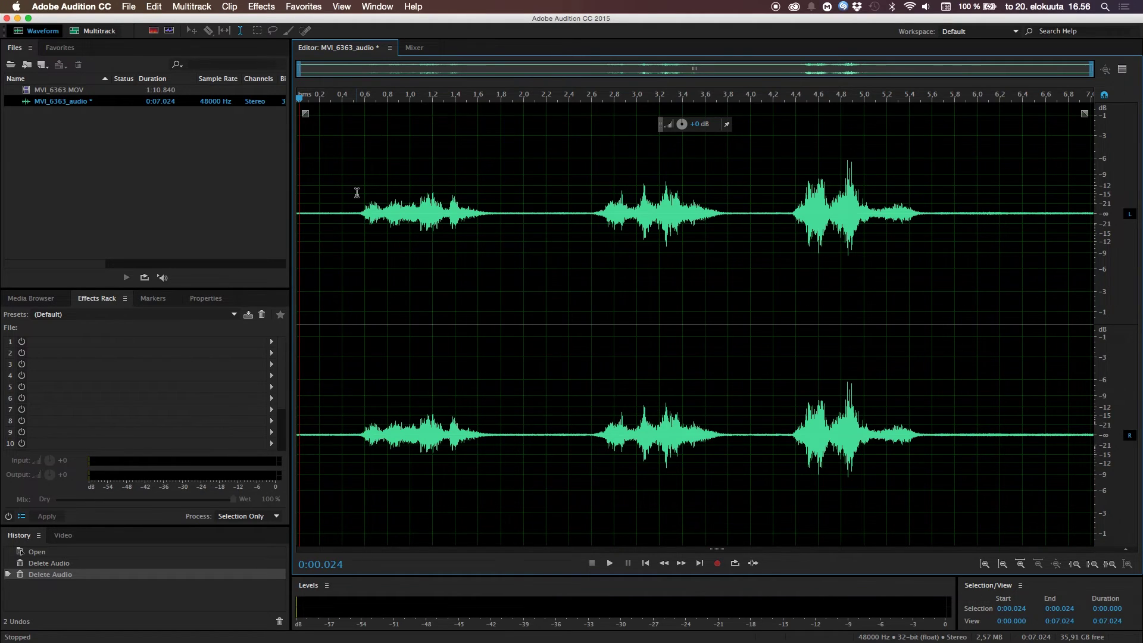
pyautogui.press('XF86AudioRaiseVolume')
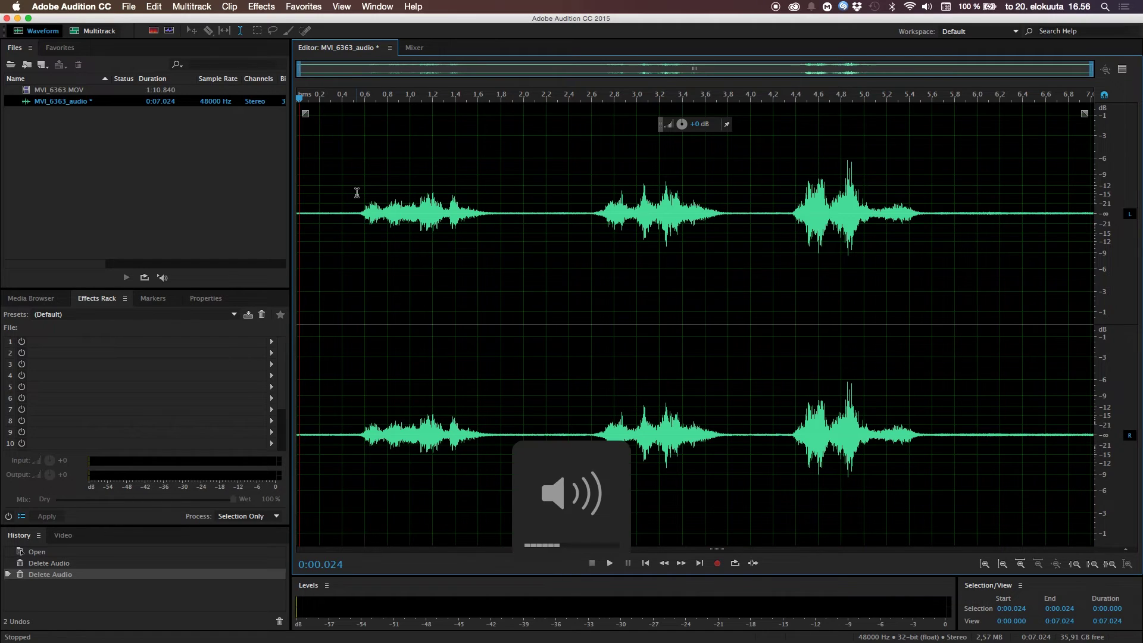
pyautogui.press('XF86AudioRaiseVolume')
pyautogui.press('XF86AudioRaiseVolume')
pyautogui.press('XF86AudioRaiseVolume')
pyautogui.press('XF86AudioRaiseVolume')
pyautogui.press('XF86AudioRaiseVolume')
pyautogui.press('XF86AudioRaiseVolume')
pyautogui.press('space')
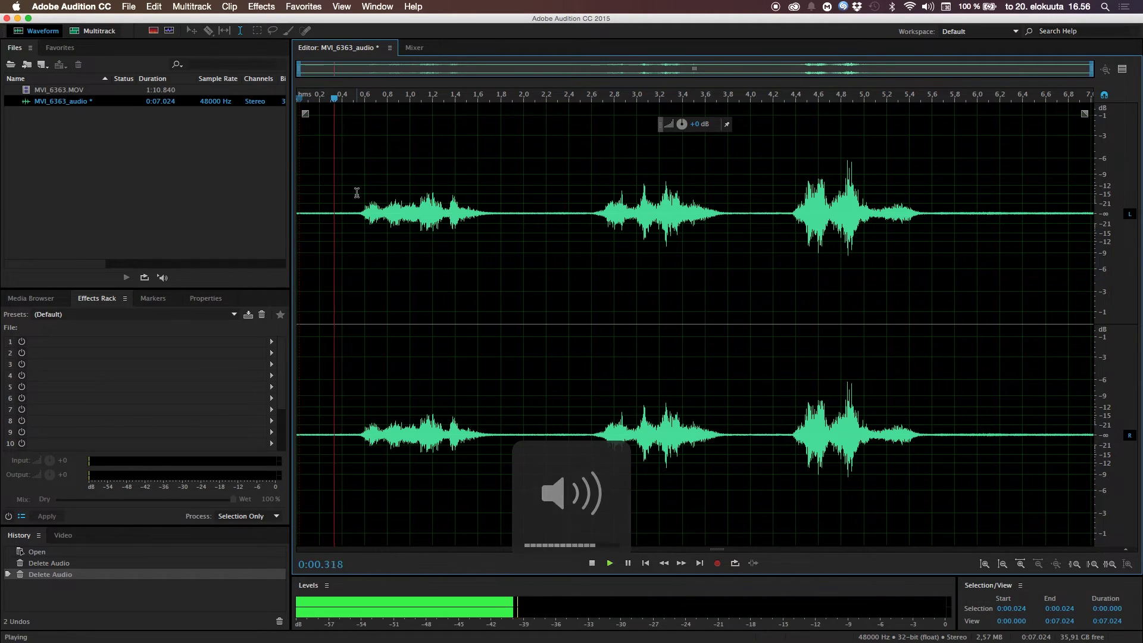
pyautogui.press('XF86AudioRaiseVolume')
pyautogui.press('XF86AudioRaiseVolume')
pyautogui.press('XF86AudioRaiseVolume')
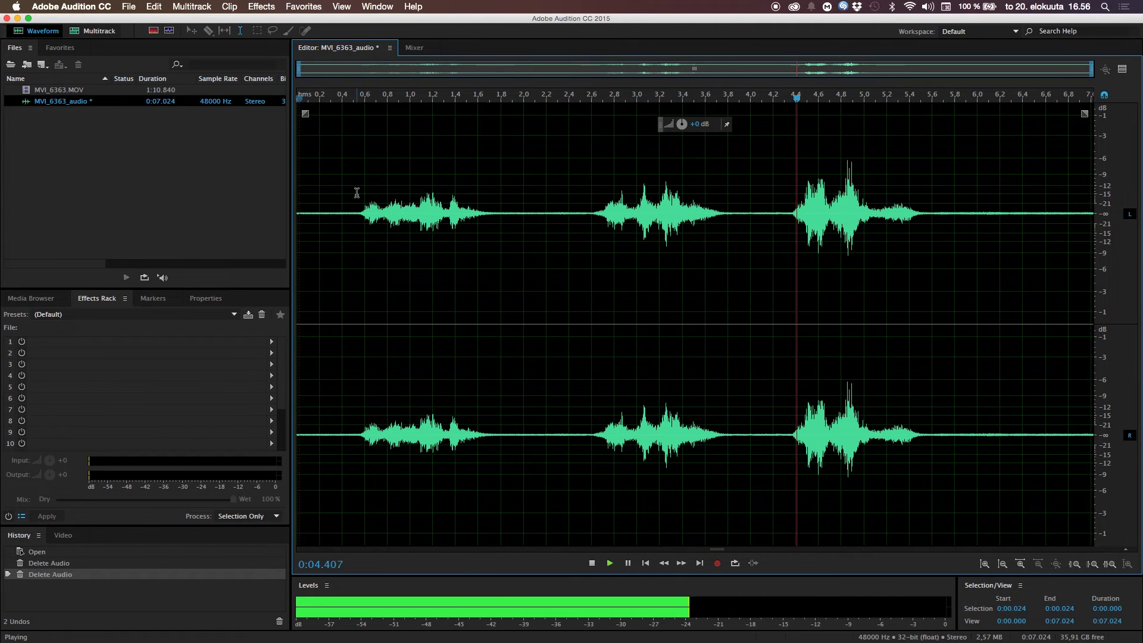
pyautogui.press('space')
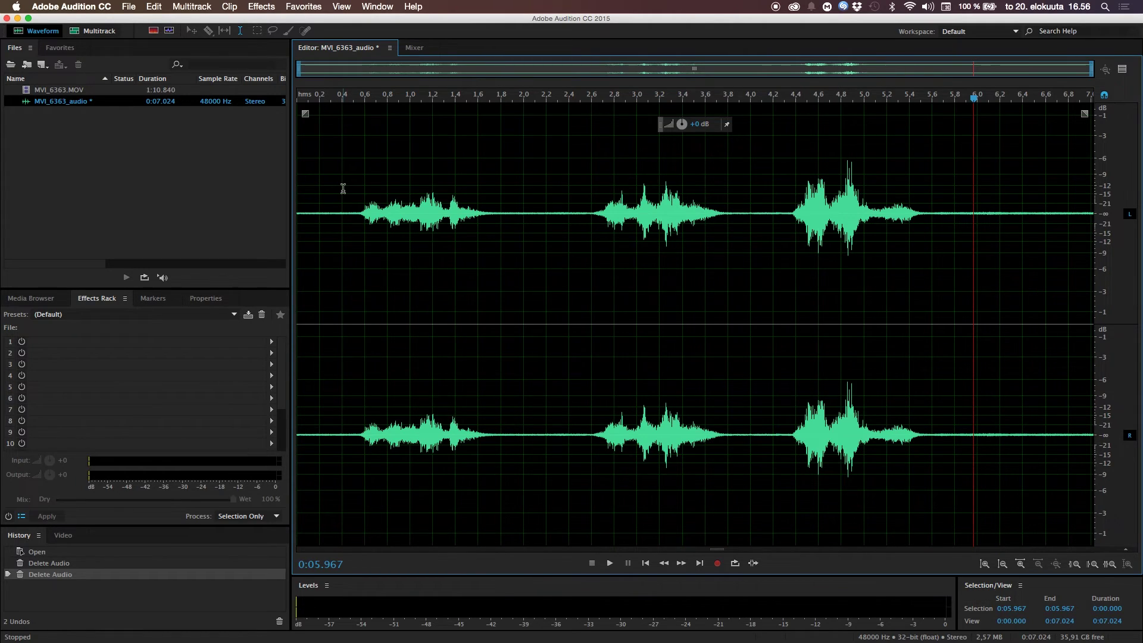
pyautogui.click(299, 203)
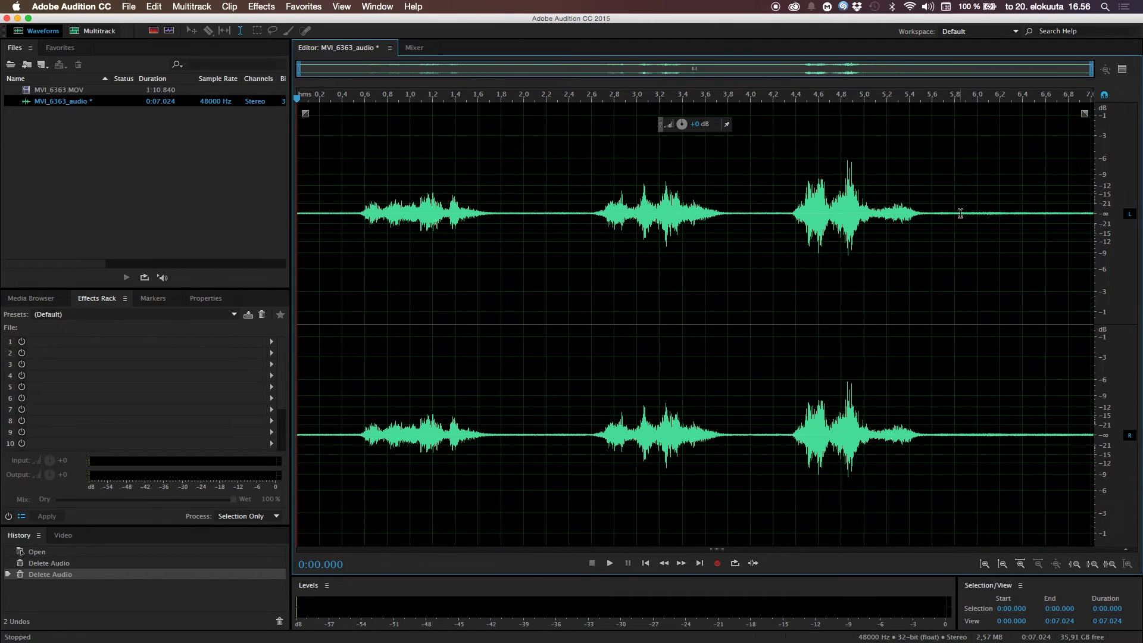
# Capture a noise print from the silent tail with Shift+P, then select all with Cmd+A.
pyautogui.moveTo(947, 212); pyautogui.dragTo(1079, 212)
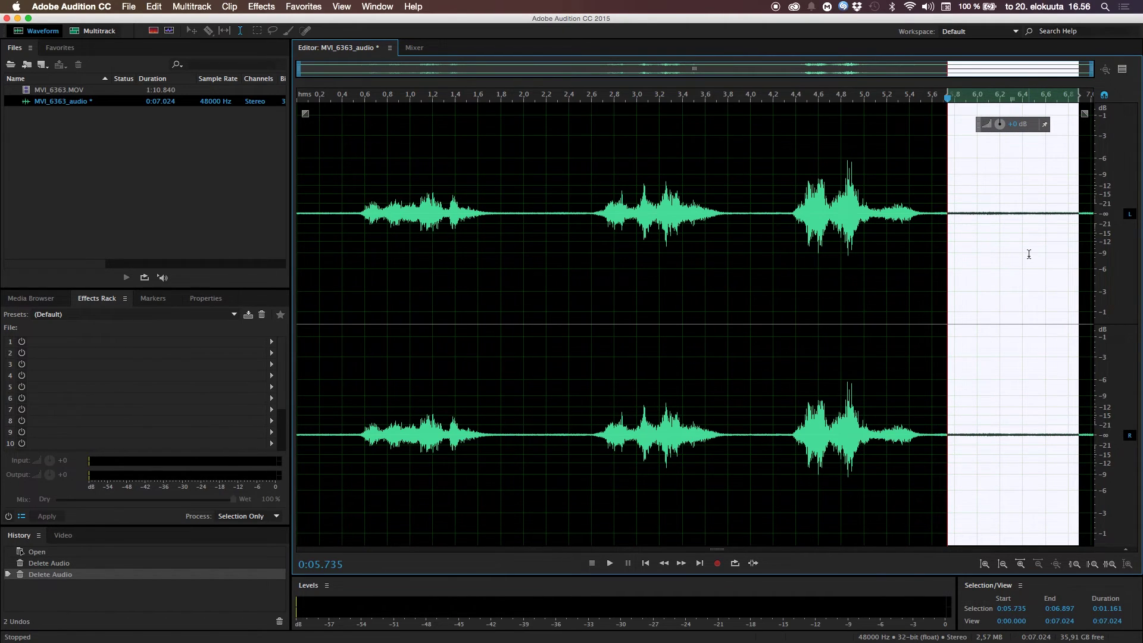
pyautogui.hotkey('shift', 'p')
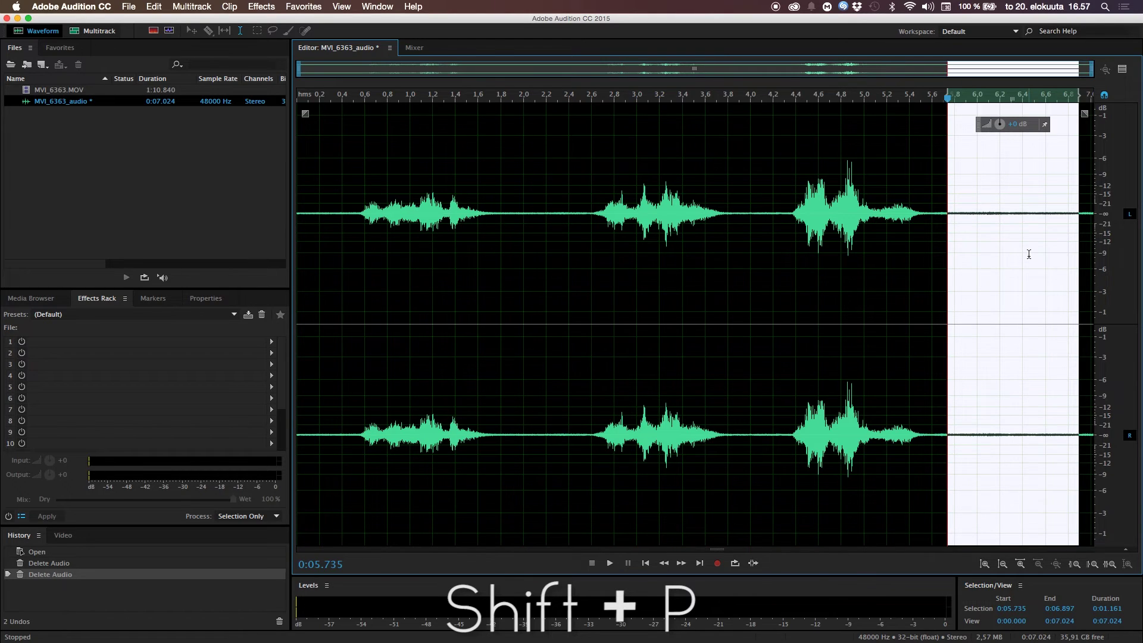
pyautogui.hotkey('shift', 'p')
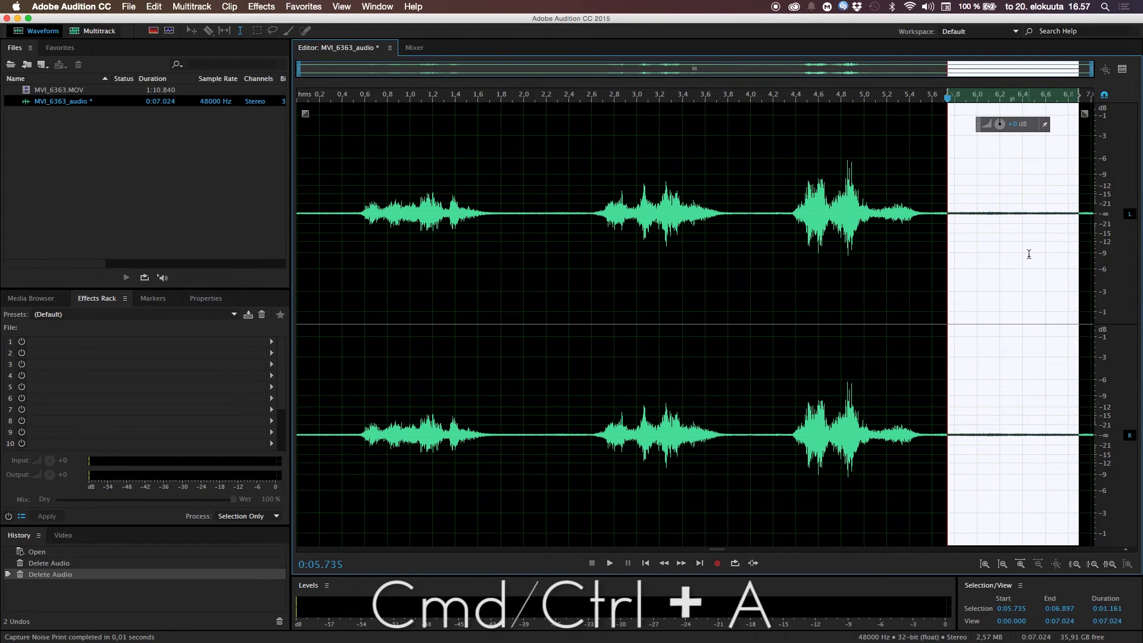
pyautogui.press('super+a')
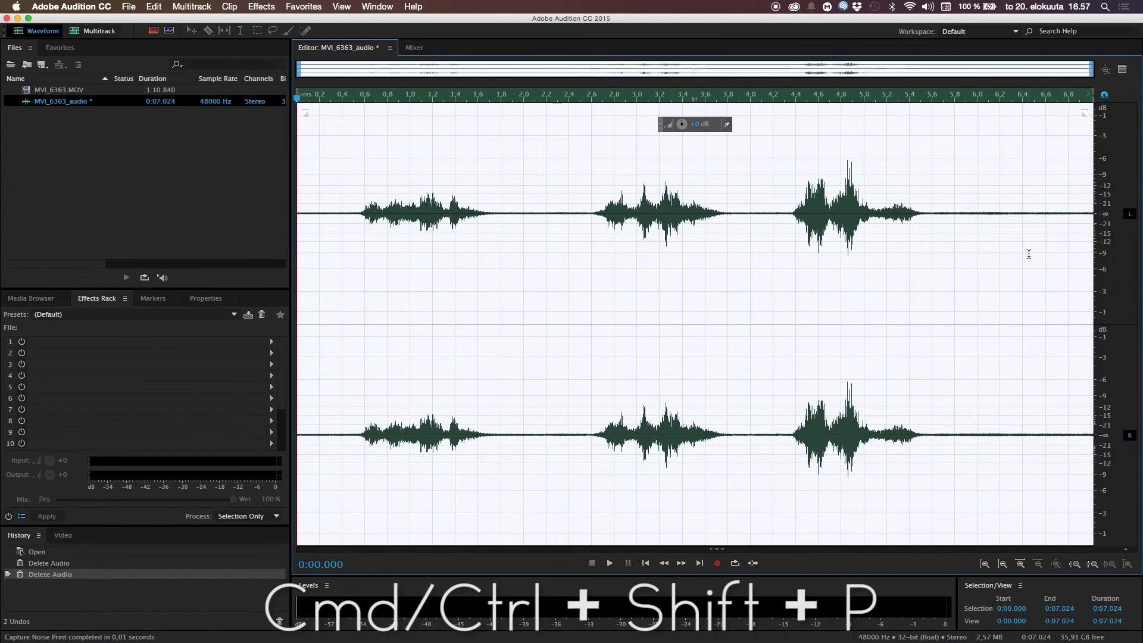
# Apply Noise Reduction (process) at 80% to the whole MVI_6363_audio clip.
pyautogui.press('super+shift+p')
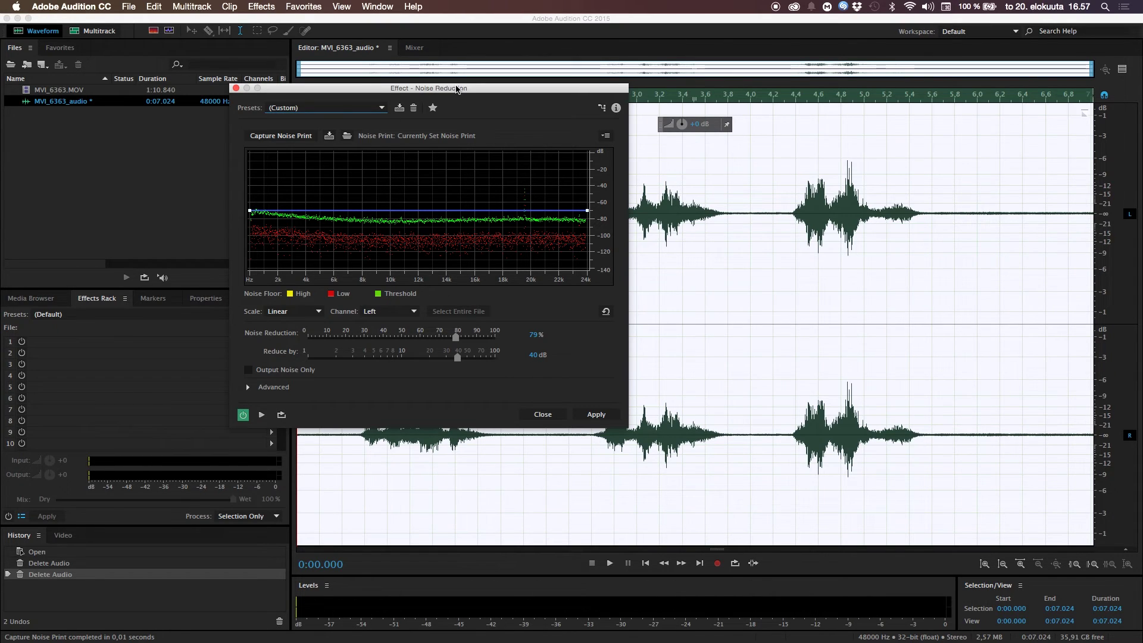
pyautogui.click(236, 88)
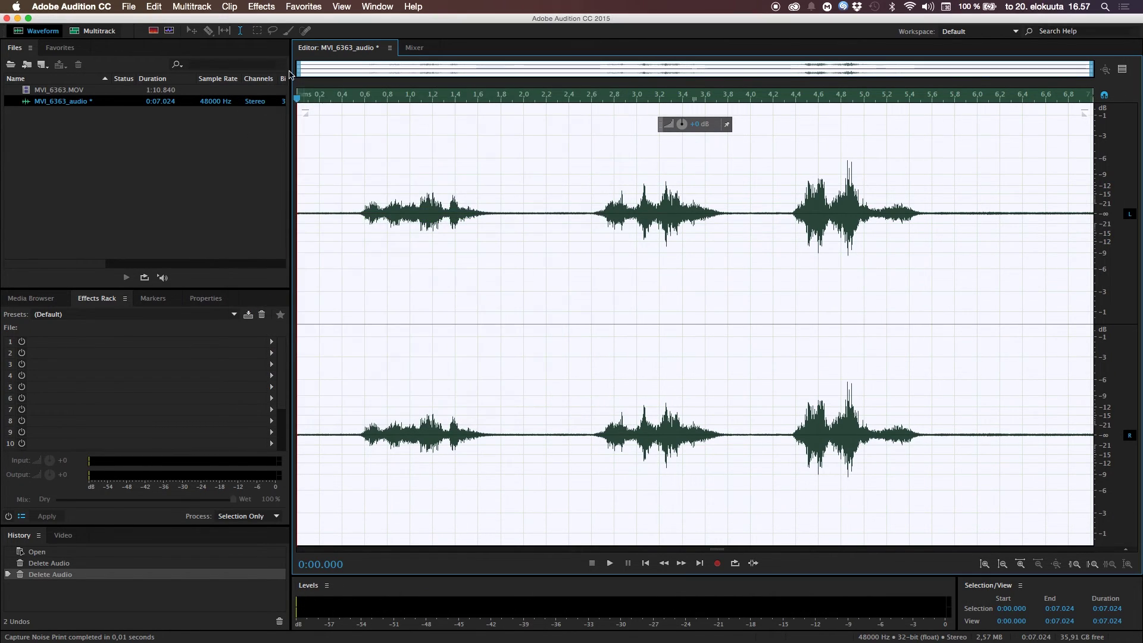
pyautogui.click(261, 6)
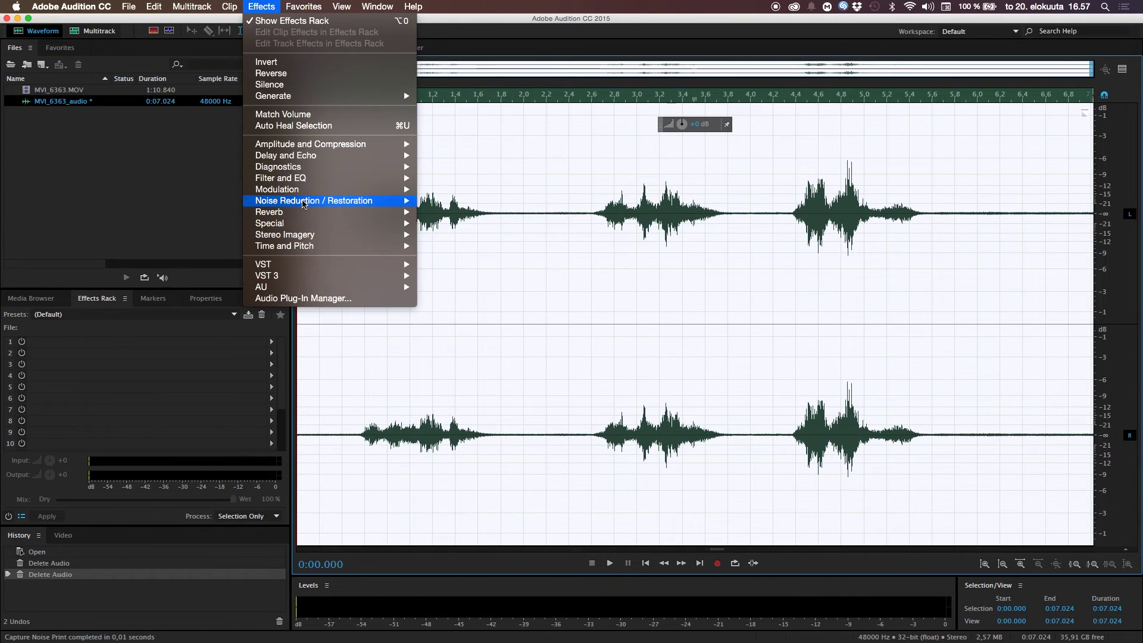
pyautogui.moveTo(304, 204)
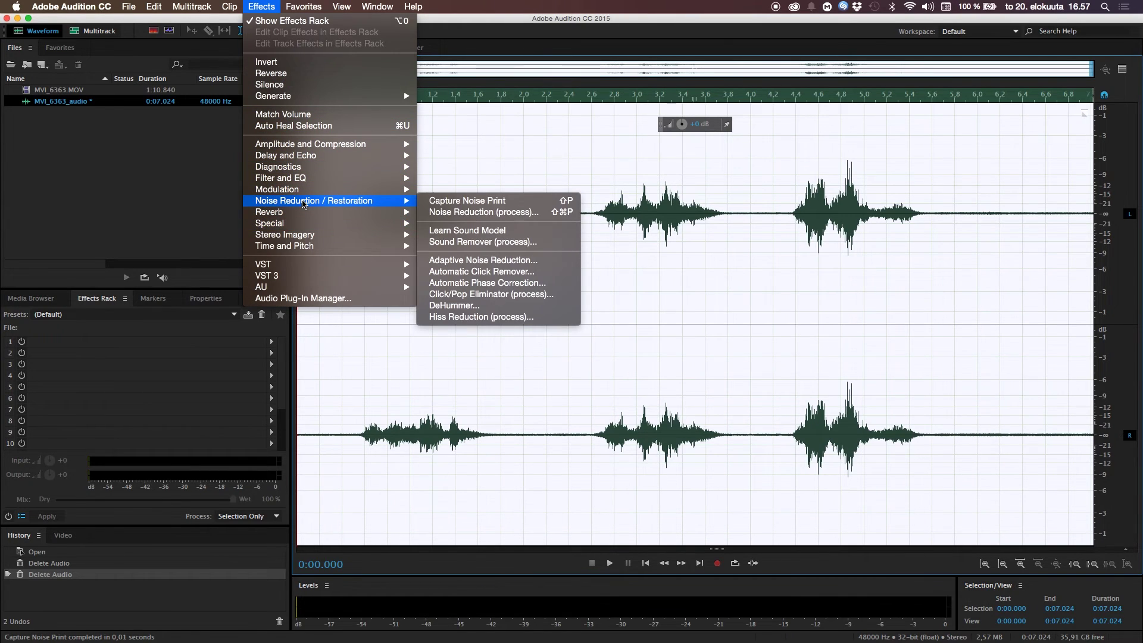
pyautogui.click(470, 212)
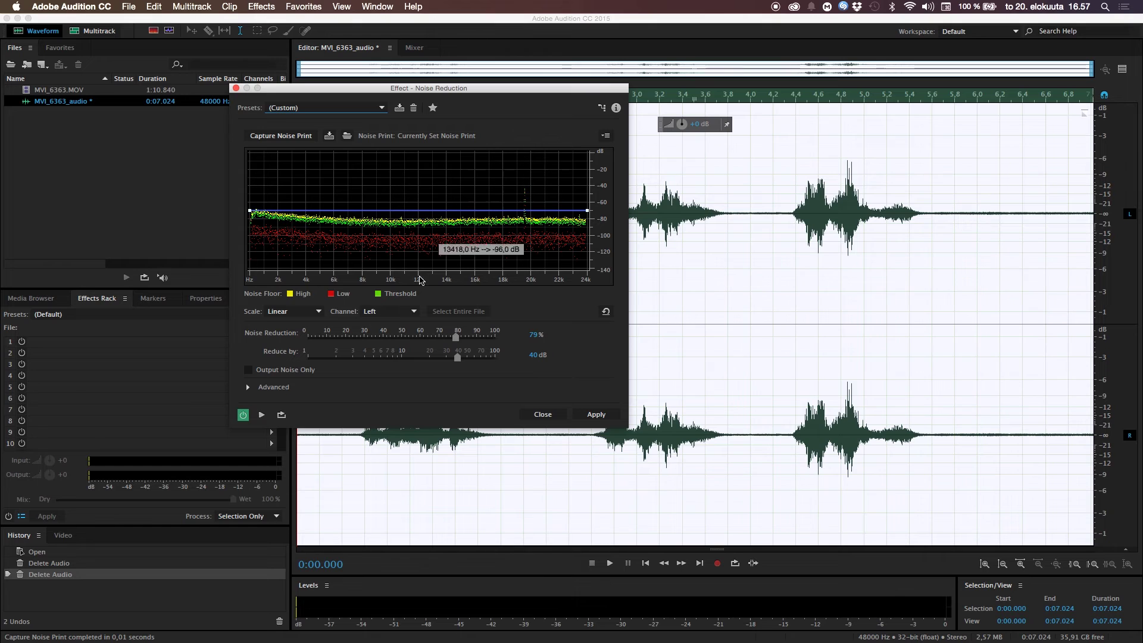
pyautogui.moveTo(459, 341)
pyautogui.mouseDown()
pyautogui.moveTo(475, 337)
pyautogui.moveTo(348, 341)
pyautogui.moveTo(457, 338)
pyautogui.mouseUp()
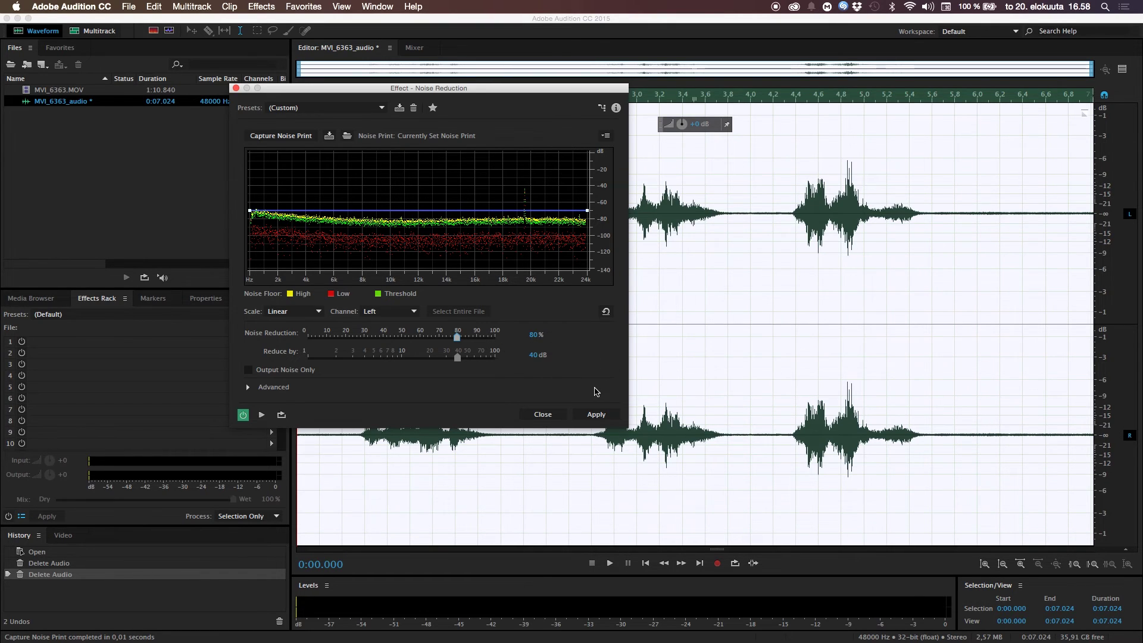
pyautogui.click(595, 414)
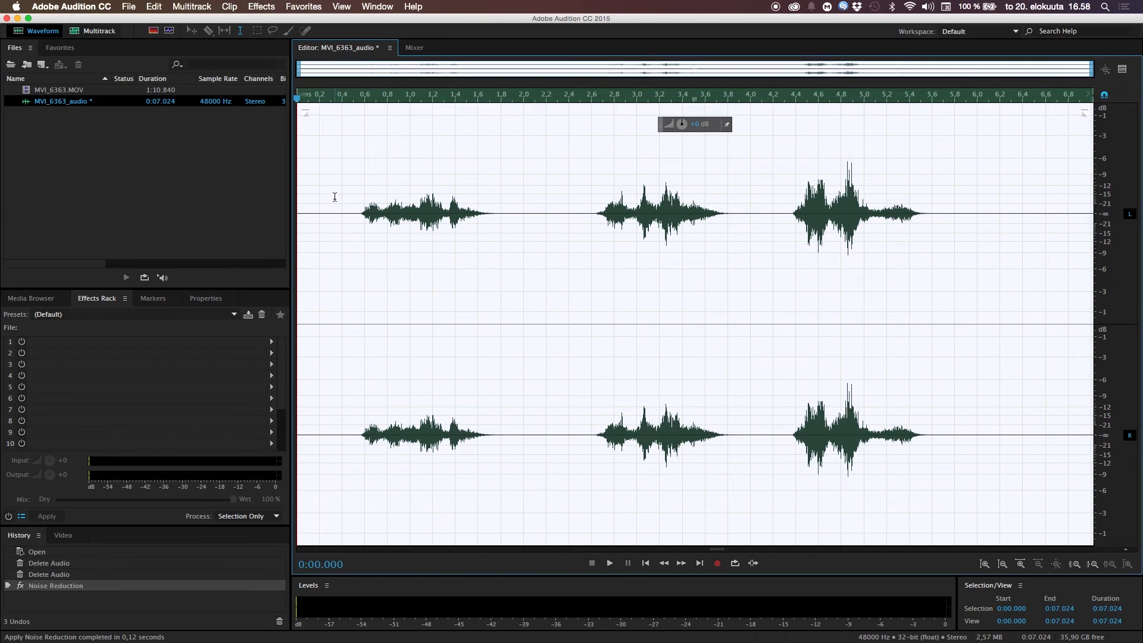
pyautogui.click(331, 212)
pyautogui.press('space')
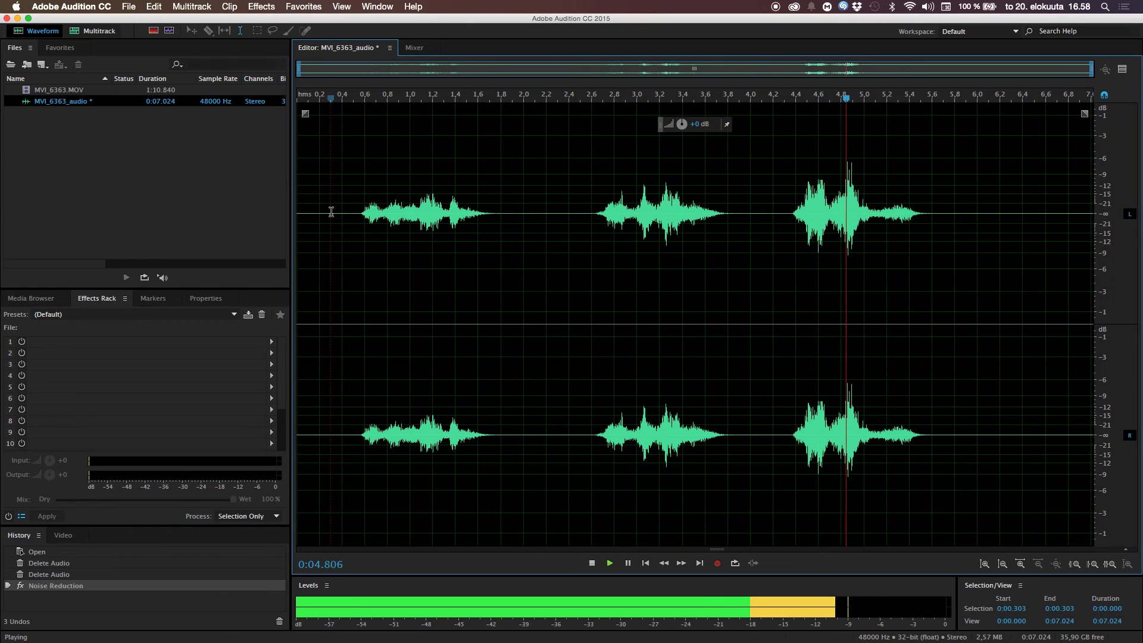
pyautogui.press('space')
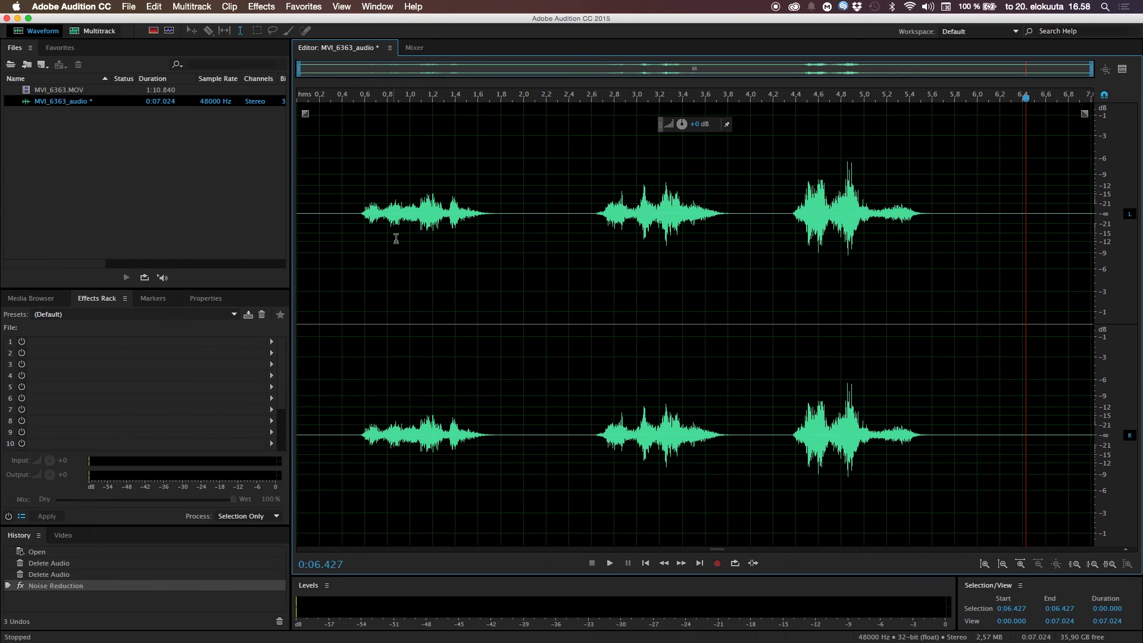
# Create a new multitrack session named 'demon voice'.
pyautogui.click(172, 151)
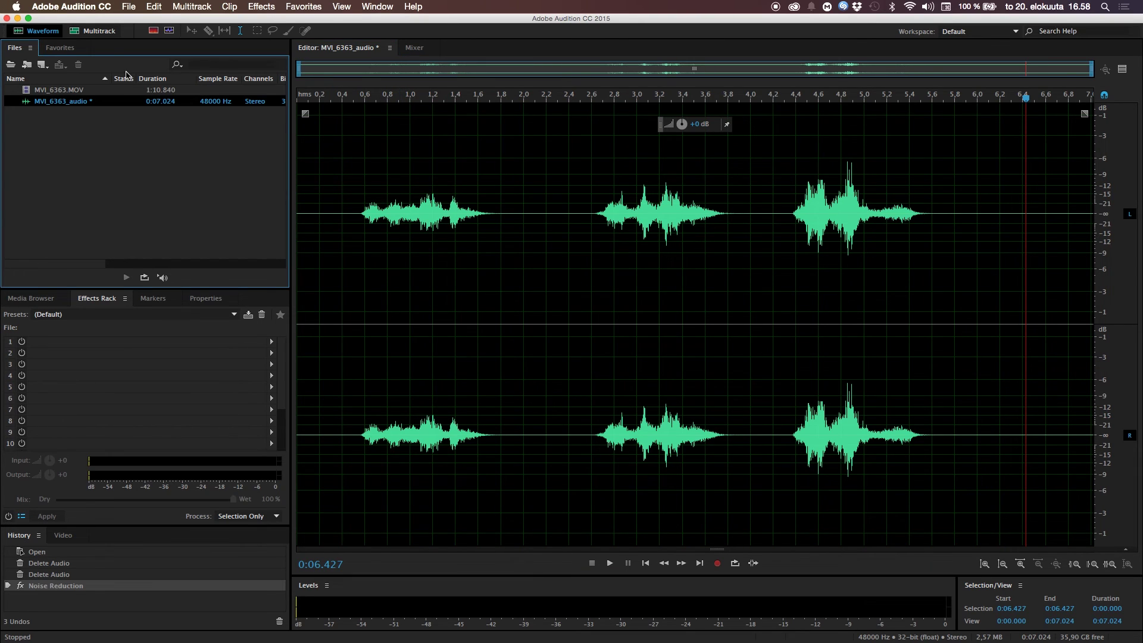
pyautogui.click(93, 33)
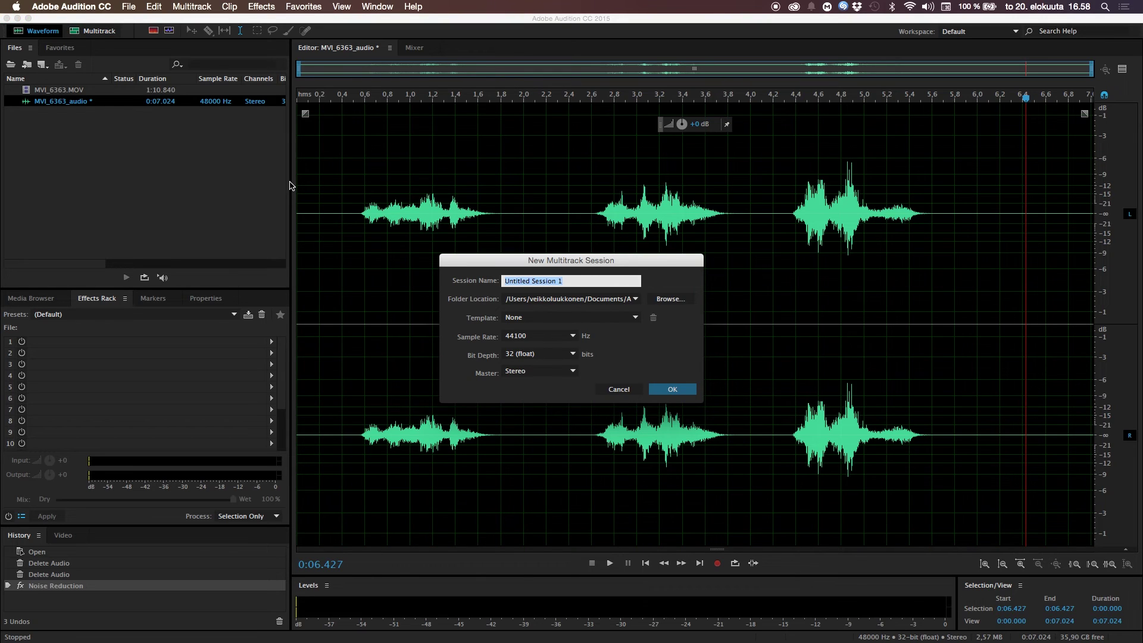
pyautogui.write('demon voice')
pyautogui.press('Return')
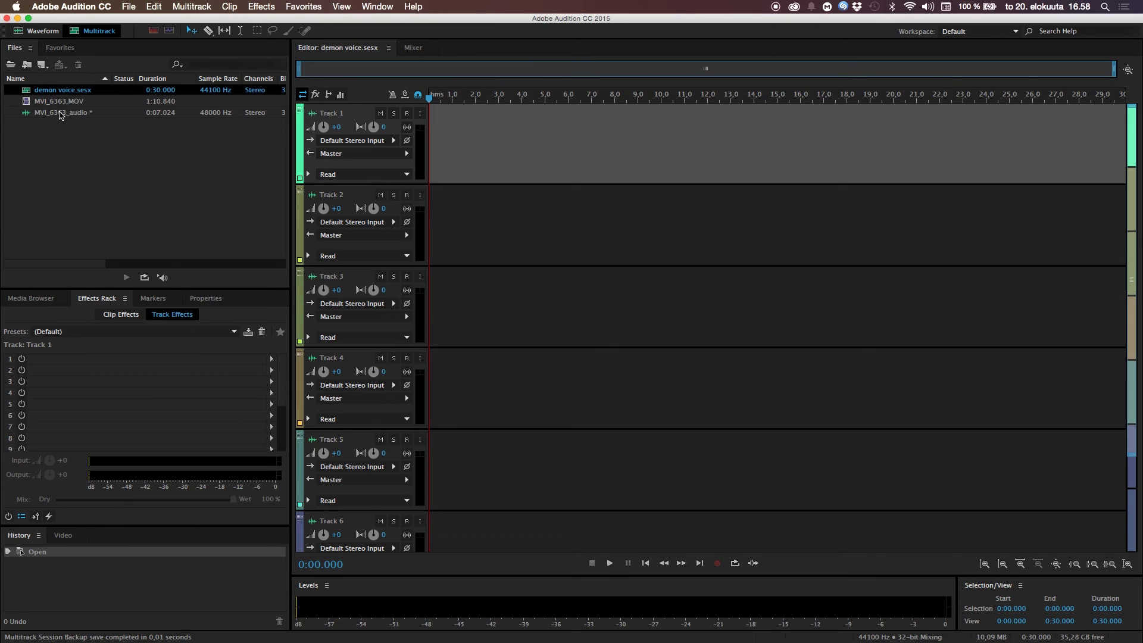
# Place MVI_6363_audio on Track 1 and Alt-drag a copy onto Track 2.
pyautogui.click(59, 114)
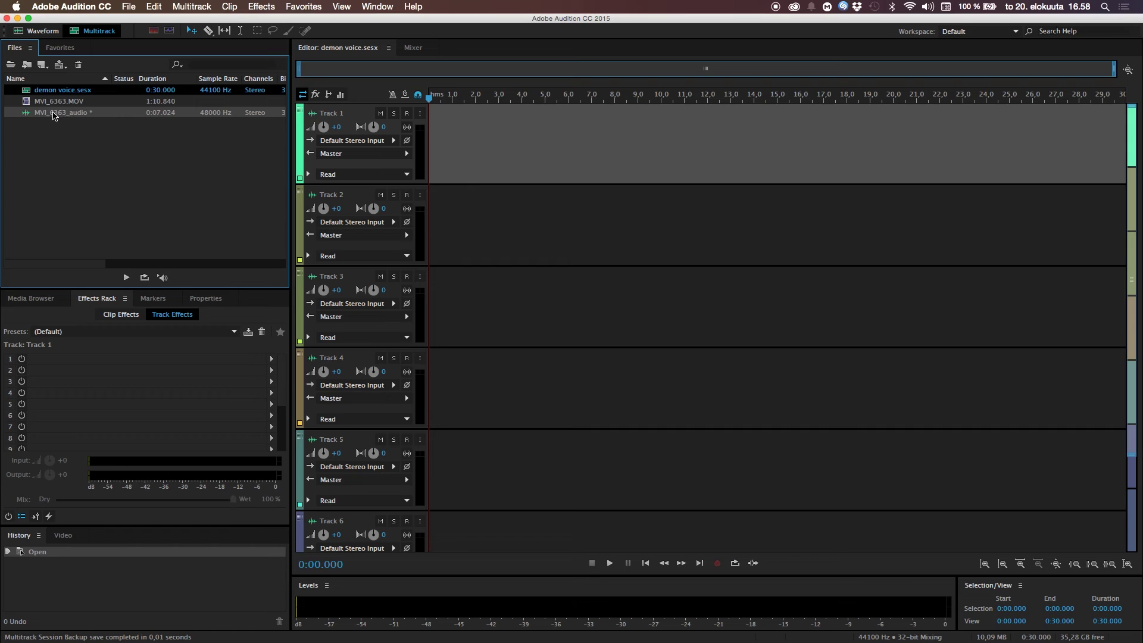
pyautogui.moveTo(54, 115); pyautogui.dragTo(425, 157)
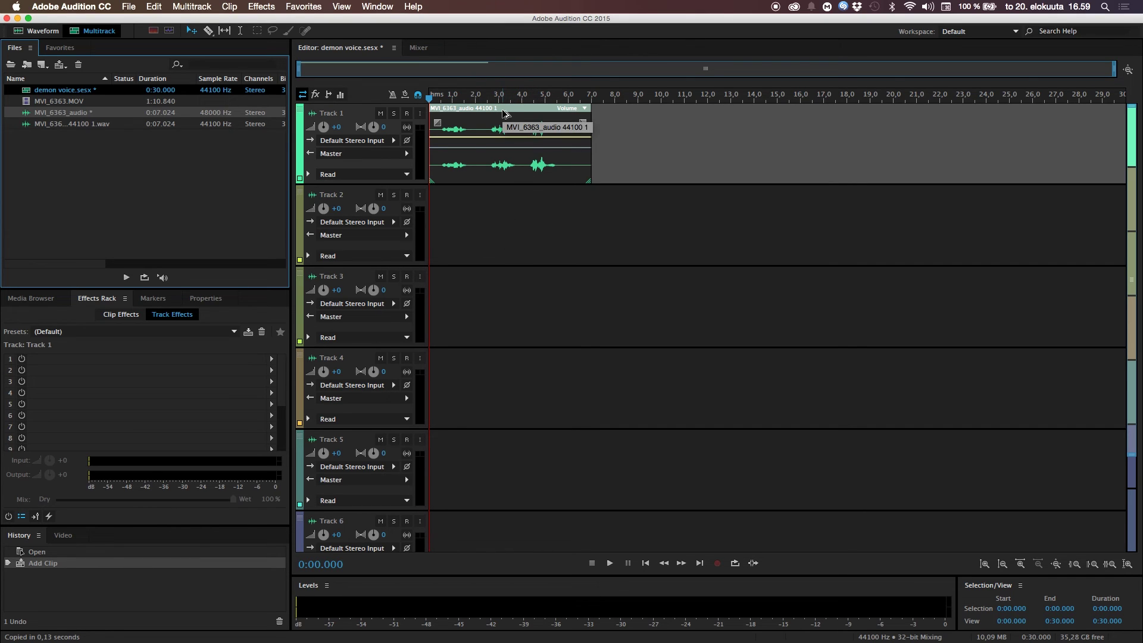
pyautogui.moveTo(505, 114); pyautogui.dragTo(499, 213)
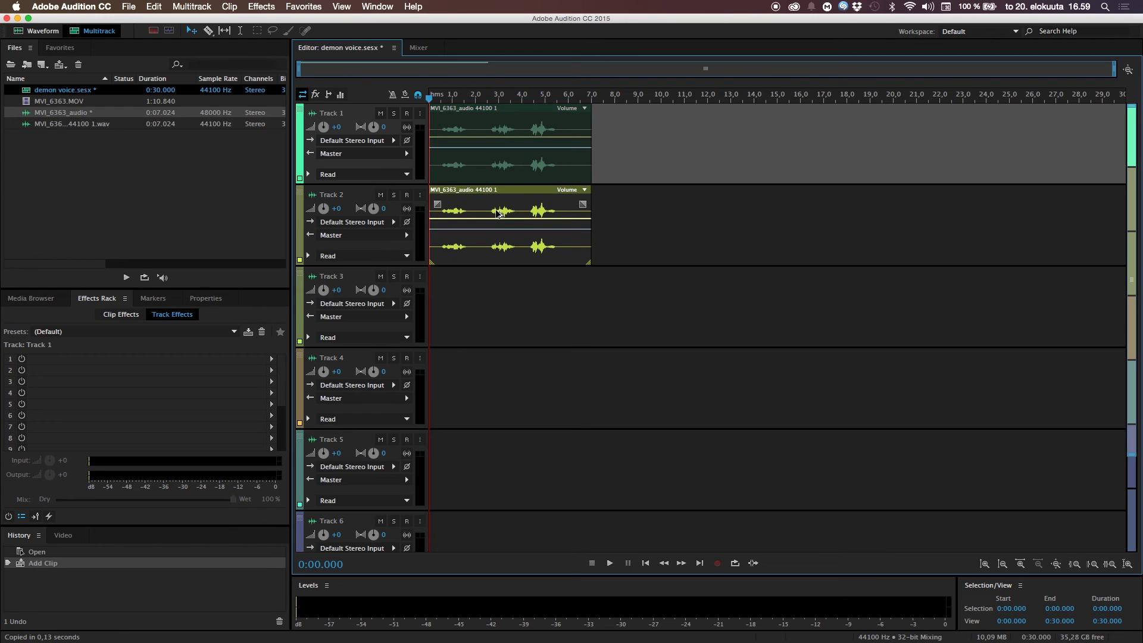
pyautogui.click(527, 113)
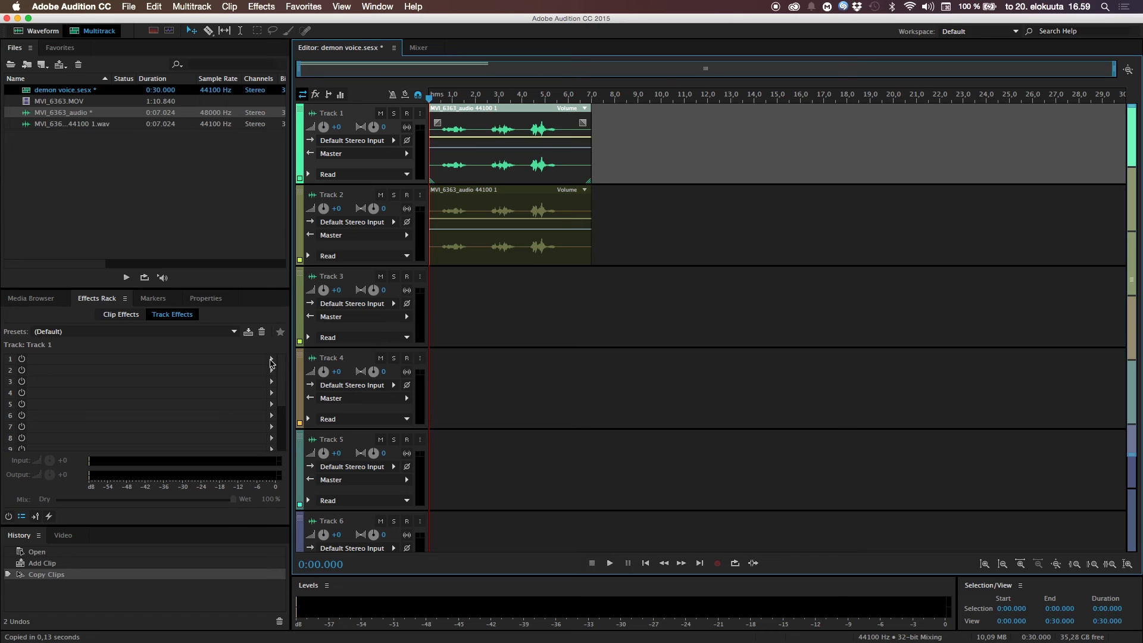
# Add a Pitch Shifter to Track 1 at -4.7 semitones, High Precision, with default splicing settings.
pyautogui.click(271, 359)
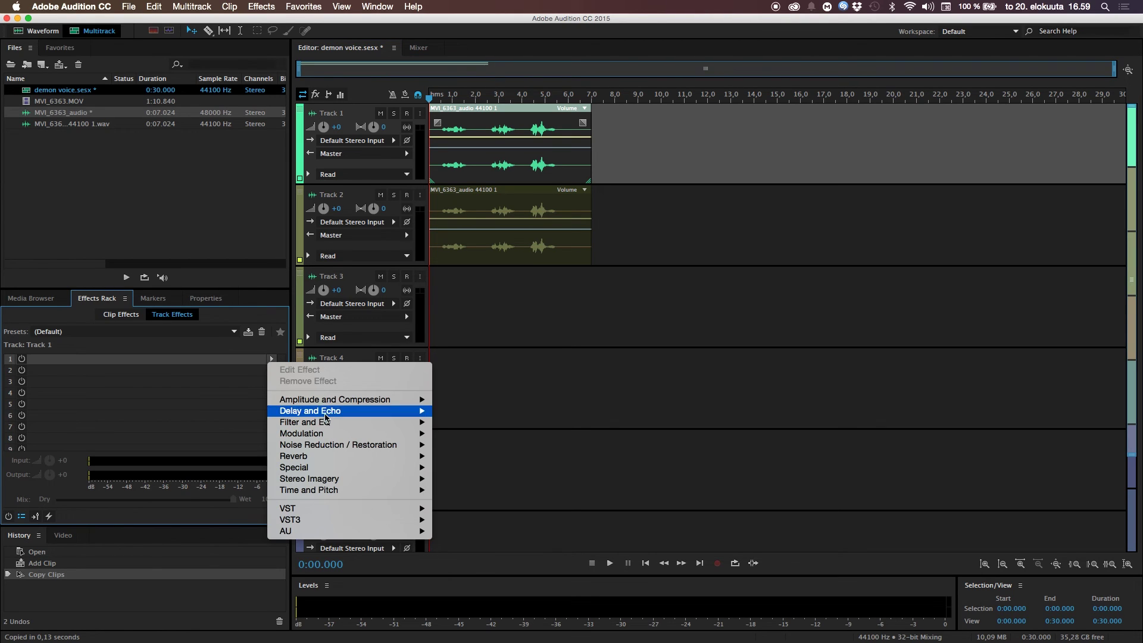
pyautogui.moveTo(317, 491)
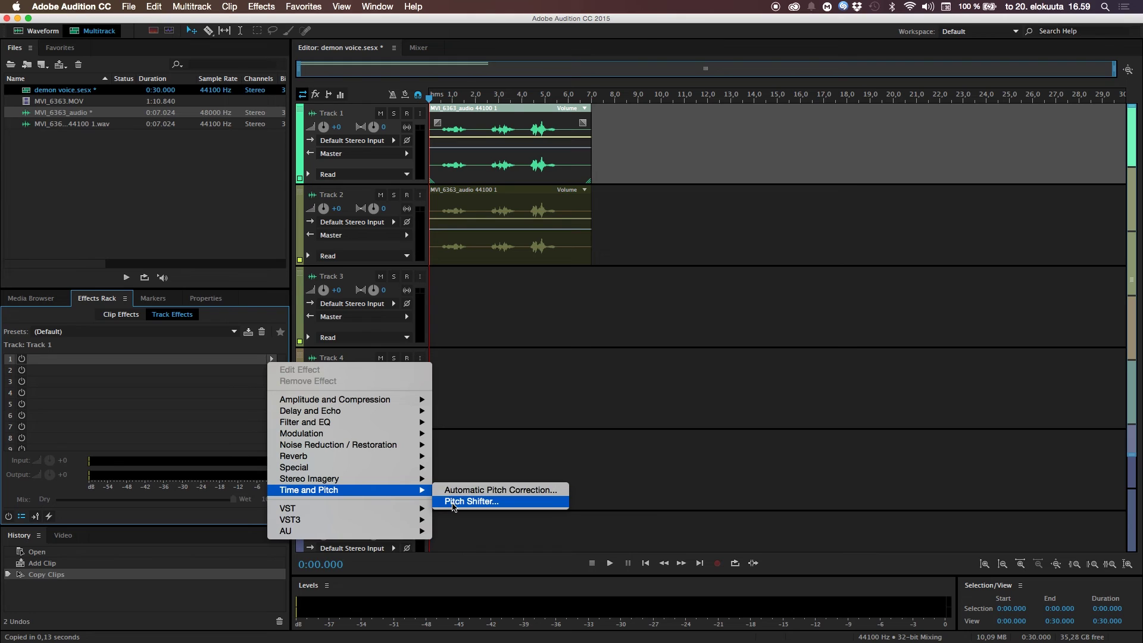
pyautogui.click(453, 502)
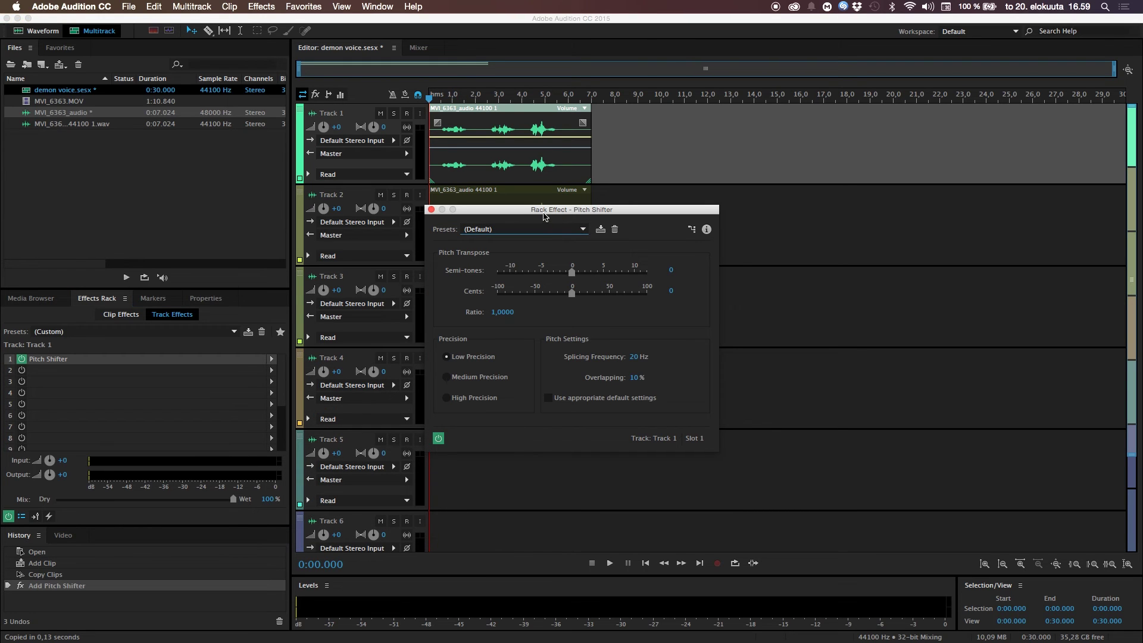
pyautogui.moveTo(544, 216); pyautogui.dragTo(534, 205)
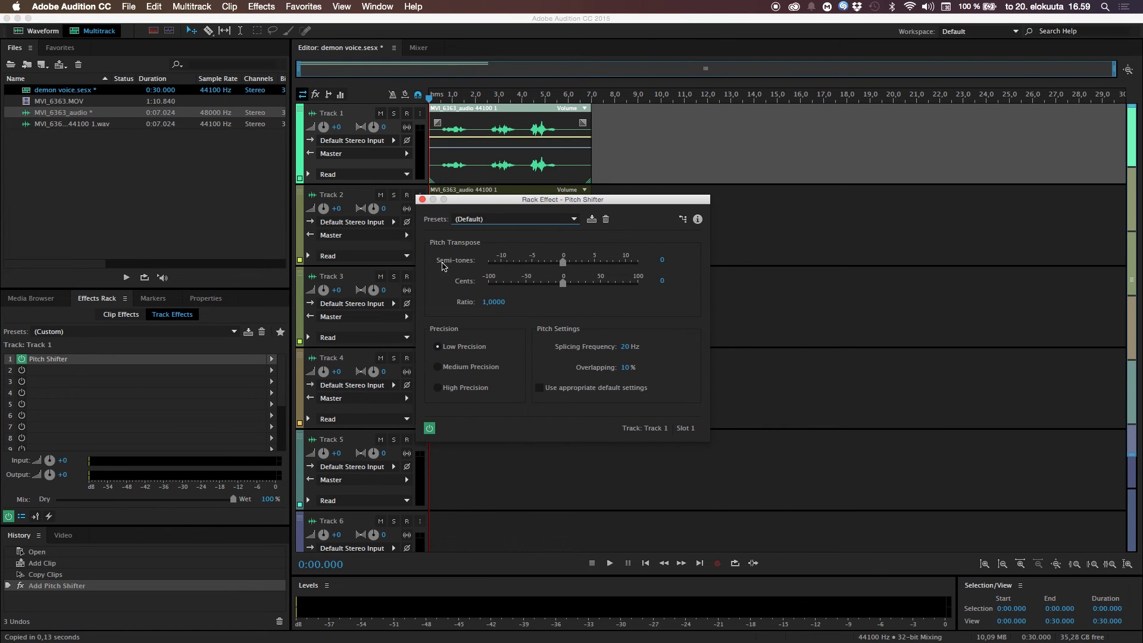
pyautogui.moveTo(563, 262); pyautogui.dragTo(534, 262)
pyautogui.click(540, 387)
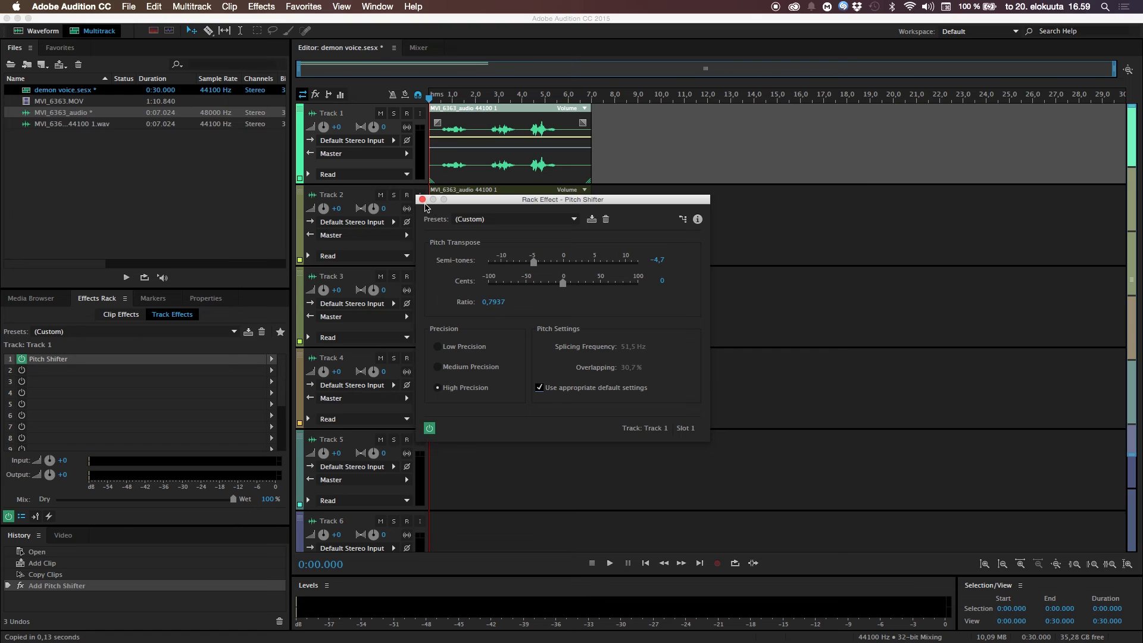
pyautogui.click(422, 200)
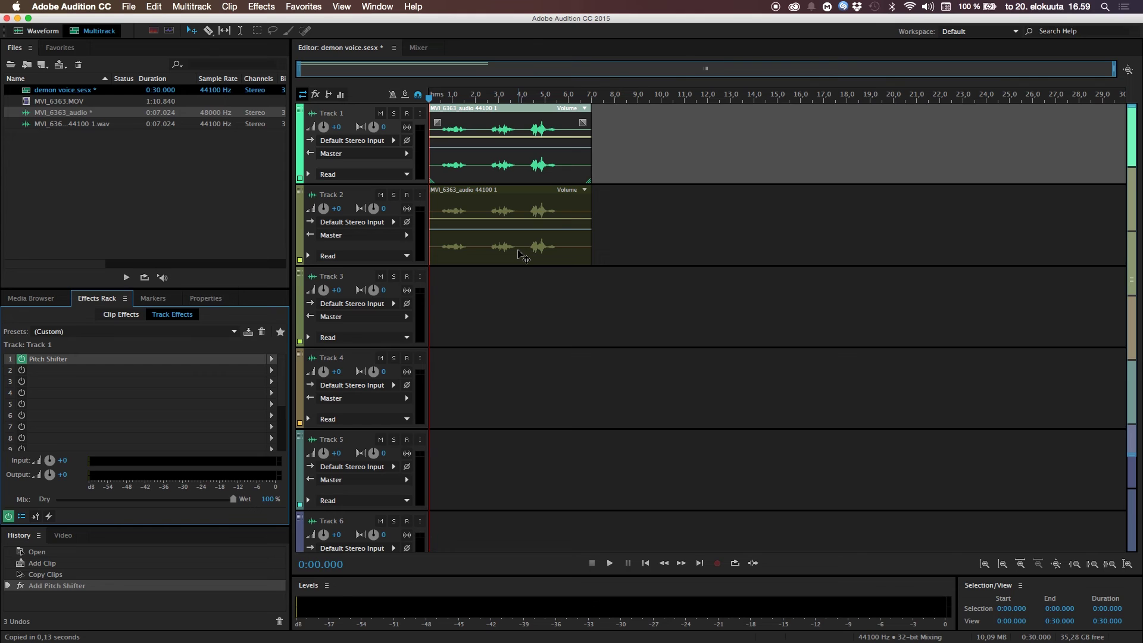
# Mute Track 2 and play the pitched-down Track 1 alone from the start.
pyautogui.press('space')
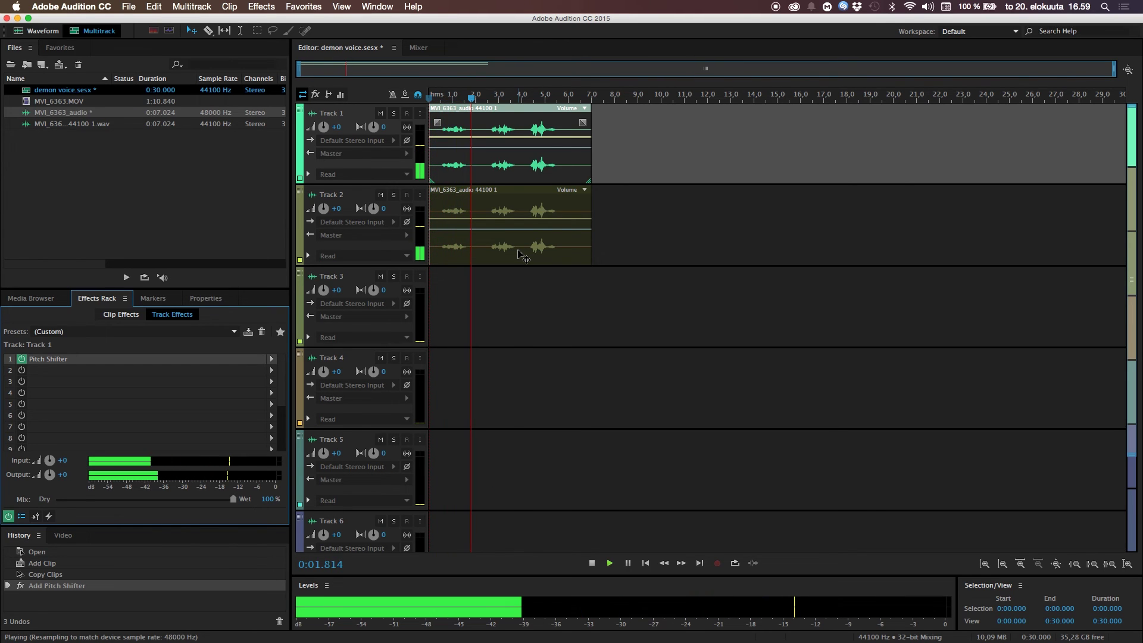
pyautogui.press('space')
pyautogui.click(380, 194)
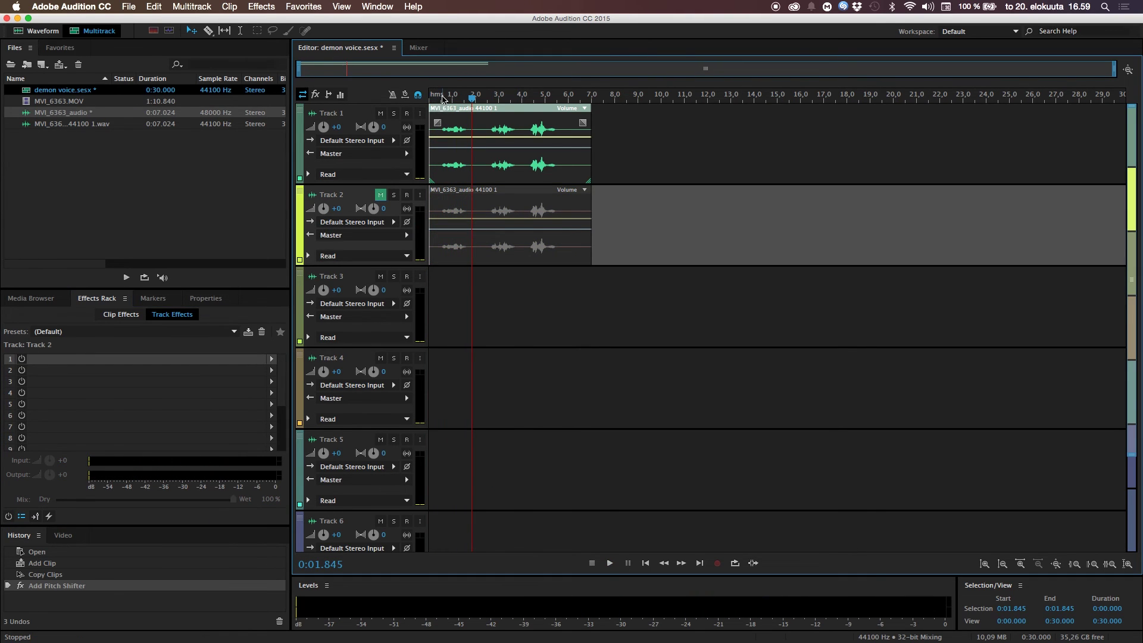
pyautogui.click(431, 98)
pyautogui.press('space')
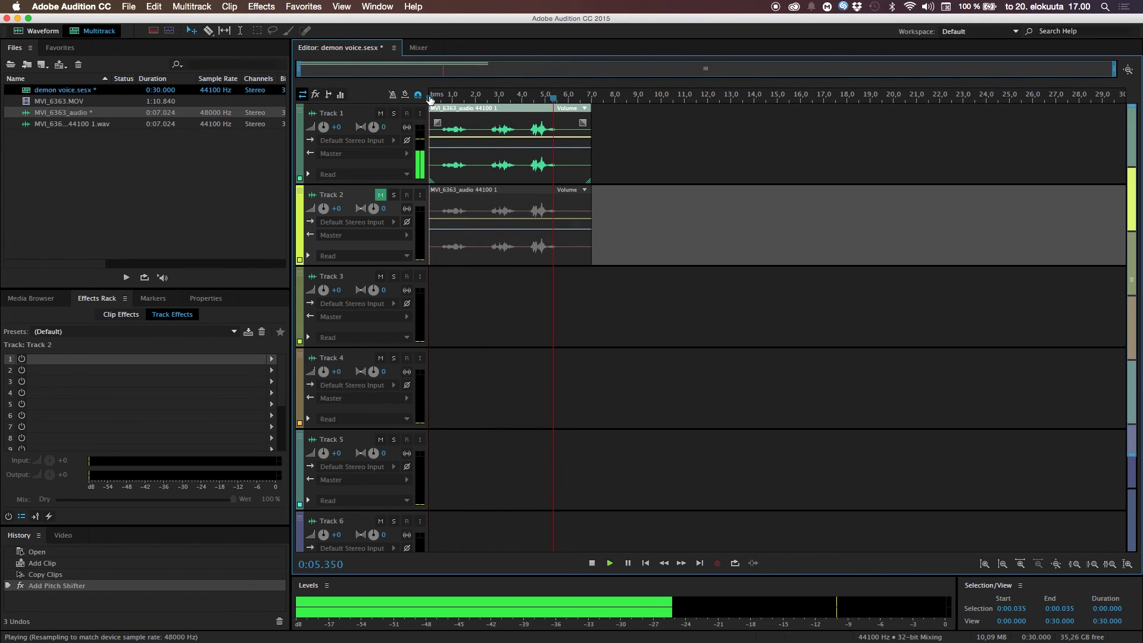
pyautogui.press('space')
pyautogui.click(429, 99)
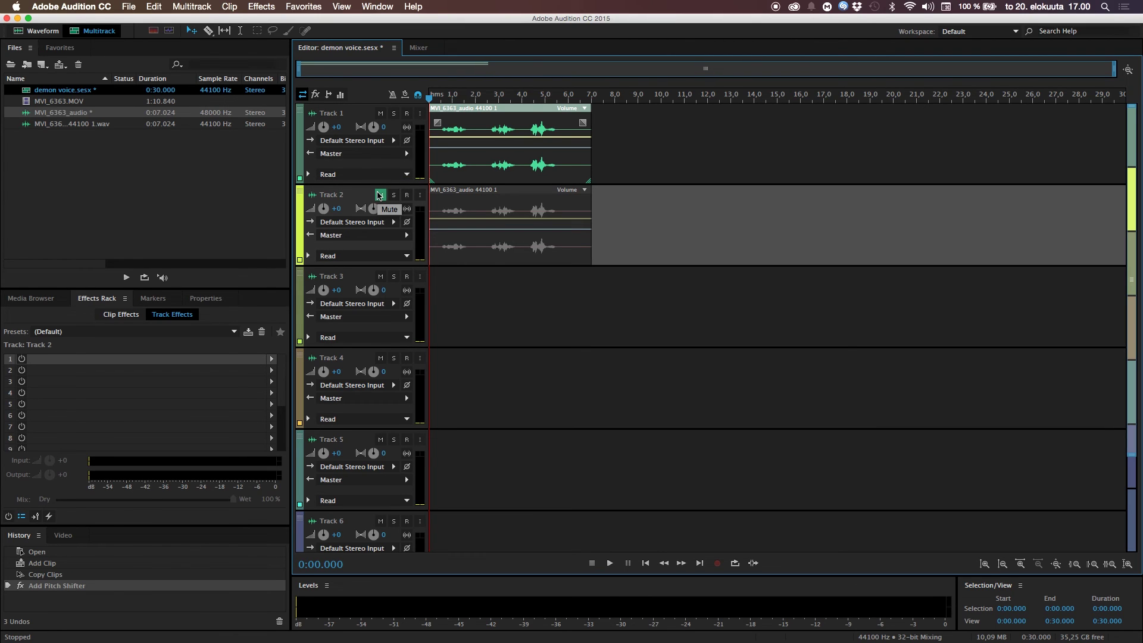
# Unmute Track 2, select its clip, and add a Time and Pitch > Pitch Shifter effect.
pyautogui.click(379, 195)
pyautogui.click(517, 202)
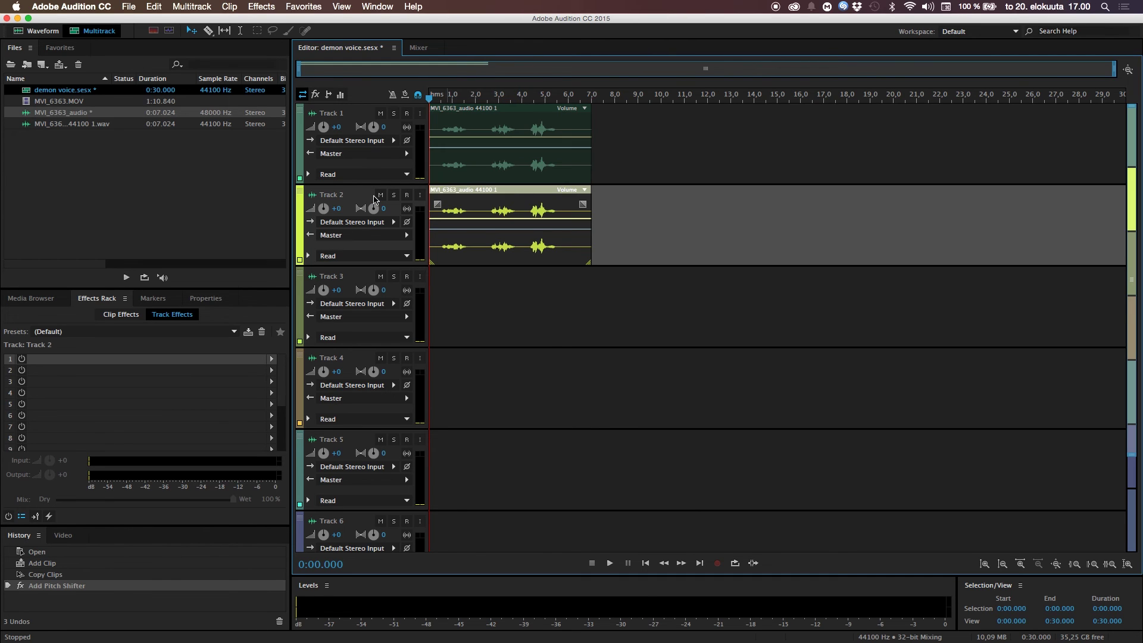
pyautogui.click(272, 359)
pyautogui.moveTo(330, 496)
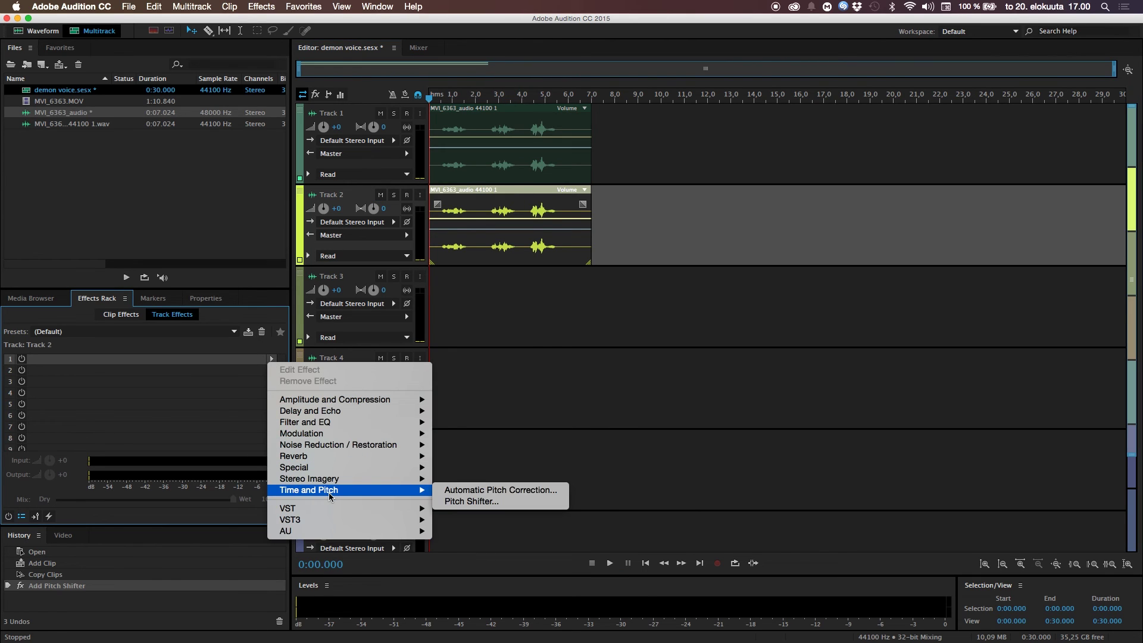
pyautogui.click(453, 503)
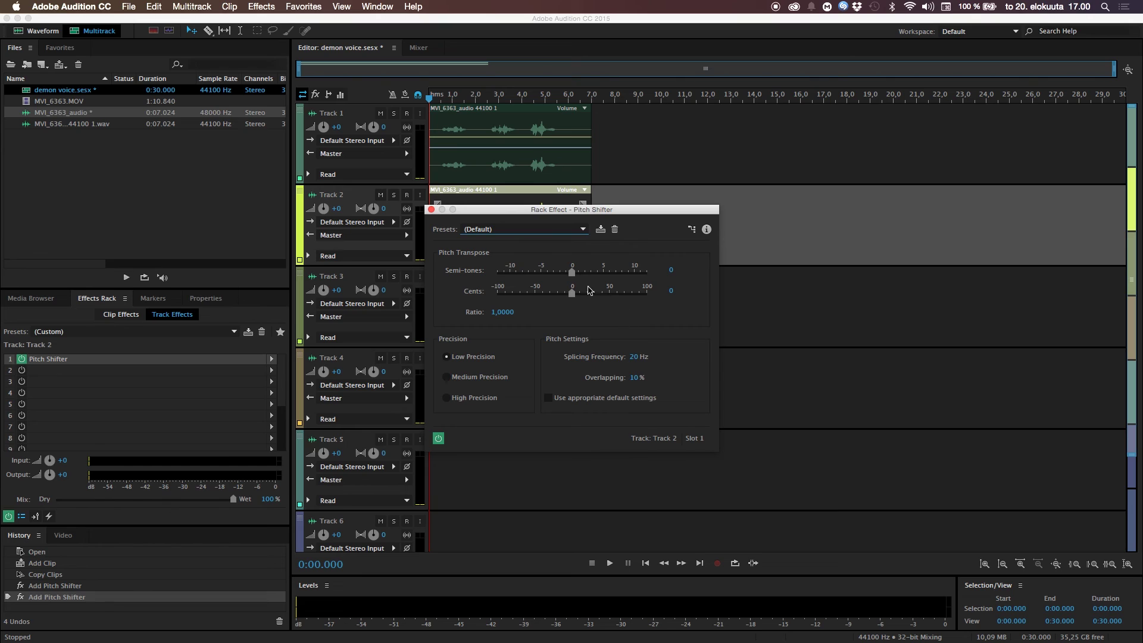
# Set the Pitch Shifter to 3.2 semitones with High Precision and default splicing/overlap.
pyautogui.moveTo(574, 277); pyautogui.dragTo(596, 282)
pyautogui.click(447, 398)
pyautogui.click(548, 397)
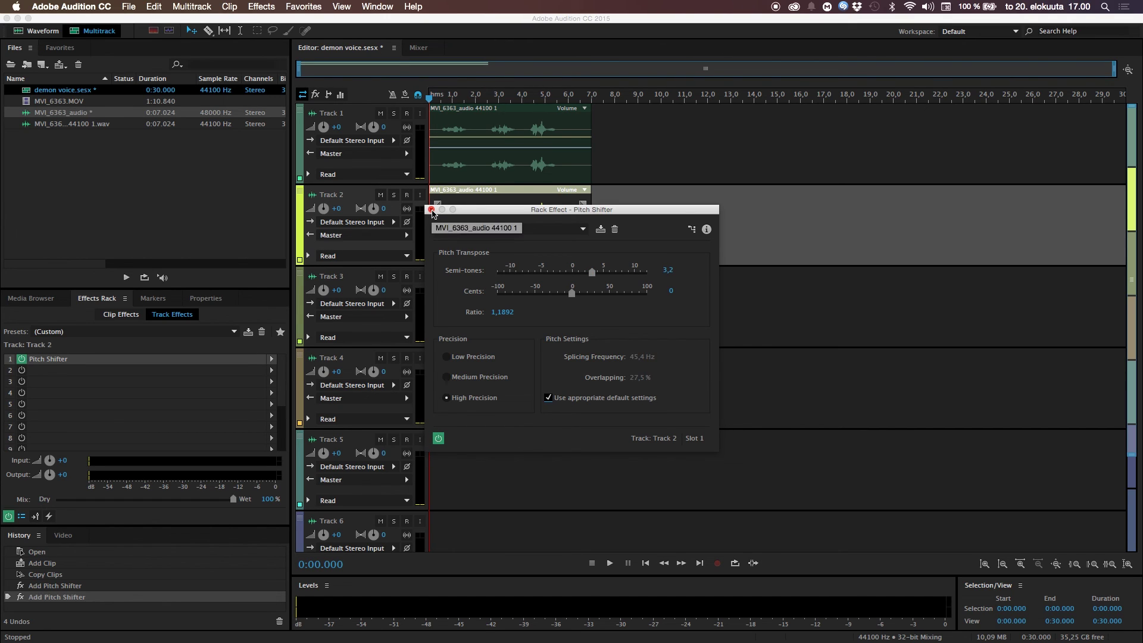
pyautogui.click(431, 210)
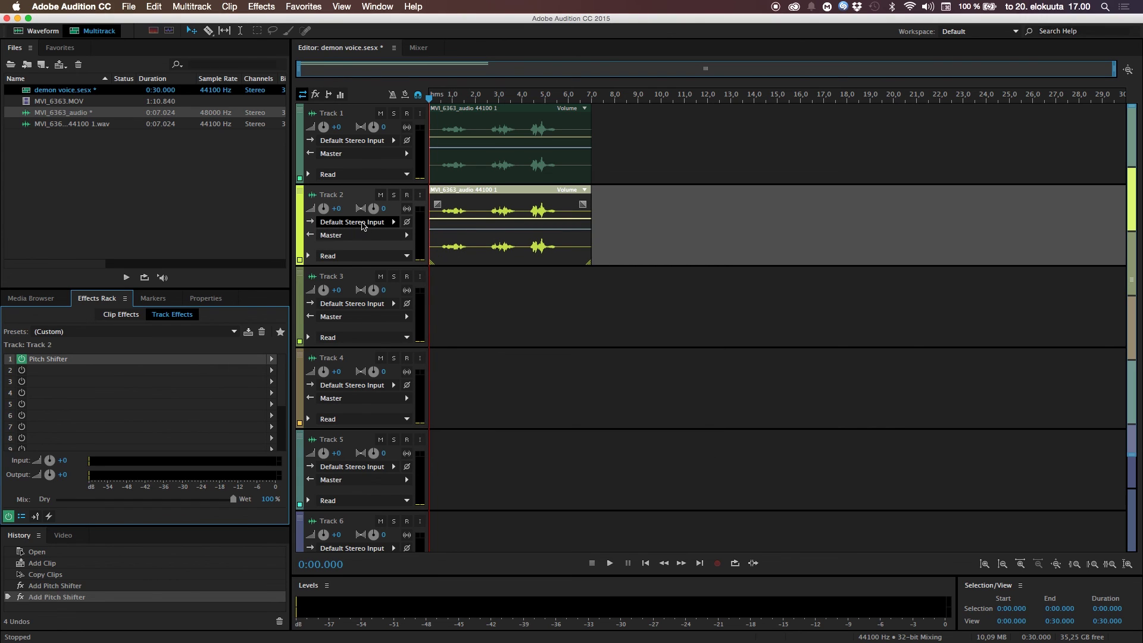
# Lower Track 2's volume to -3 dB and play the layered voices.
pyautogui.click(338, 210)
pyautogui.moveTo(338, 210); pyautogui.dragTo(331, 214)
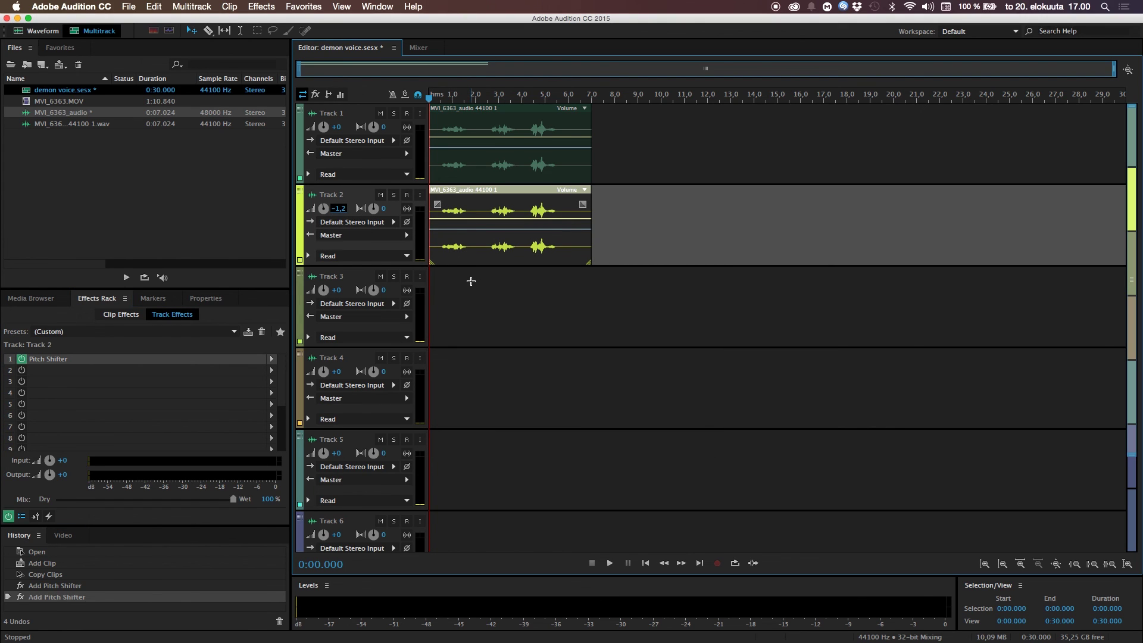
pyautogui.press('space')
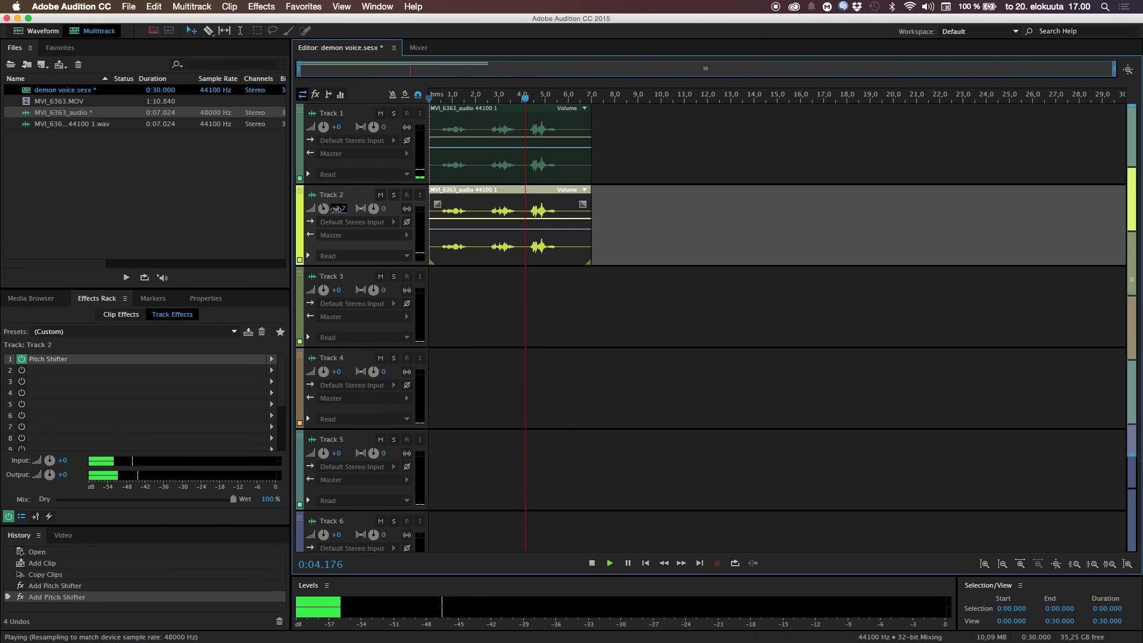
pyautogui.press('space')
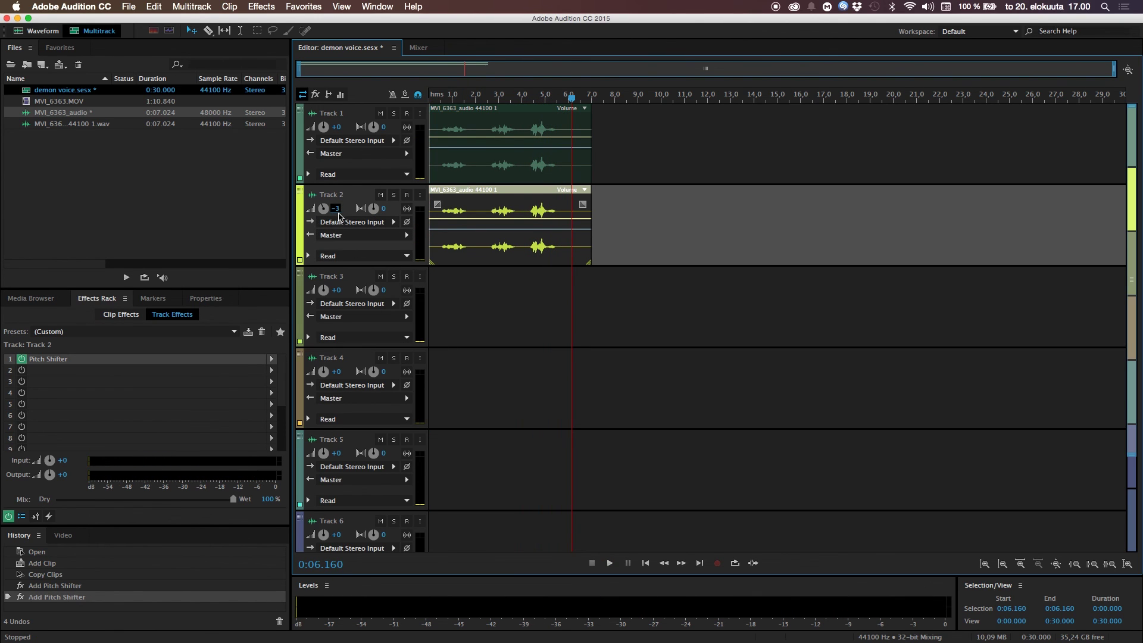
# Replay the mix from near the start to check the blend.
pyautogui.click(438, 99)
pyautogui.press('space')
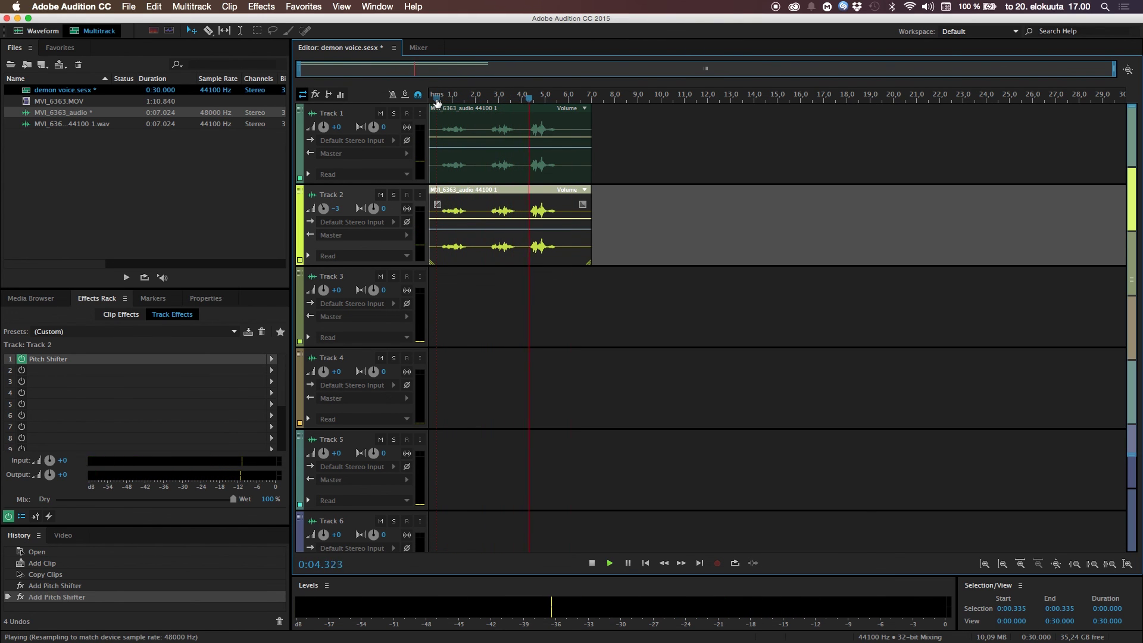
pyautogui.press('space')
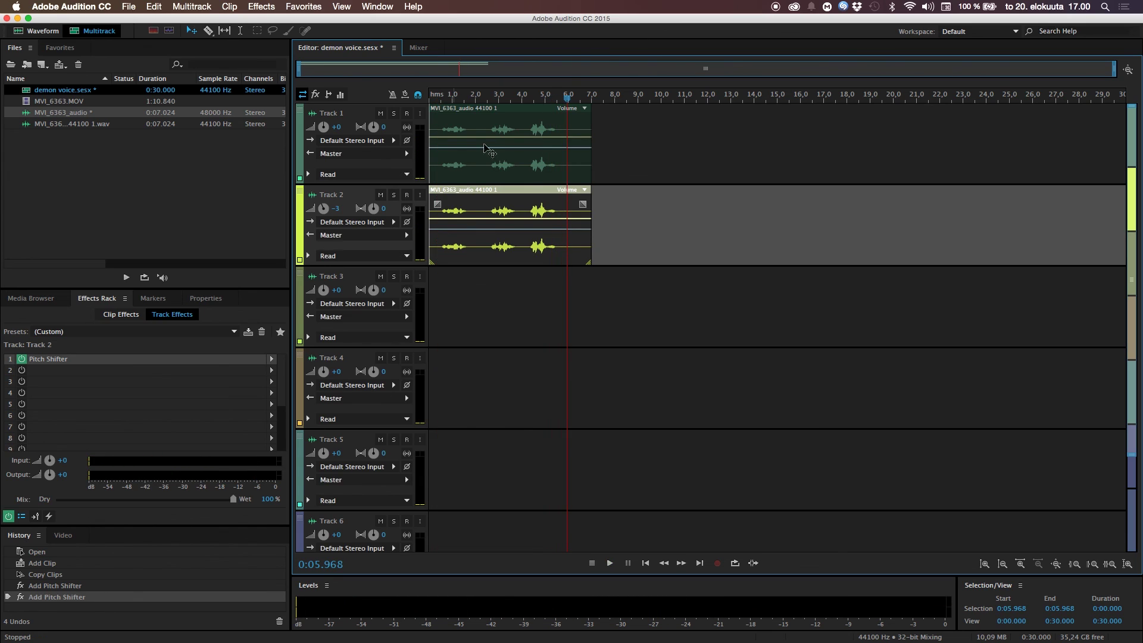